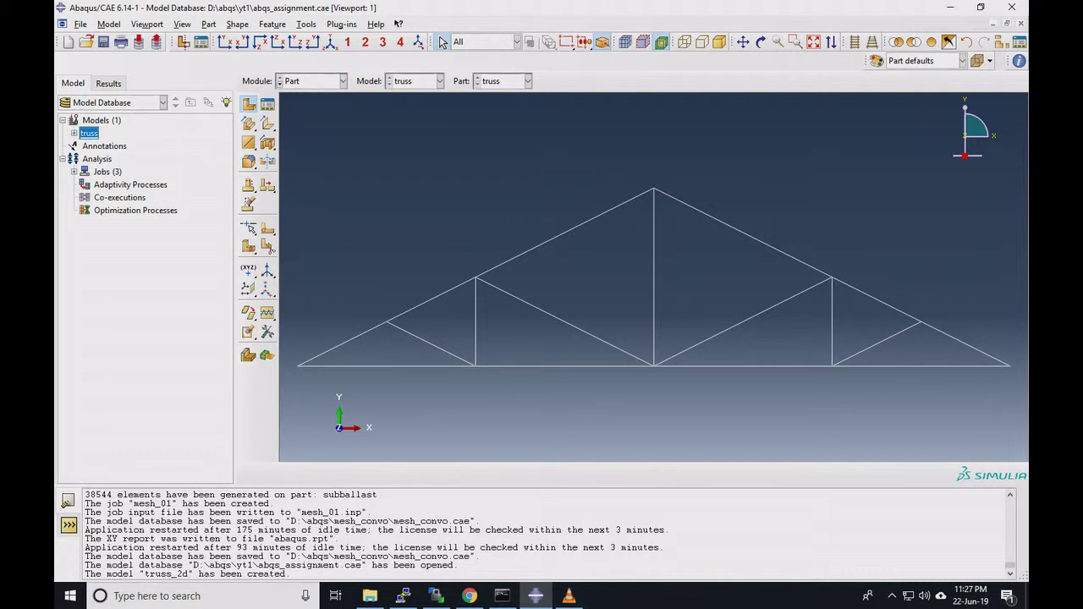
Create a new Standard & Explicit model named truss_2d in the model database
right_click(97, 120)
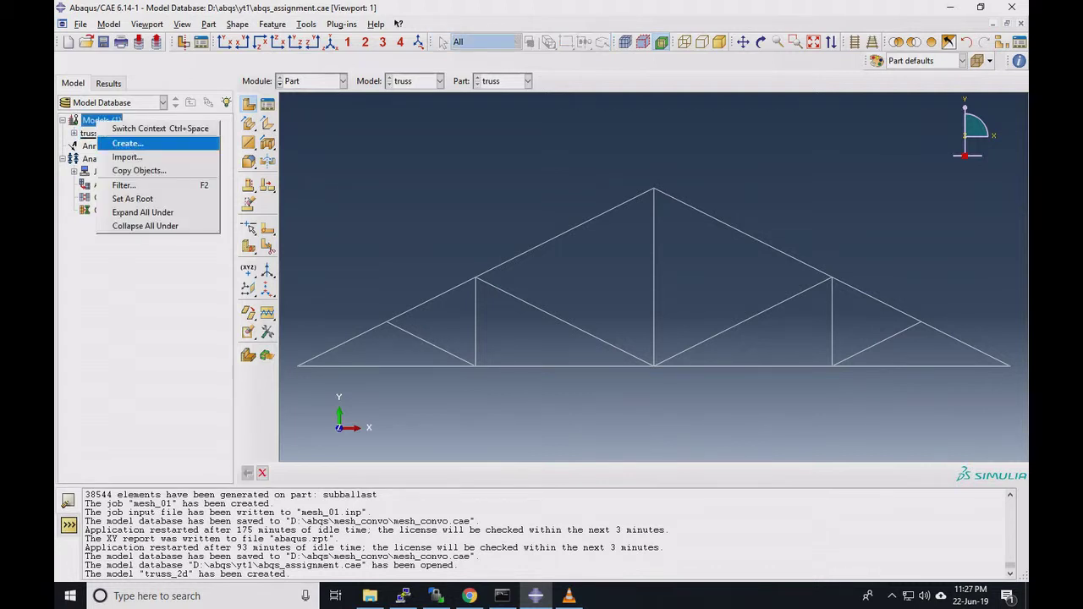
click(126, 143)
text(t)
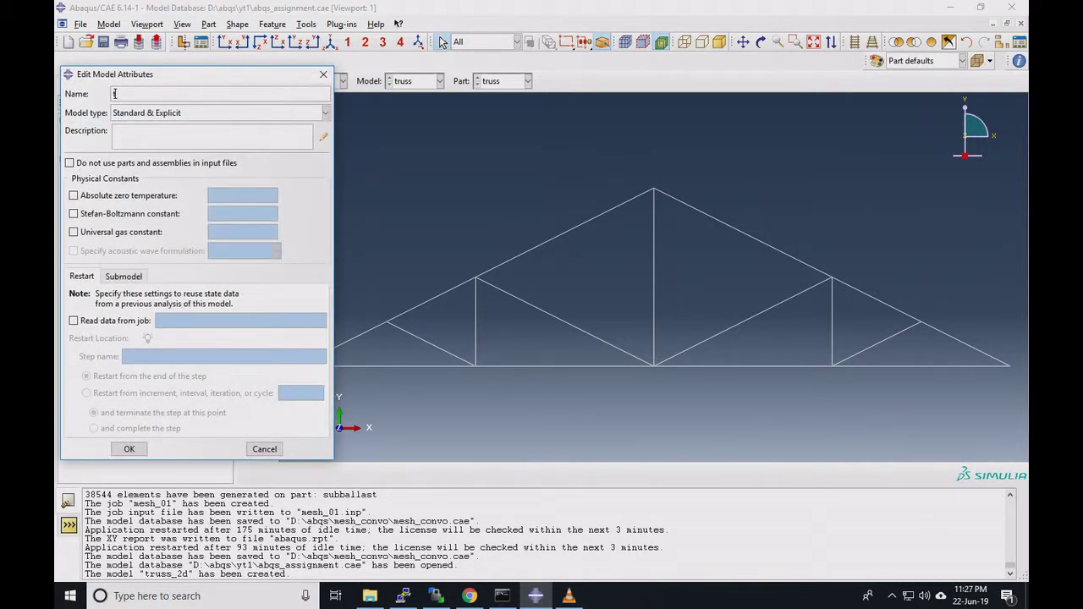
text(russ_2d)
key(Return)
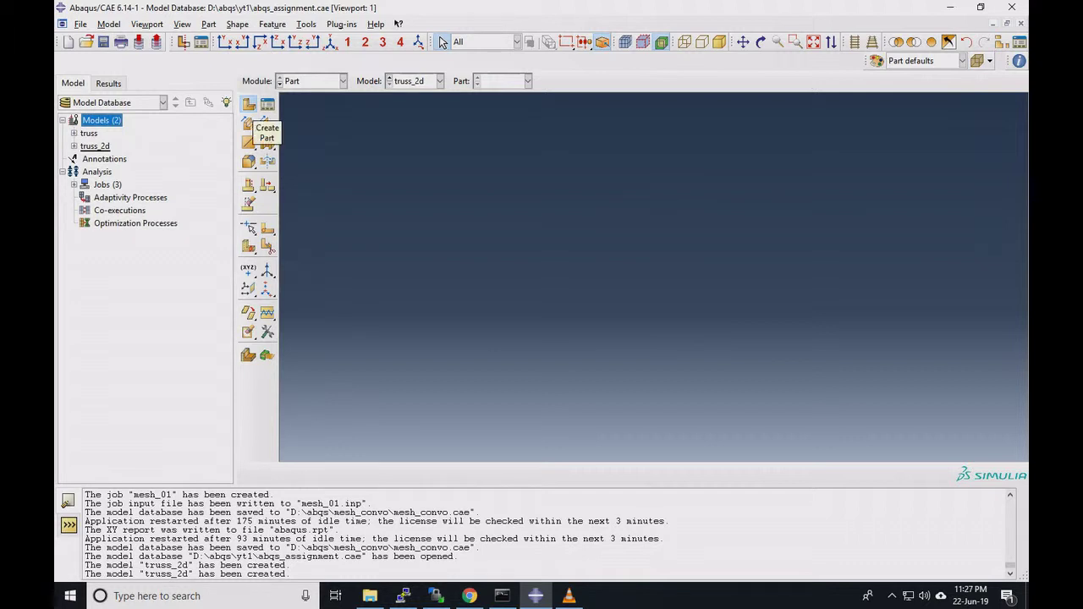
Create a 2D planar deformable wire part named truss with an approximate size of 50
click(249, 104)
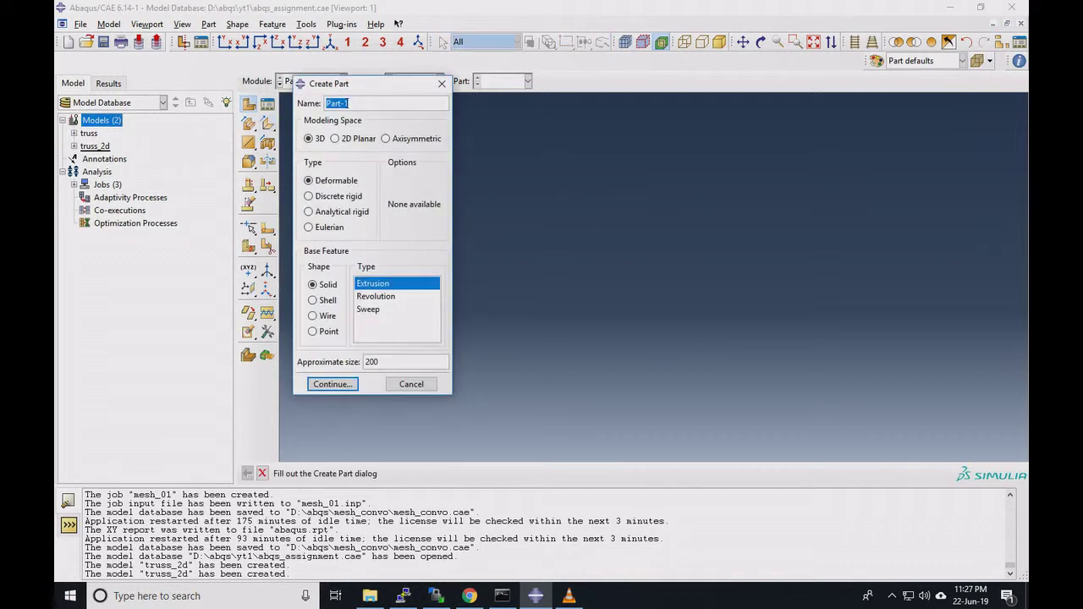
text(truss)
click(335, 137)
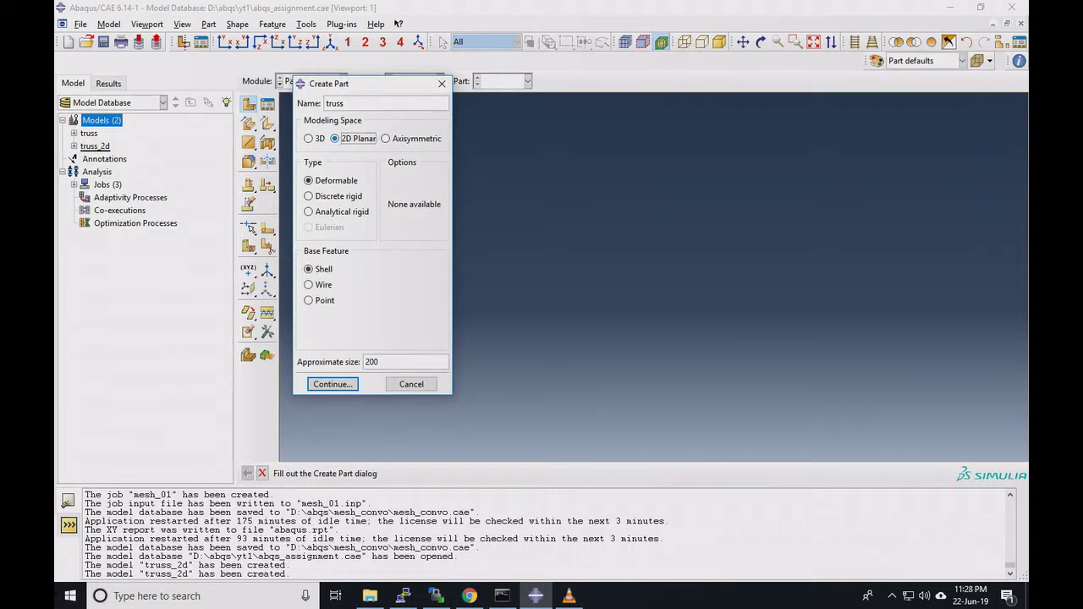
click(308, 284)
key(Tab)
text(50)
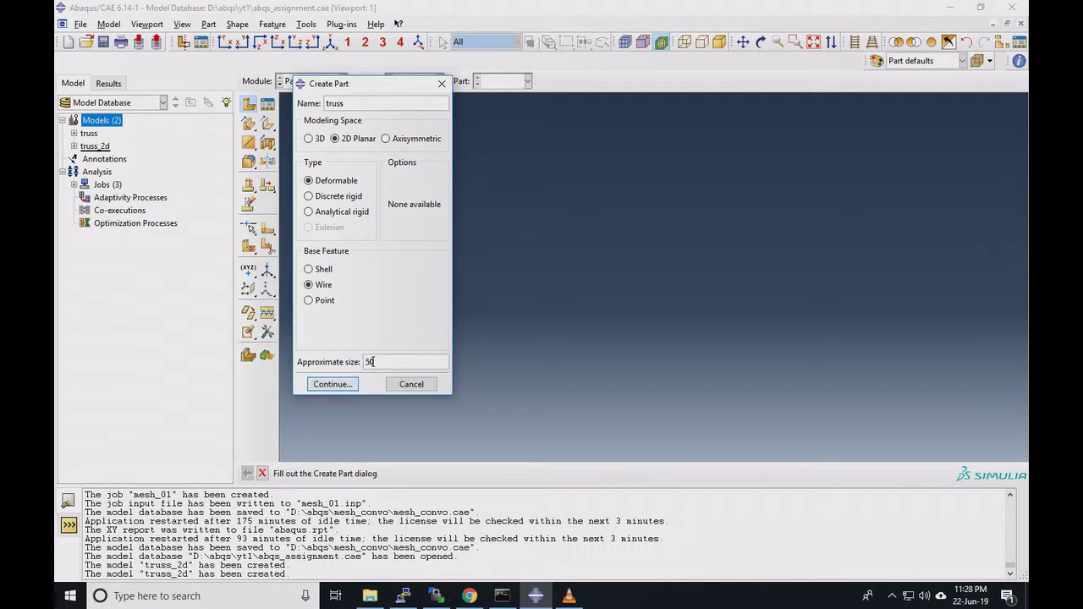
key(Return)
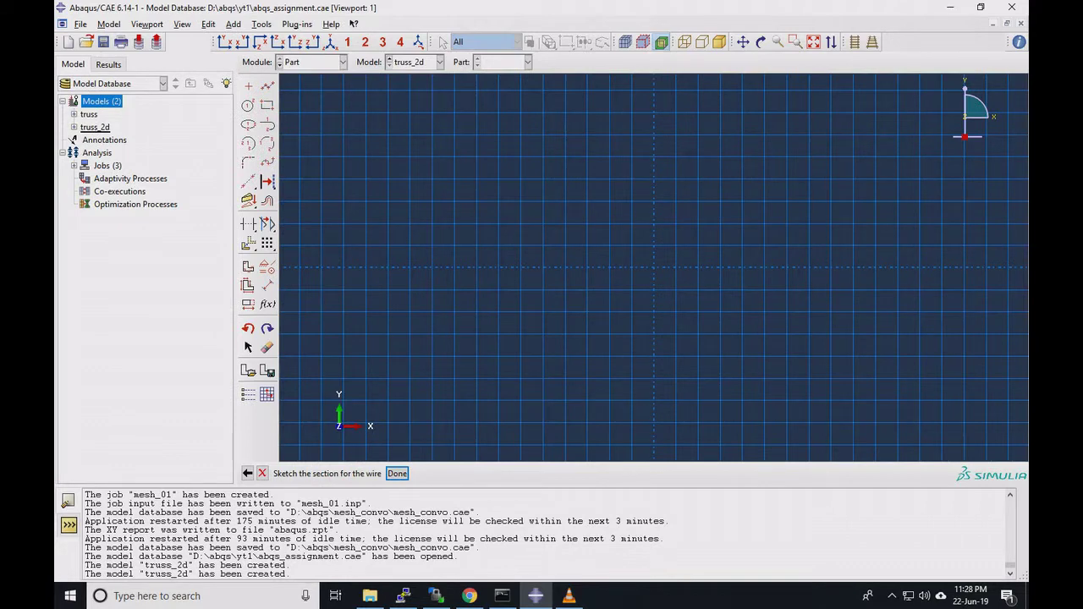
Sketch a horizontal line from the origin to the point -8,0
click(267, 86)
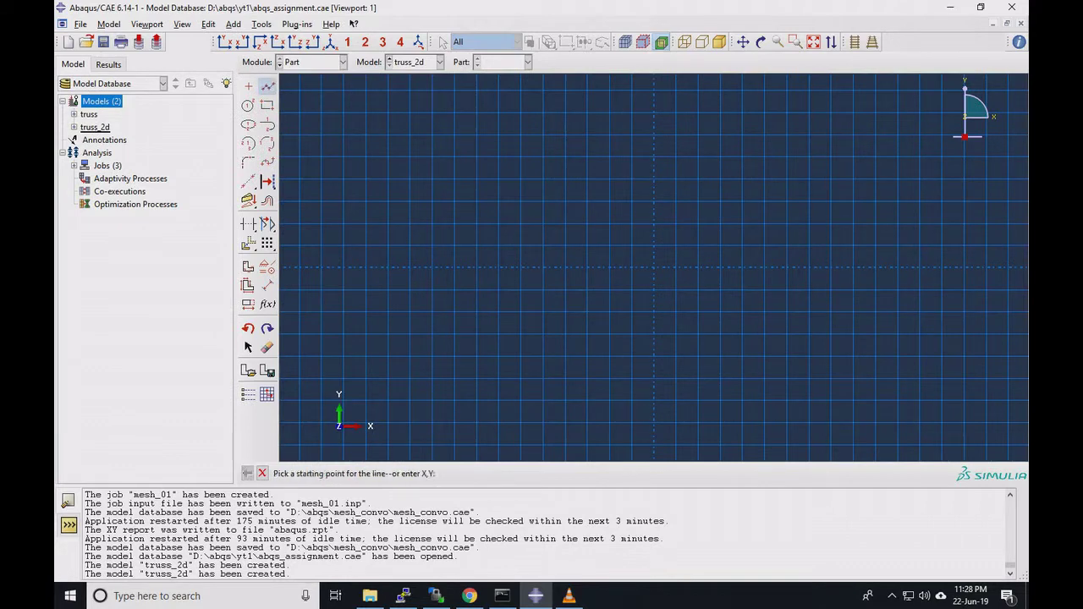
click(653, 267)
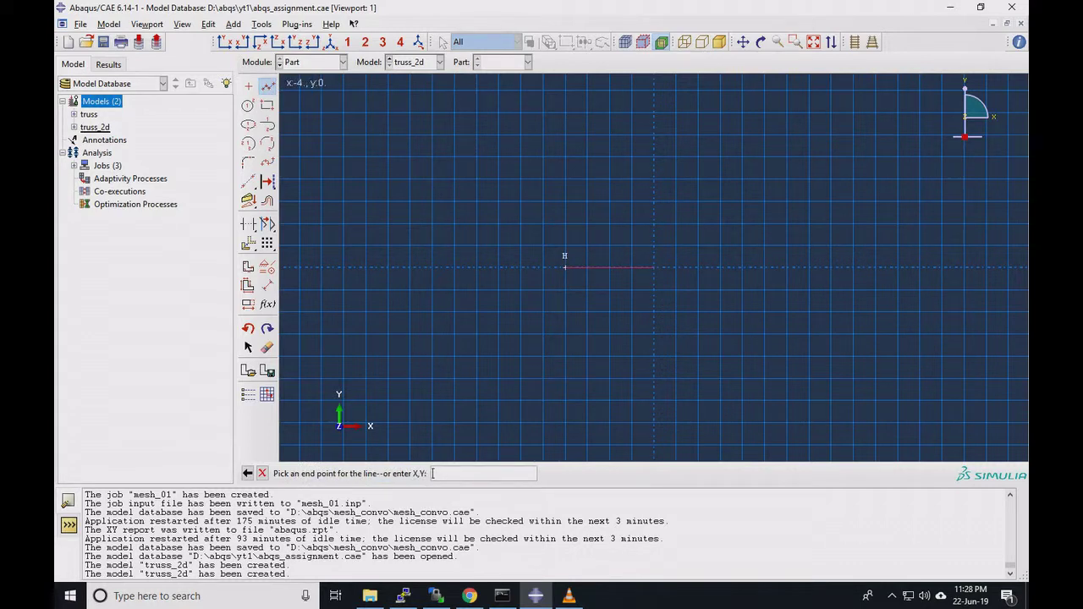
text(-8,0)
key(Return)
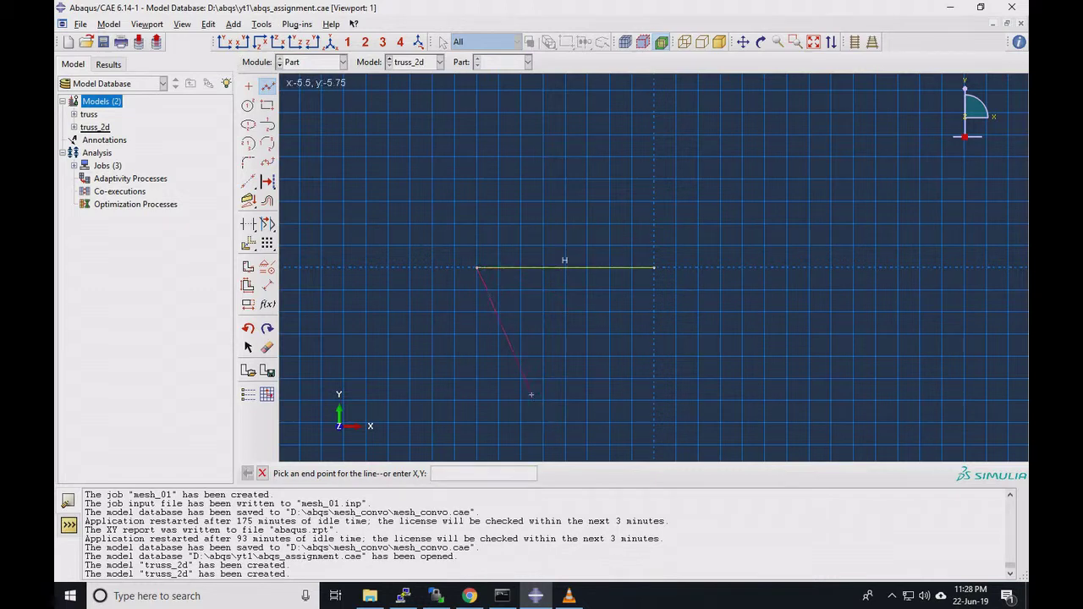
Dimension the horizontal line's length, placing the dimension below it and accepting 8
click(266, 285)
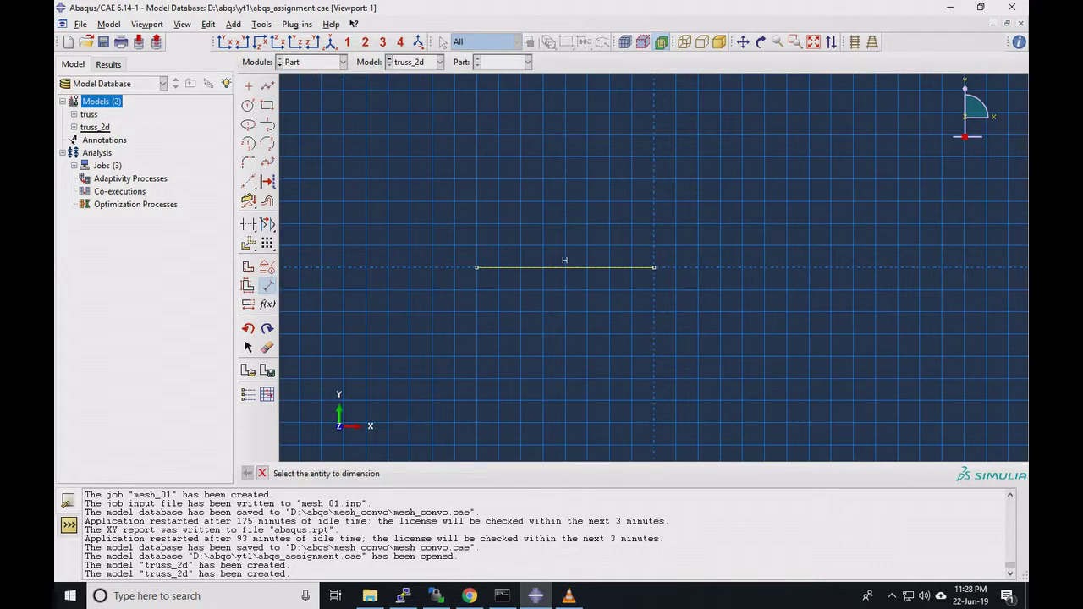
click(566, 267)
click(582, 306)
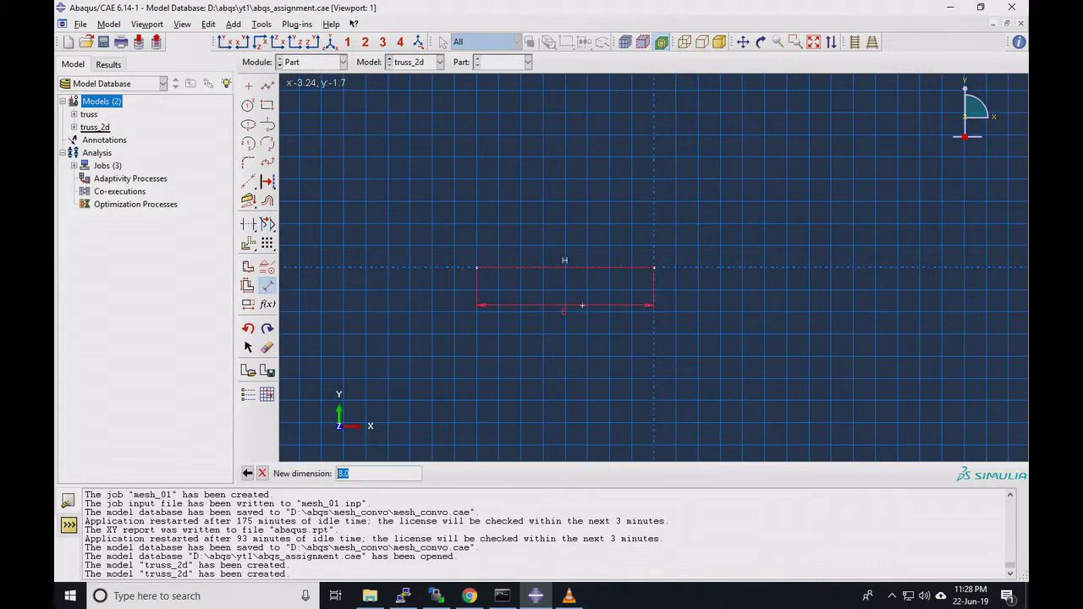
key(Return)
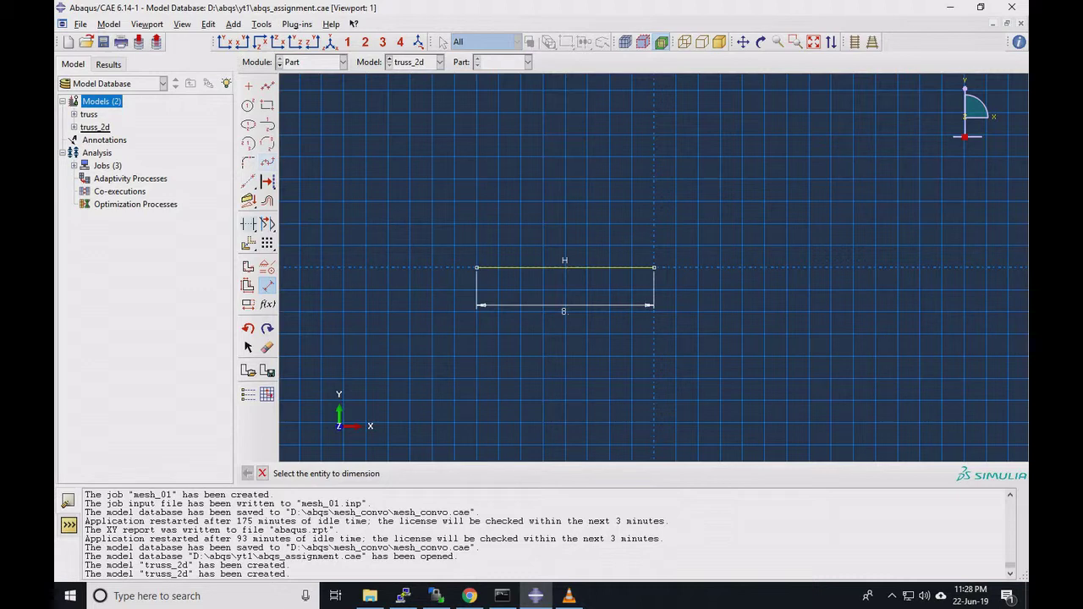
Copy the 8-unit line by translating it from its left endpoint to the origin
click(248, 243)
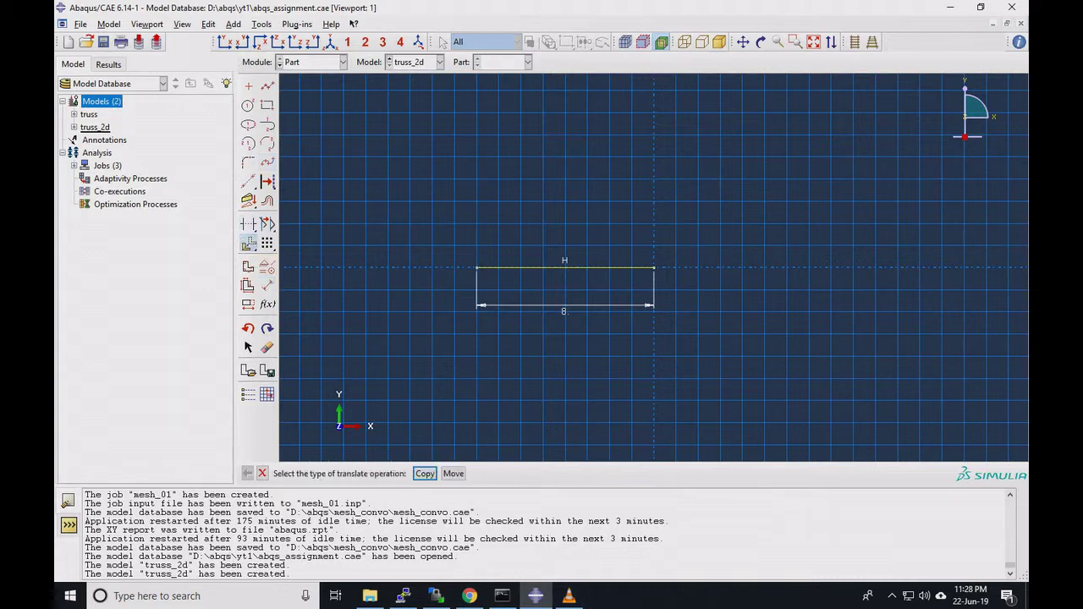
click(425, 473)
drag(438, 217, 665, 289)
click(393, 473)
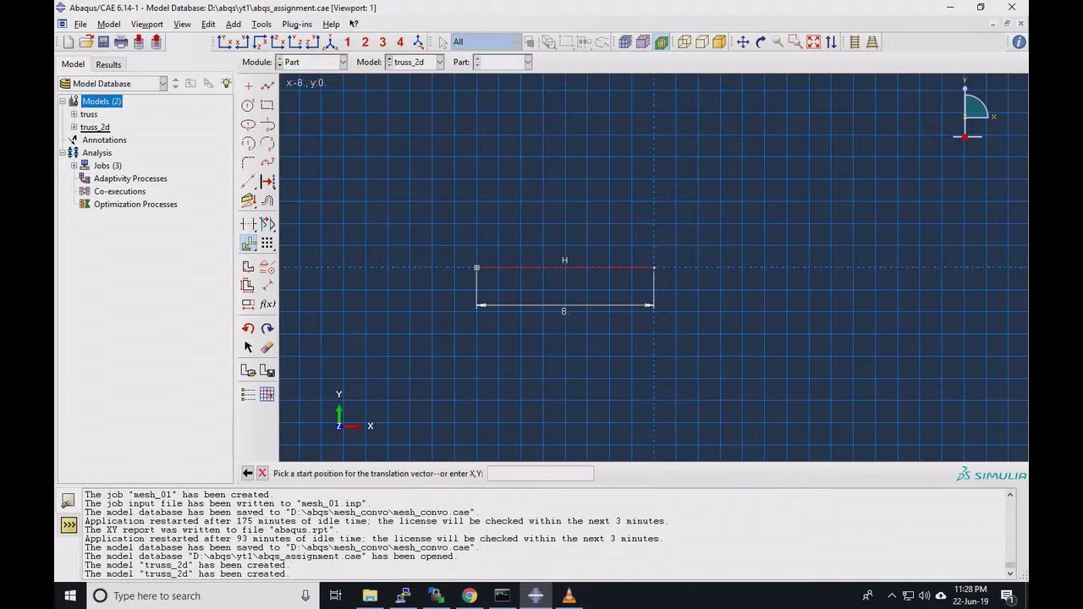
click(476, 268)
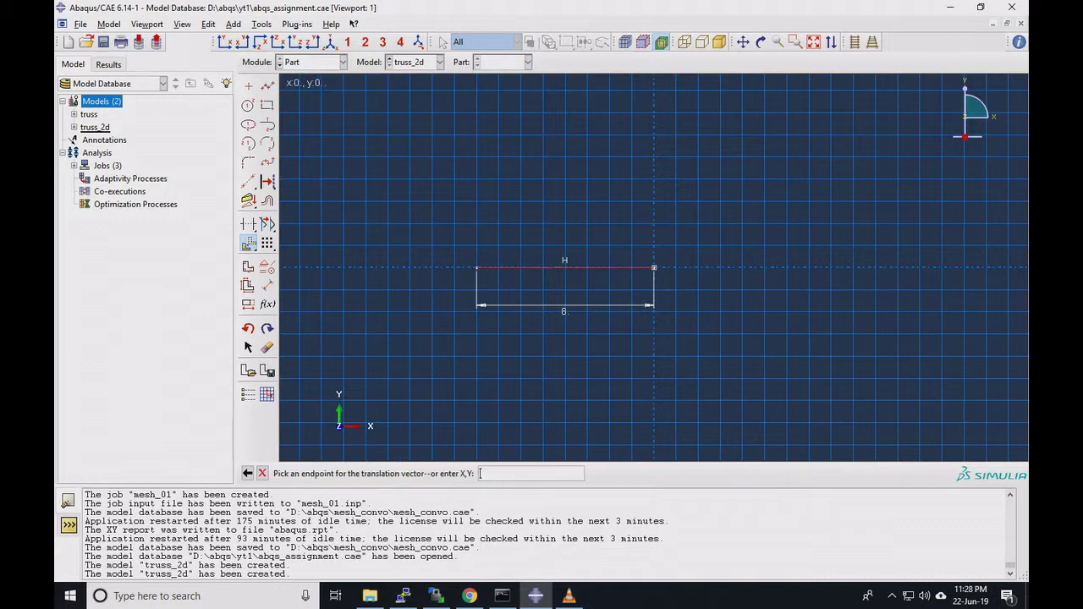
click(654, 268)
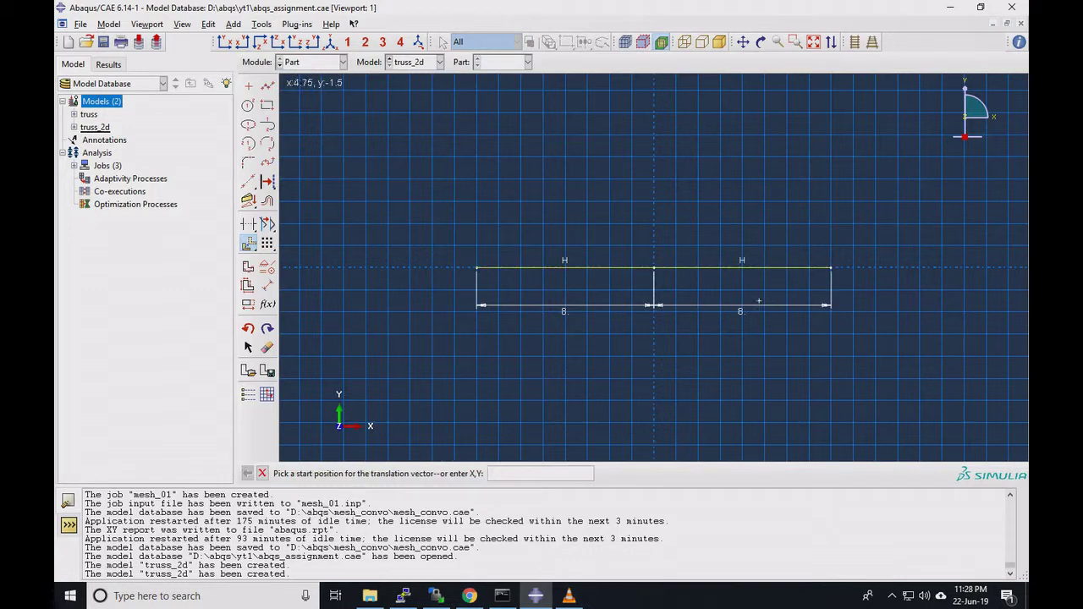
Sketch a separate horizontal line about 2.75 units long, below and left of the baseline
click(268, 85)
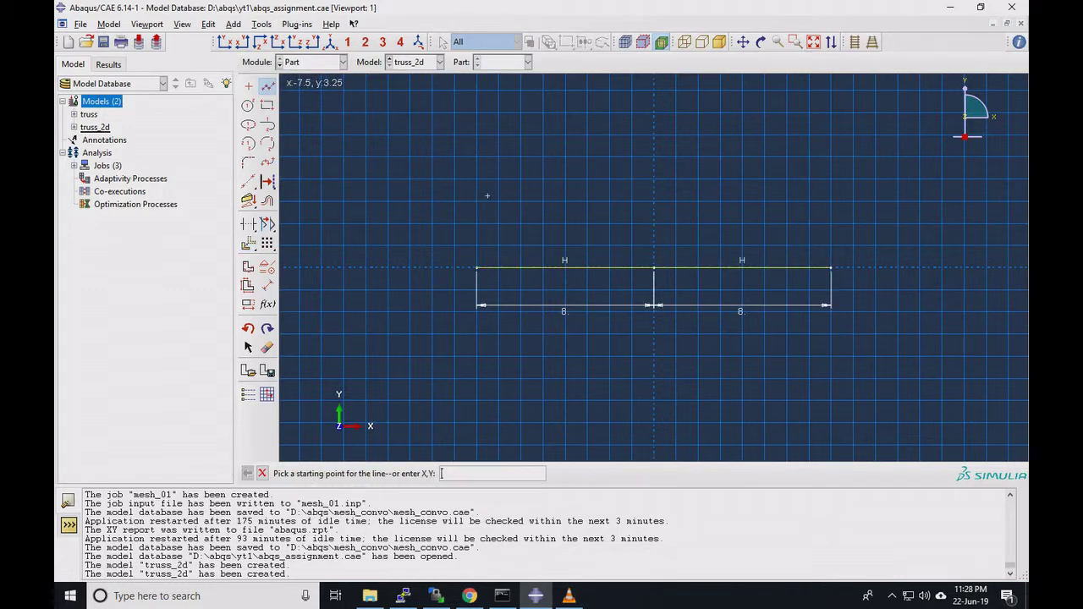
click(393, 340)
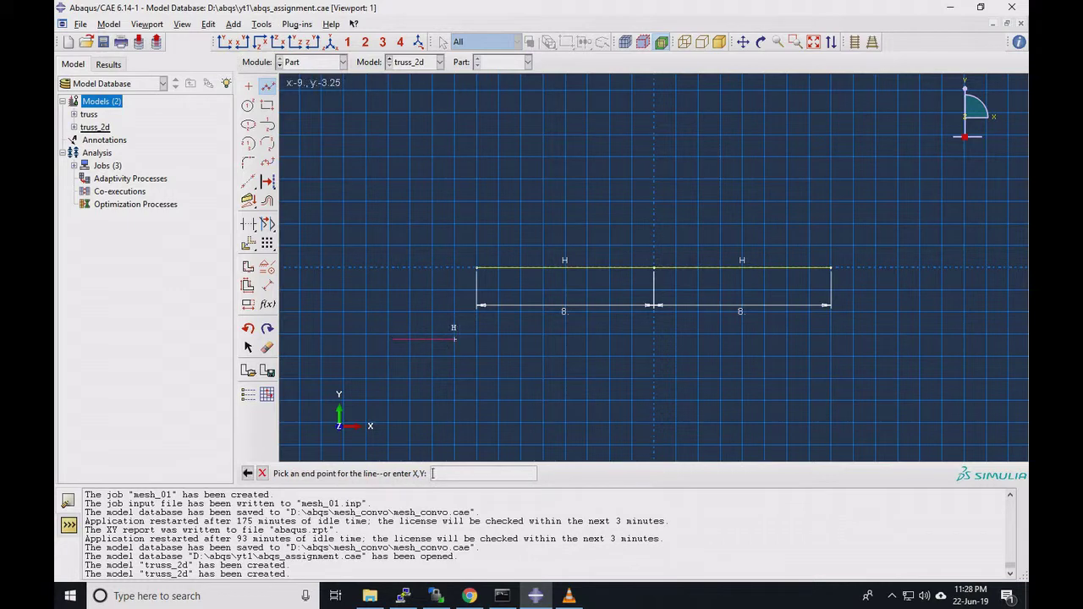
click(455, 339)
Dimension the short separate line and set its length to 4
click(268, 286)
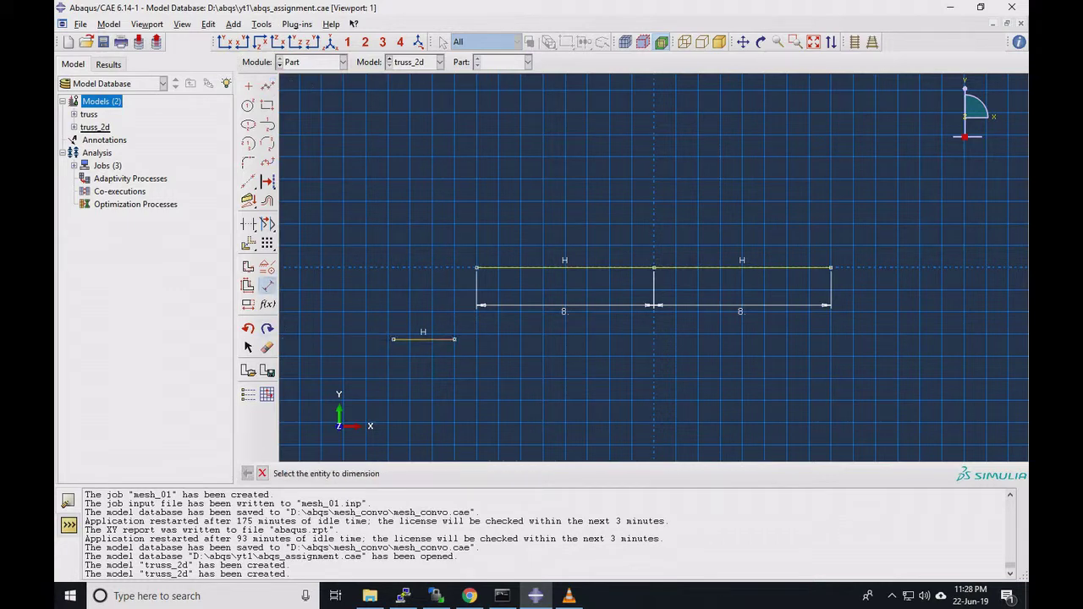
click(423, 339)
click(427, 370)
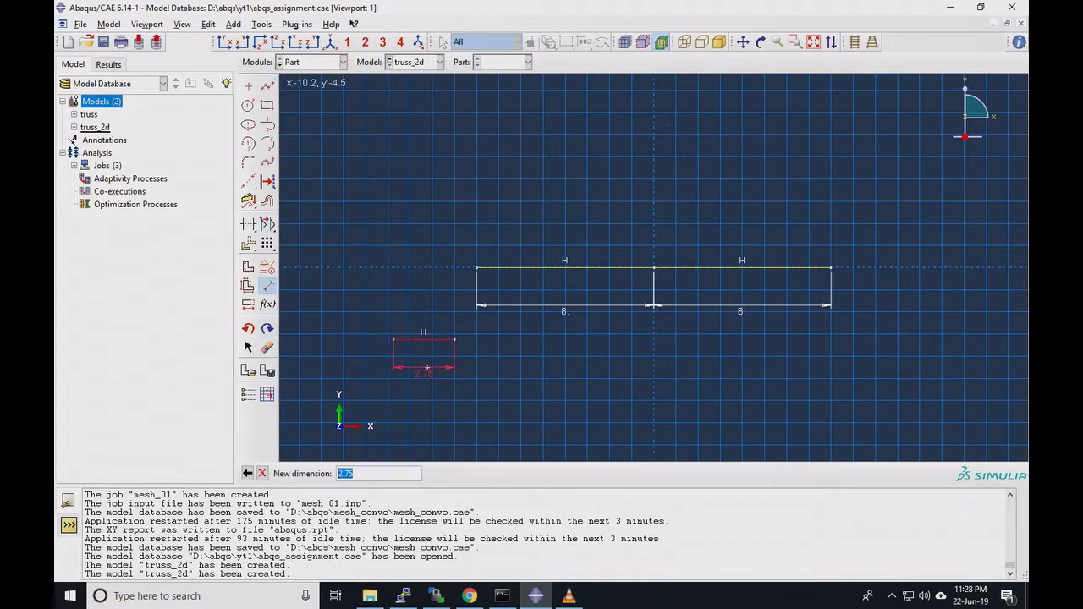
text(4)
key(Return)
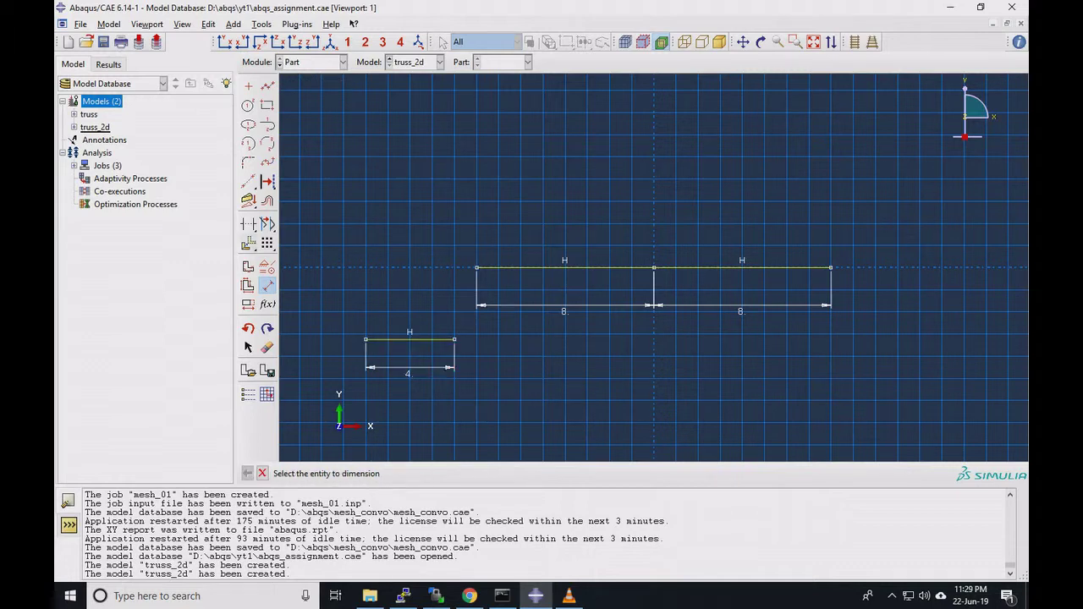
Copy the 4-unit line by translation so its right end meets the baseline's left end at -8,0
click(249, 243)
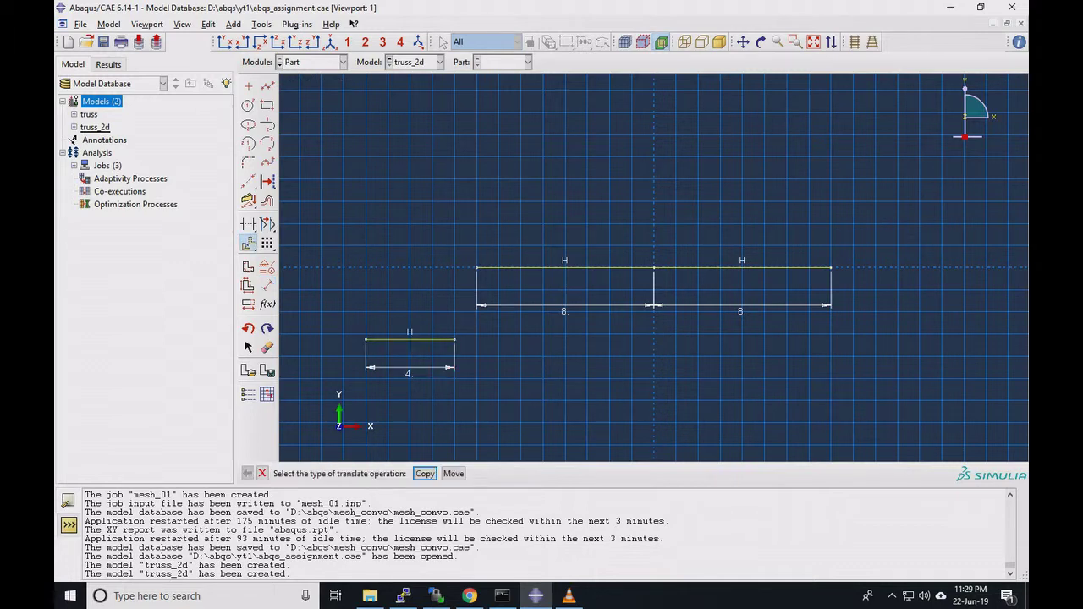
click(424, 473)
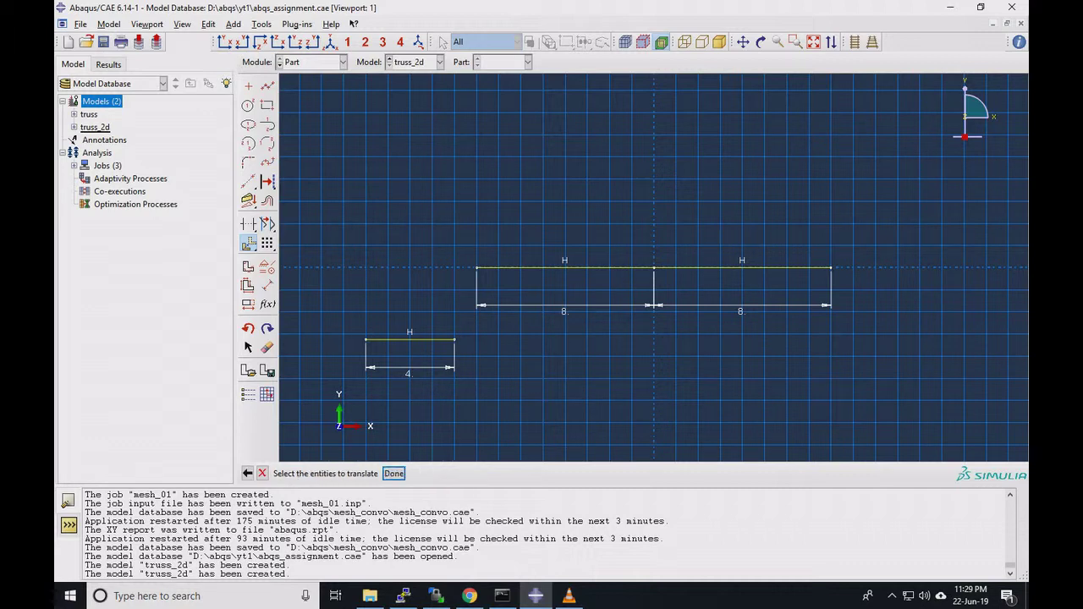
drag(345, 315, 462, 353)
click(394, 473)
click(455, 339)
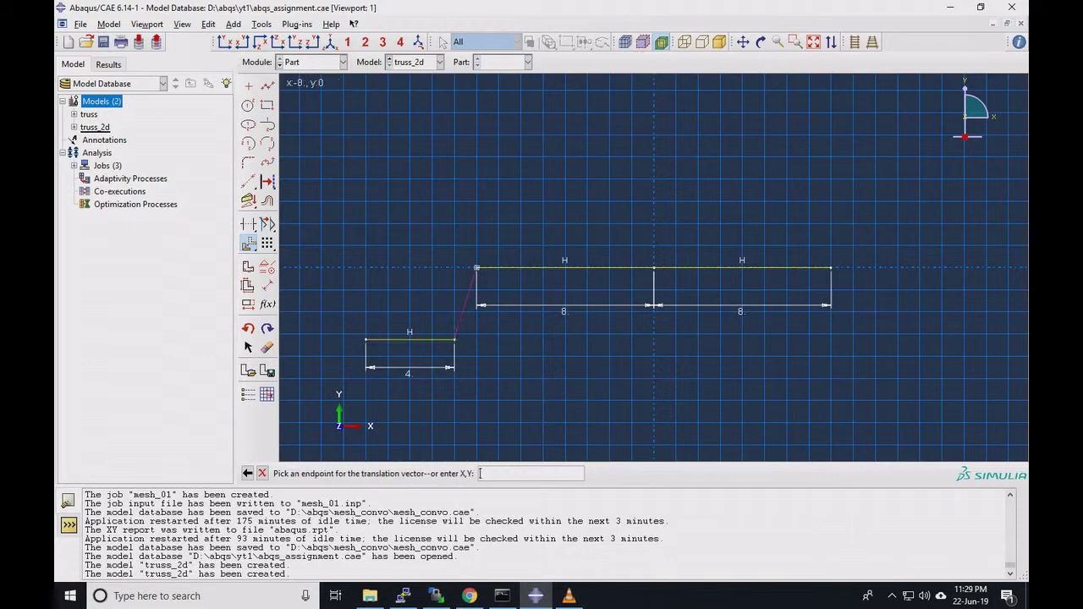
click(476, 268)
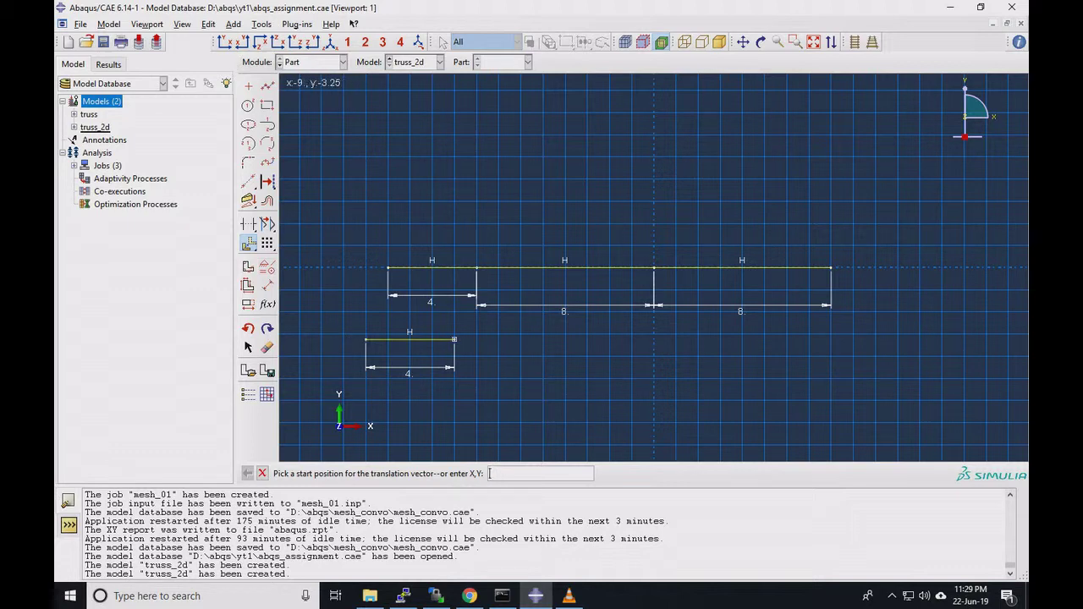
Try to place a second 4-unit copy at -12,0, translating from the lower line's right endpoint, and end the translation
click(454, 339)
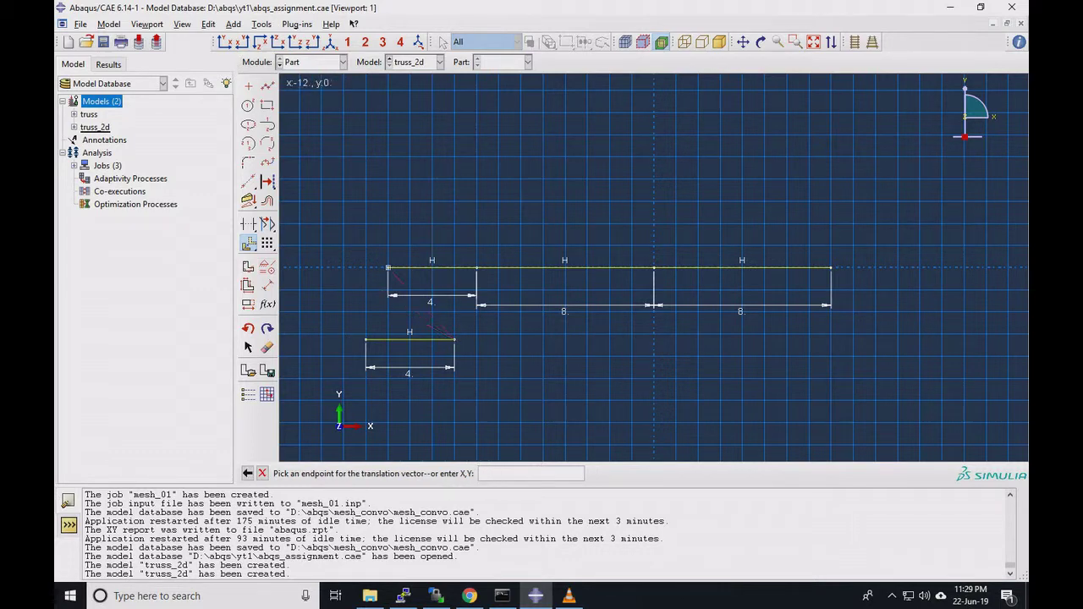
click(388, 268)
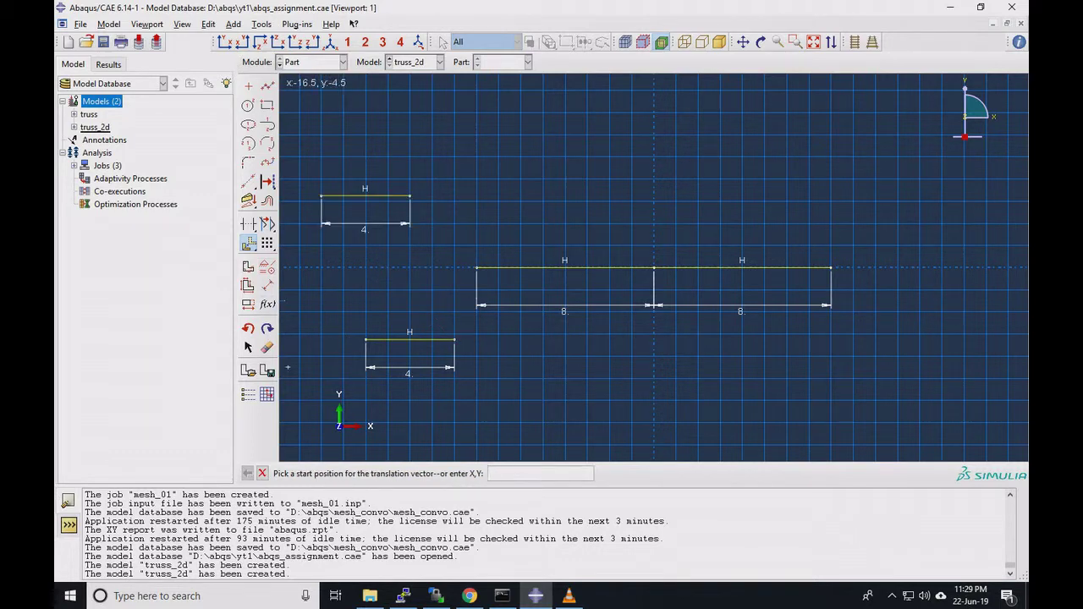
click(261, 473)
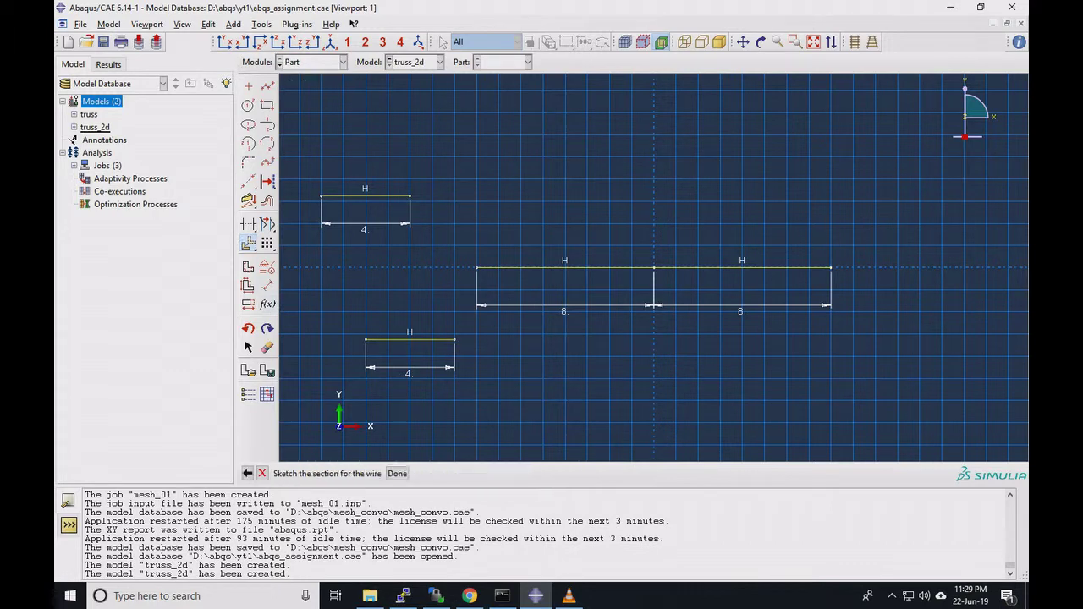
Translate a fresh copy of the lower 4-unit line from its right endpoint onto the baseline's open left end
click(249, 243)
click(453, 473)
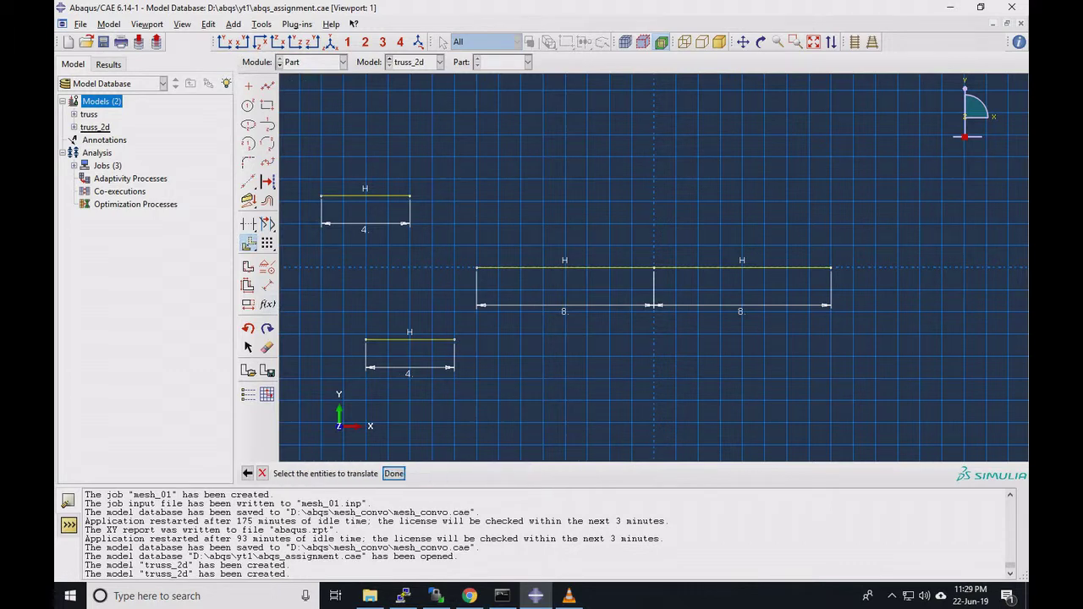
drag(335, 298, 480, 366)
click(393, 473)
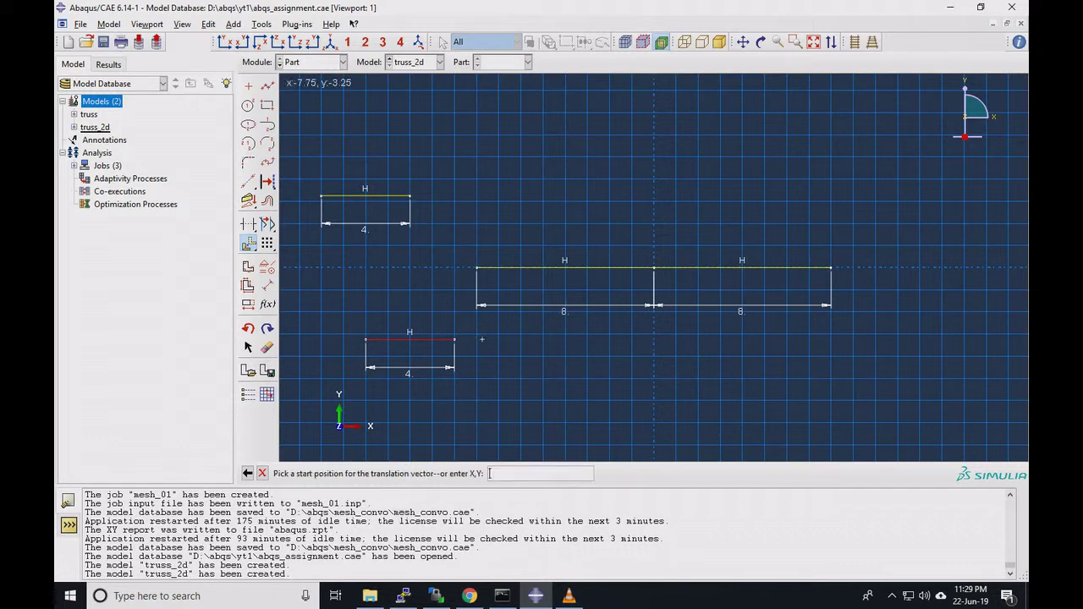
click(455, 339)
click(476, 267)
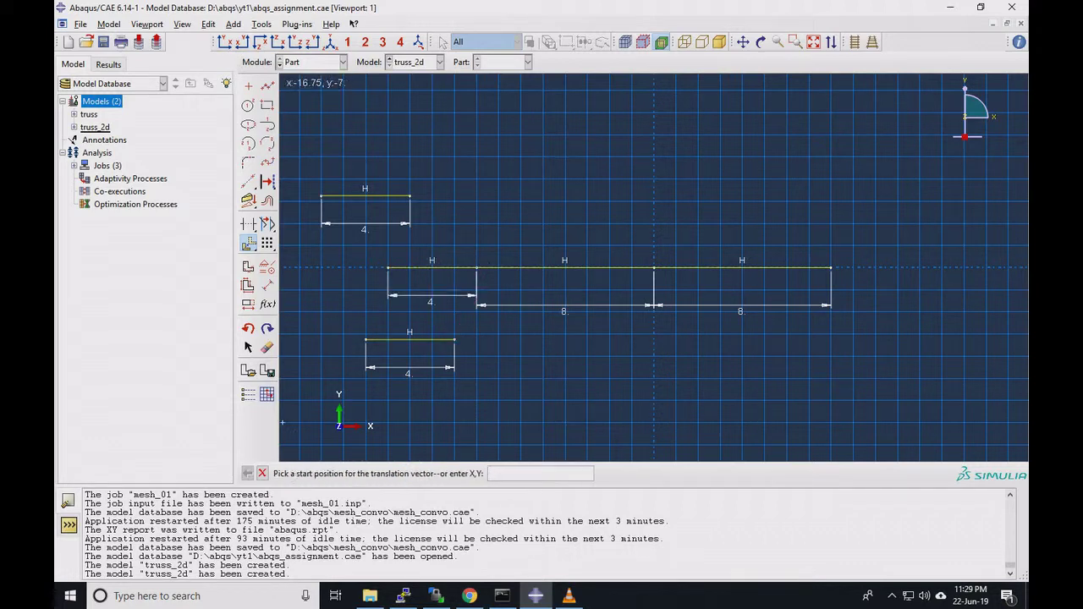
Copy the lower 4-unit line by translation so its right end meets the baseline's left end at -12,0
click(249, 243)
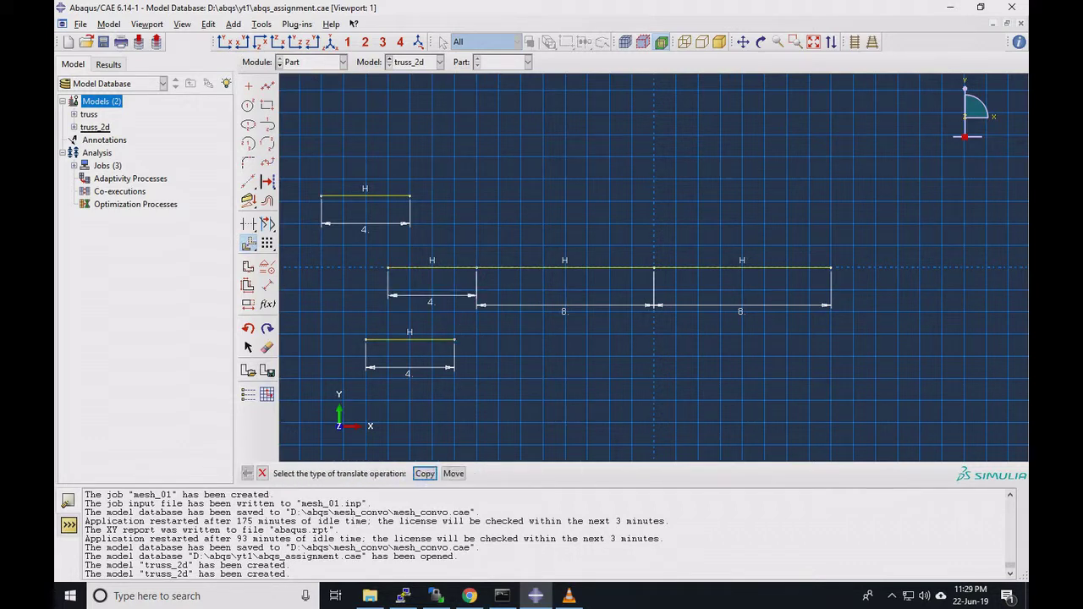
click(425, 473)
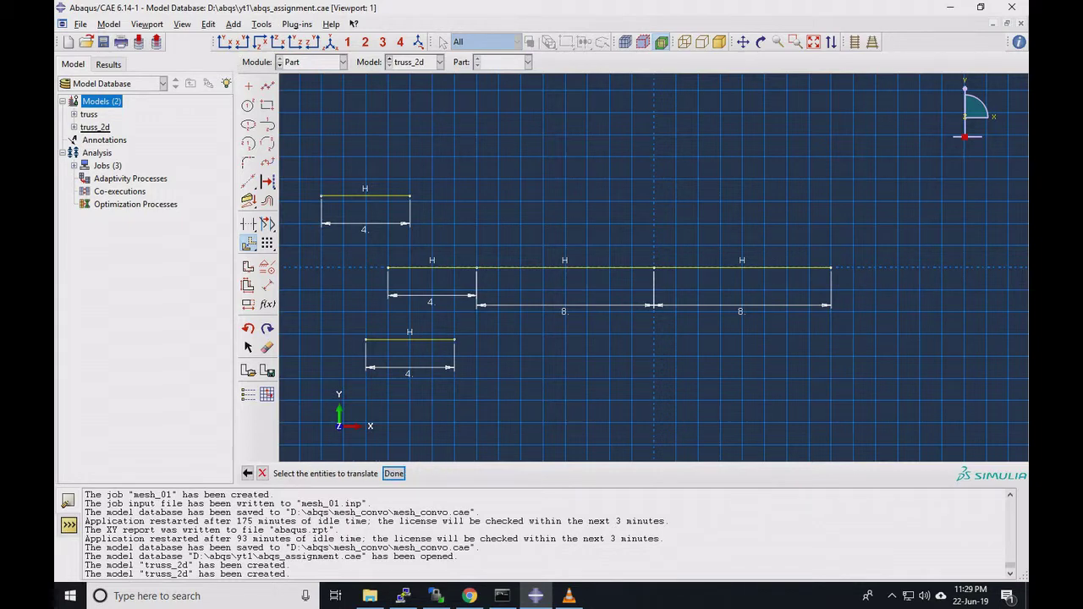
click(410, 339)
click(393, 473)
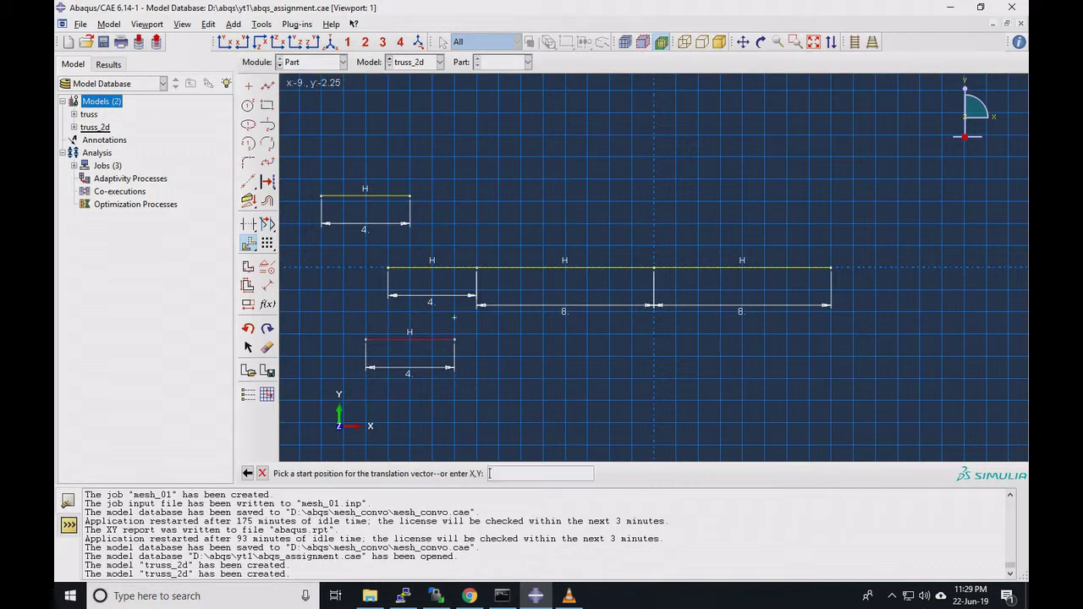
click(455, 339)
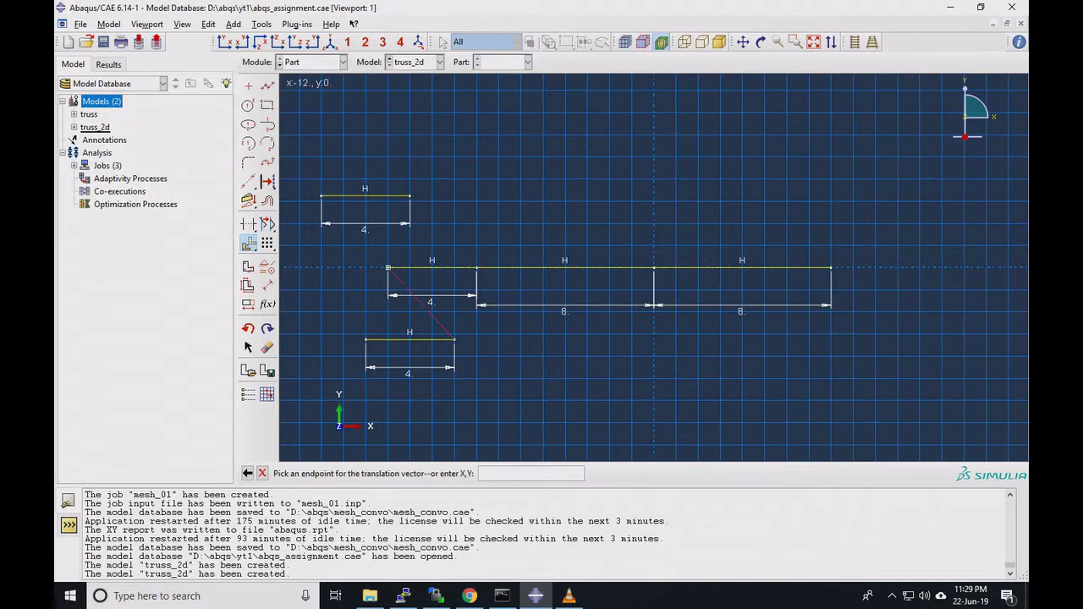
click(388, 267)
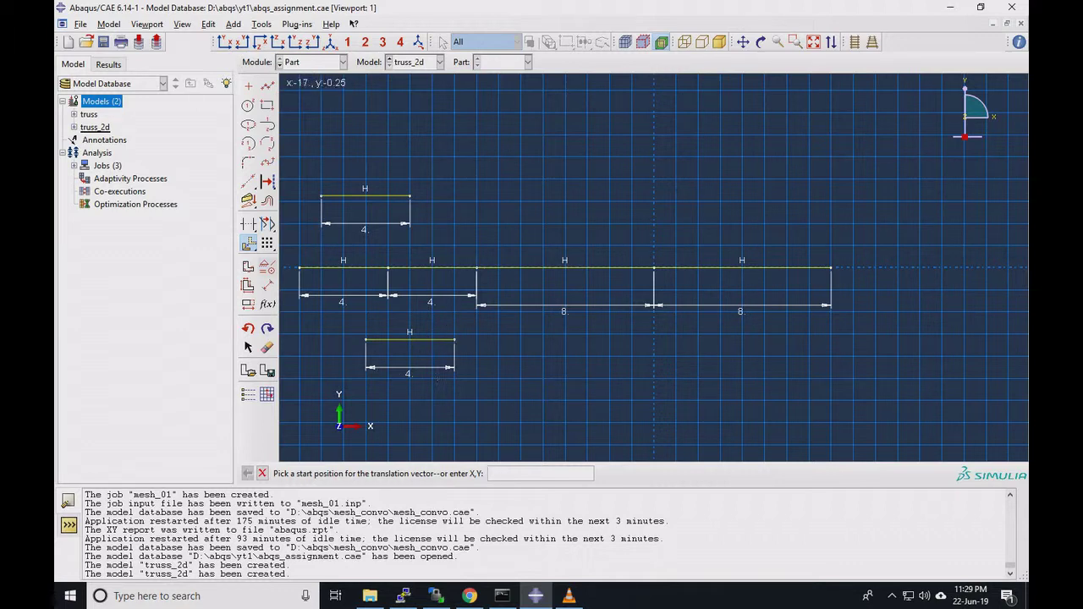
key(Escape)
Move the lower 4-unit line by its left endpoint onto the baseline's right end at 8,0
click(249, 243)
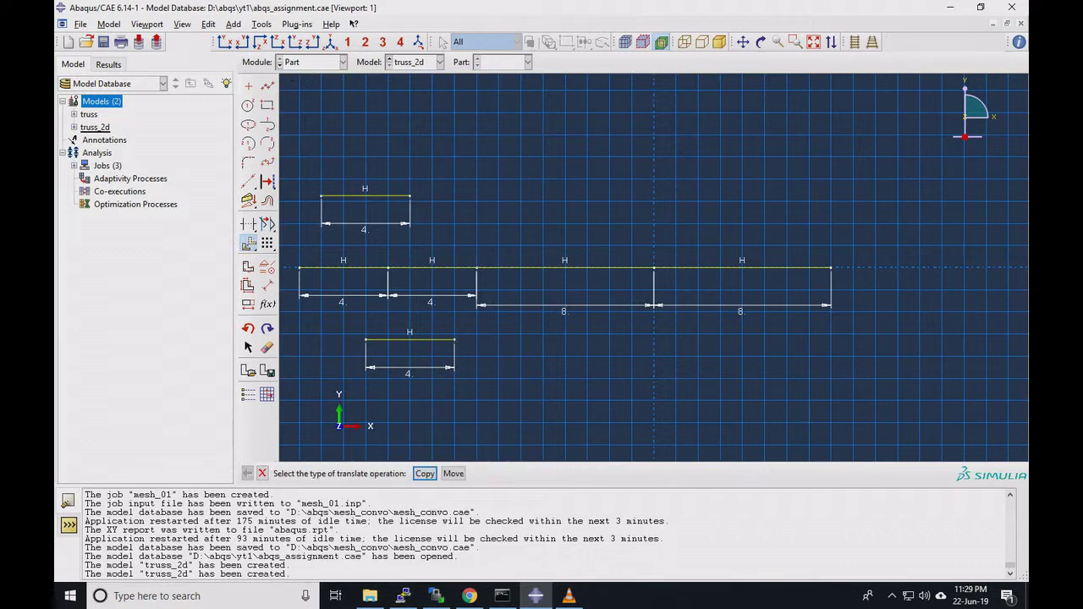
click(453, 473)
drag(343, 328, 474, 358)
click(394, 473)
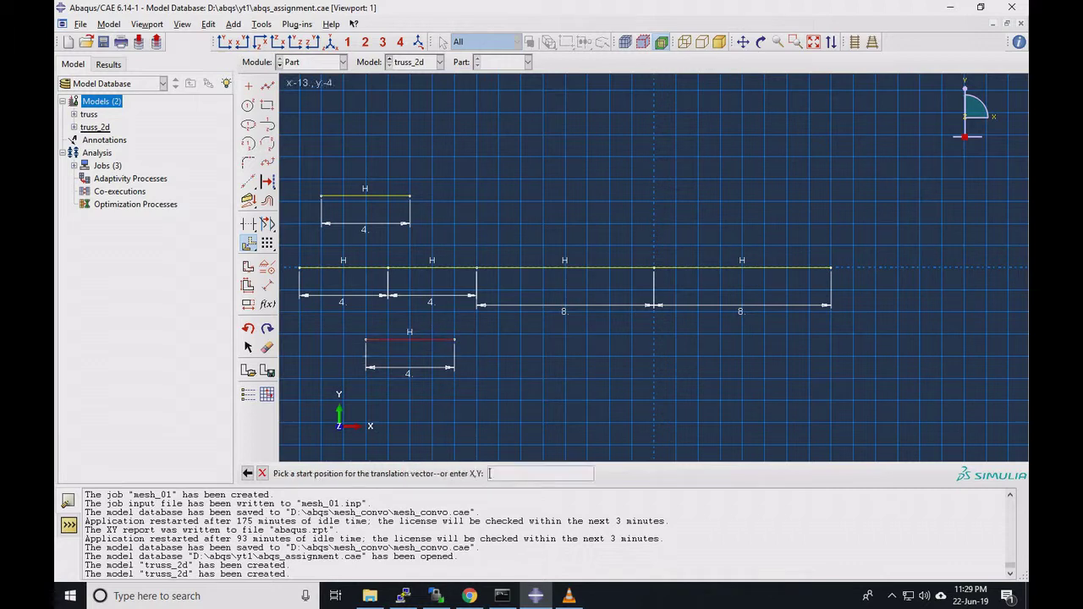
click(366, 340)
click(832, 267)
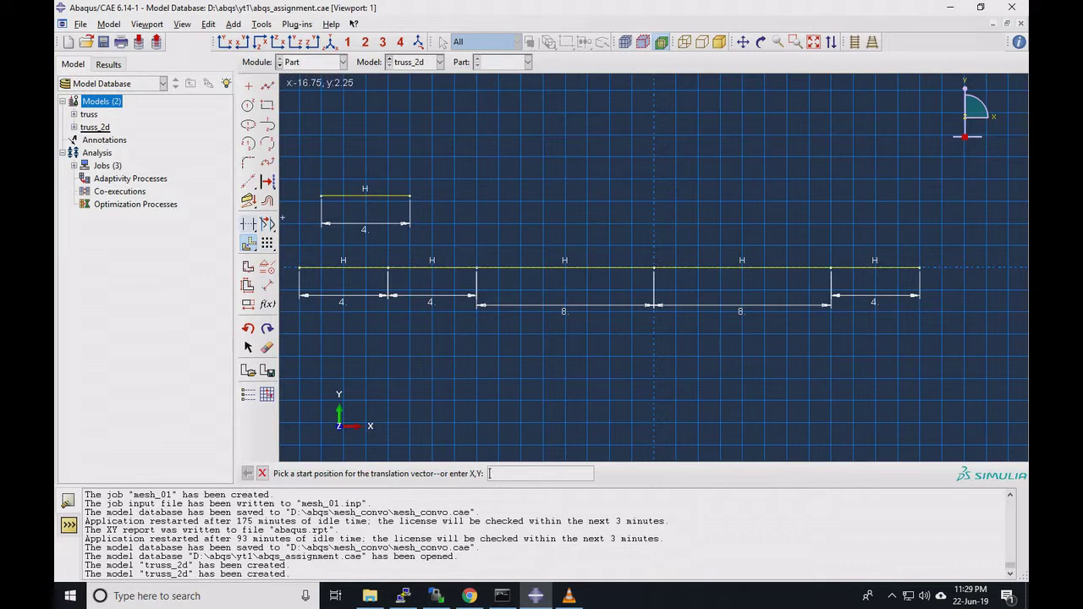
click(249, 223)
Move the remaining upper 4-unit line by its left endpoint onto the baseline's right end at 12,0
click(249, 243)
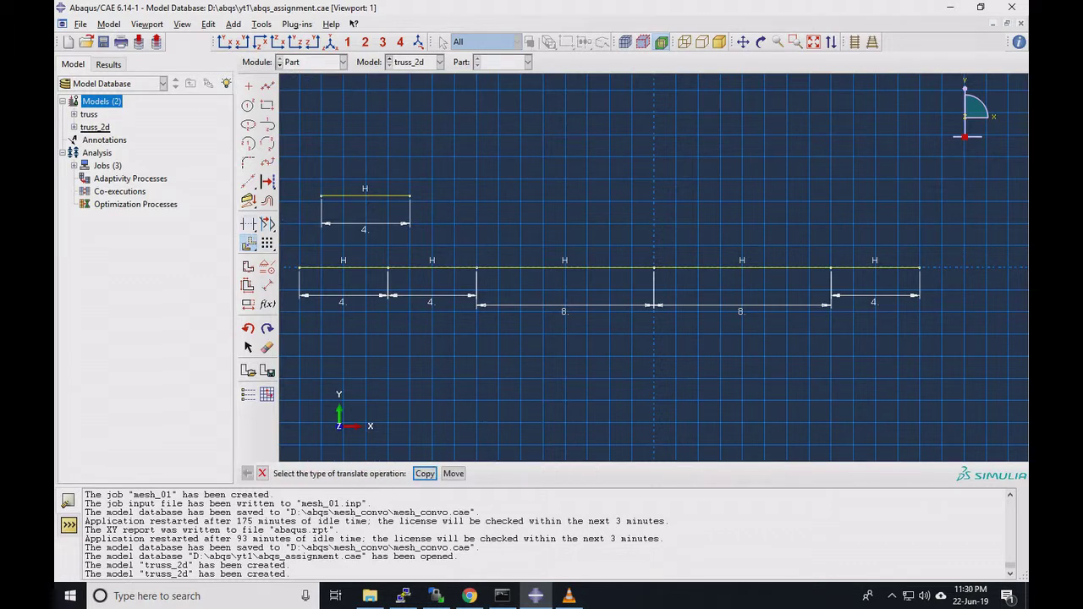
click(453, 473)
drag(308, 176, 423, 208)
click(393, 473)
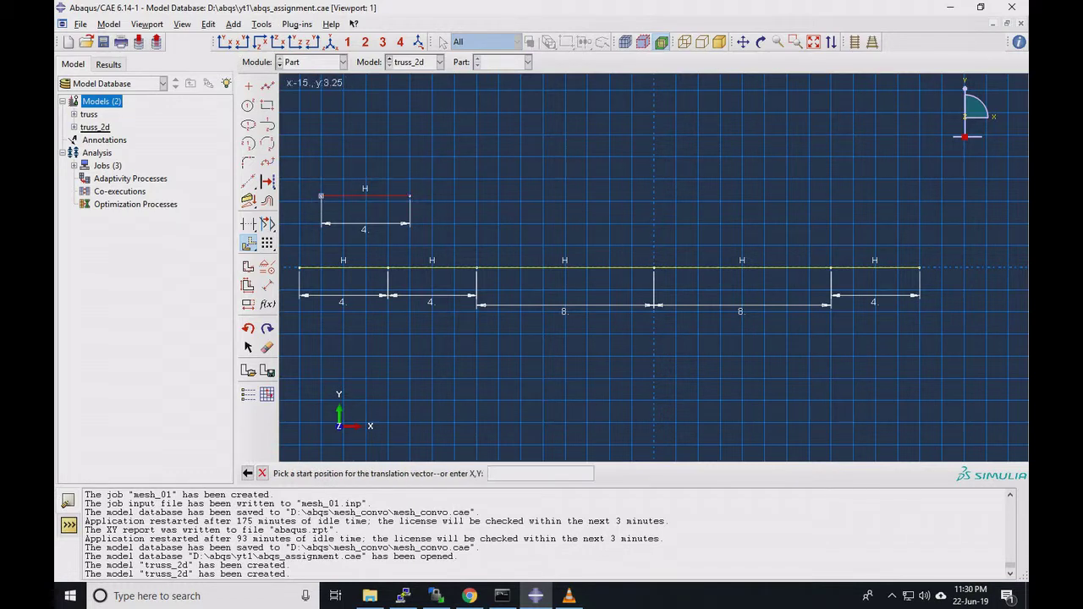
click(320, 196)
click(920, 267)
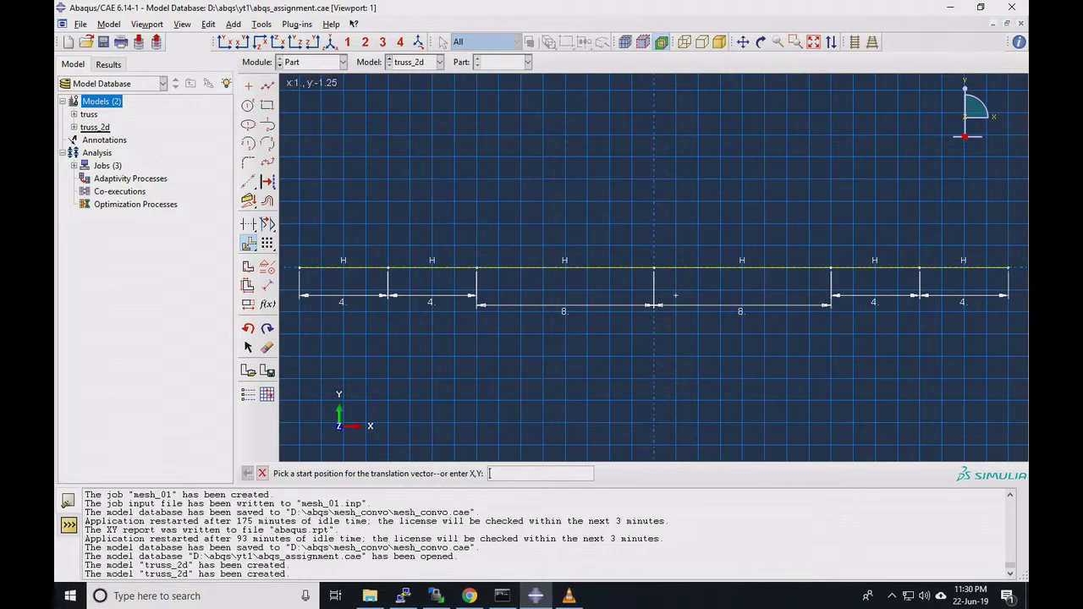
Sketch a separate vertical line about 5.25 units long above the baseline at x -3, ending at -3,3.25
click(267, 85)
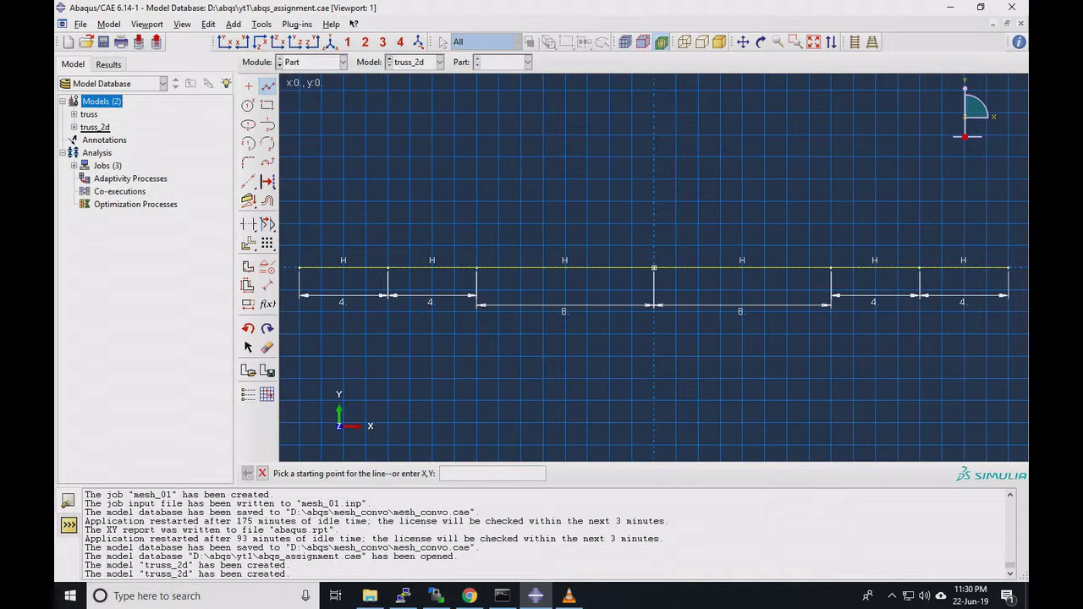
scroll(614, 162, down, 1)
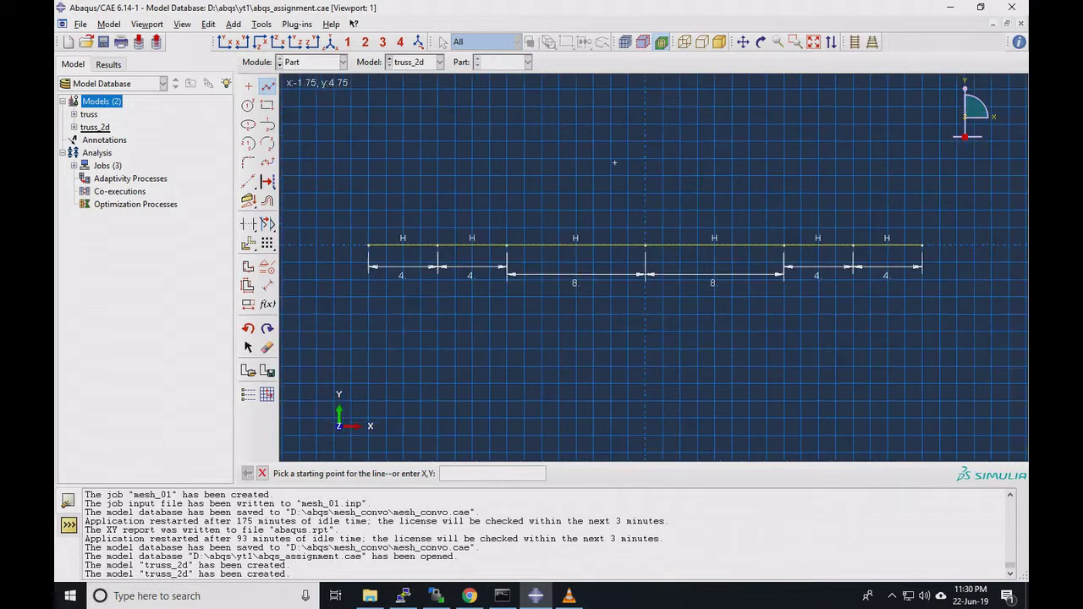
click(593, 99)
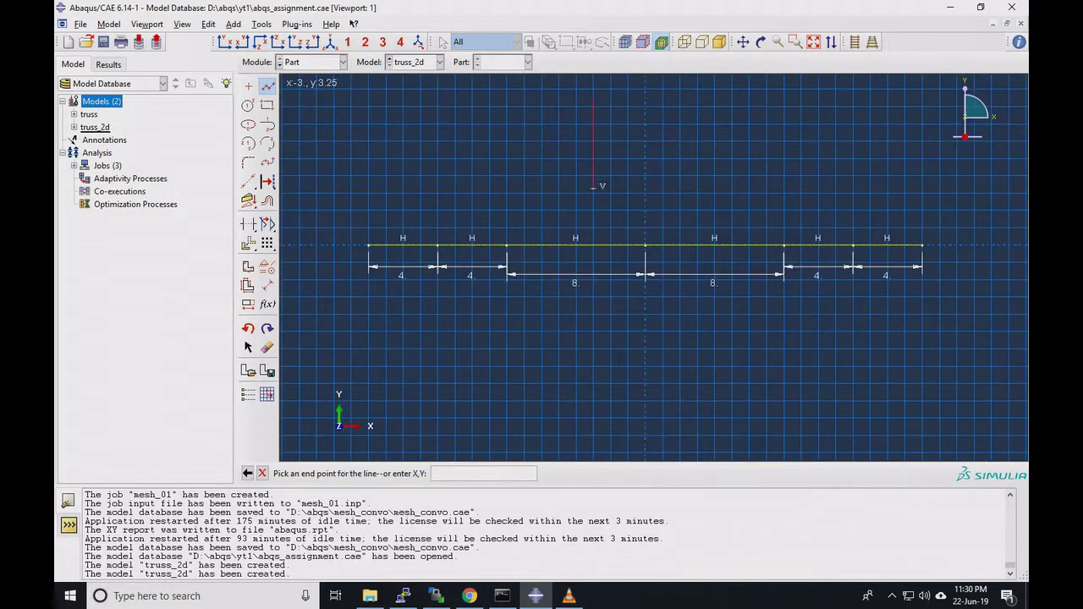
click(593, 187)
Dimension the separate vertical line and set its length to 8
click(267, 285)
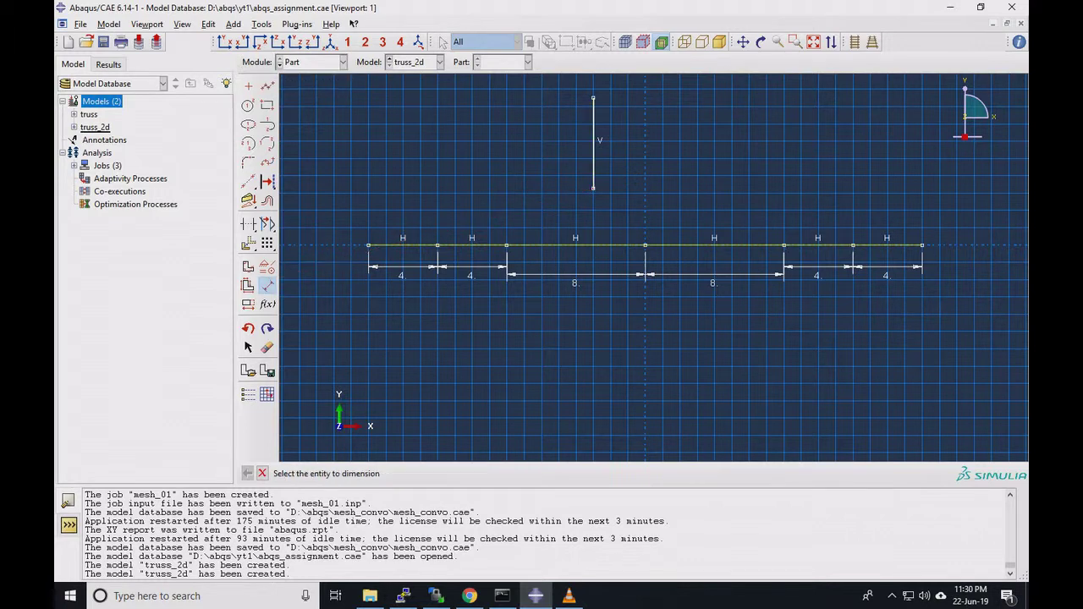
click(594, 144)
click(530, 153)
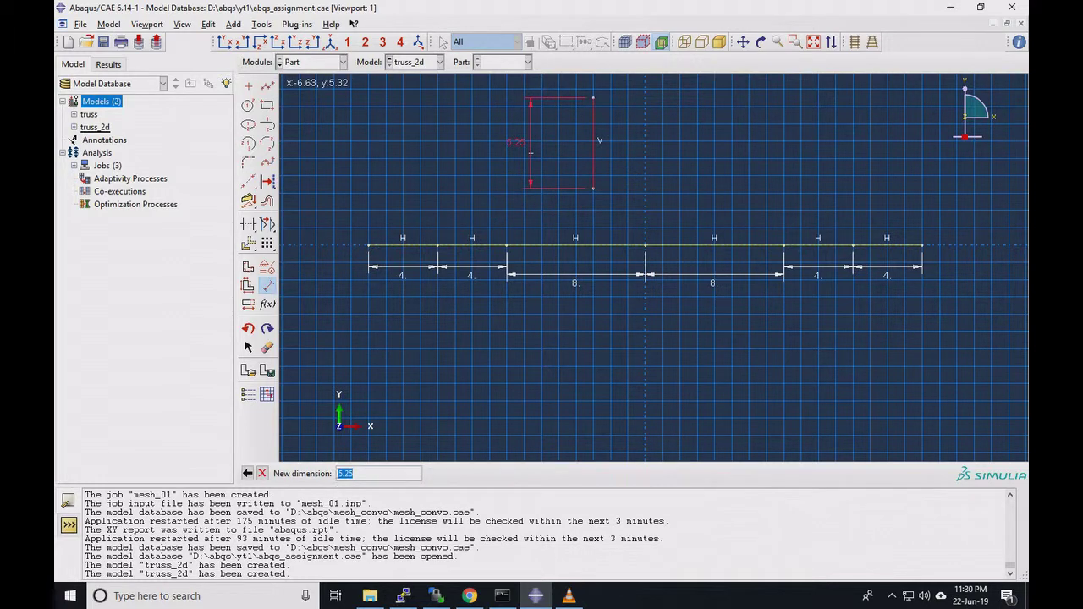
text(8)
key(Return)
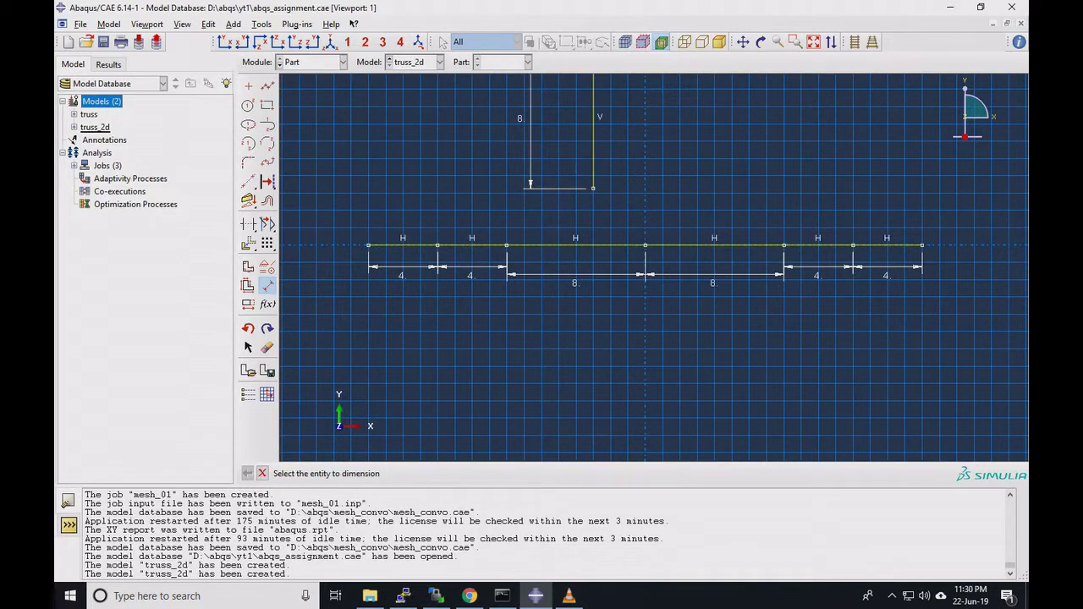
Move the 8-unit vertical line by its lower endpoint onto the baseline's midpoint at 0,0
click(247, 242)
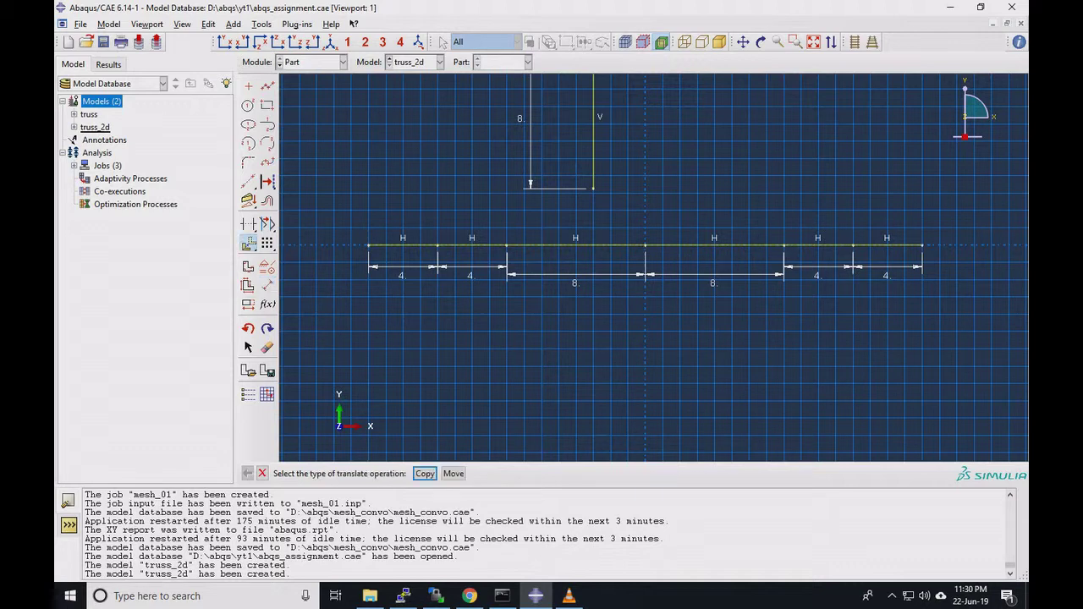
click(452, 473)
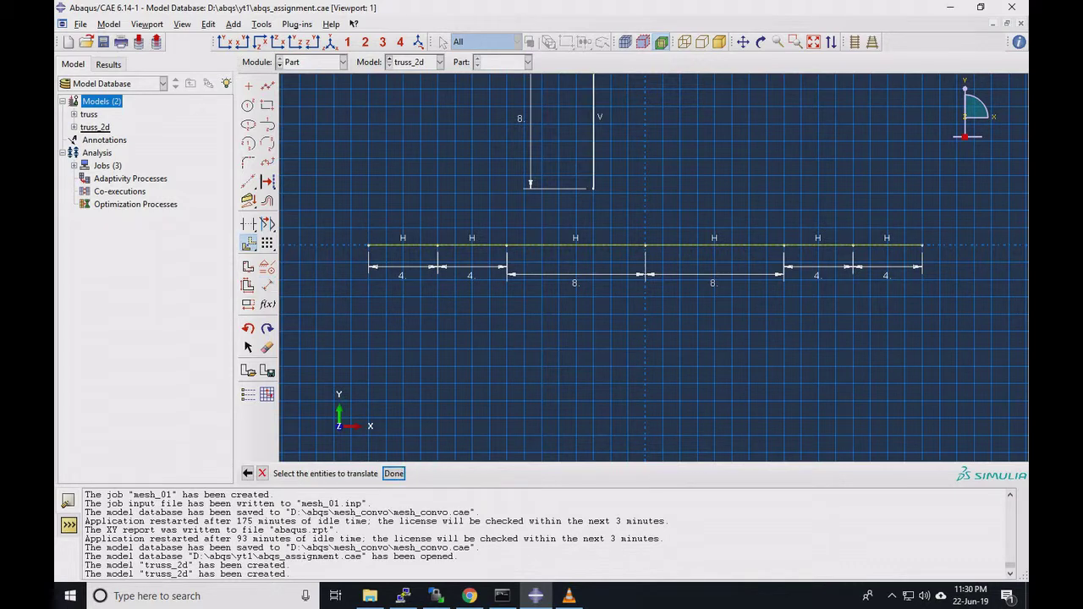
click(593, 136)
click(393, 473)
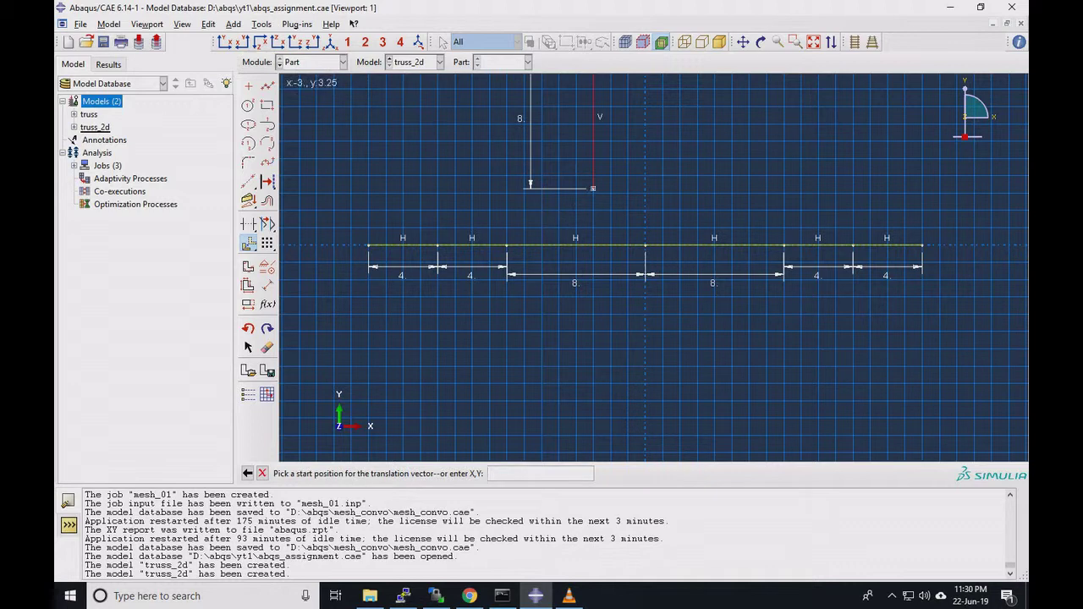
click(593, 189)
click(646, 246)
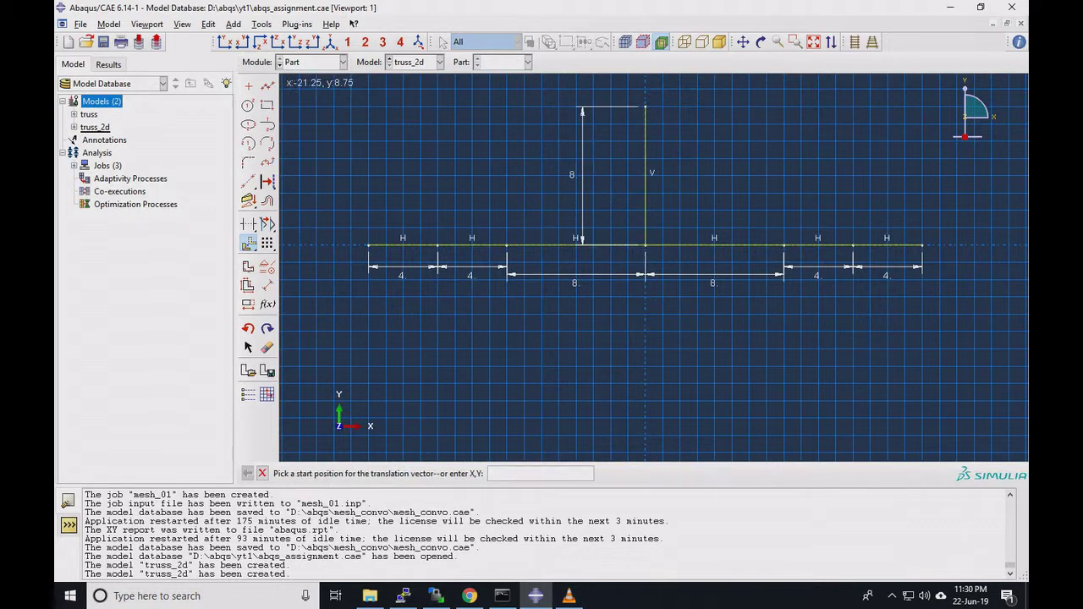
Draw the two sloped top chords from the baseline's left end to the top of the central vertical and down to its right end
click(268, 86)
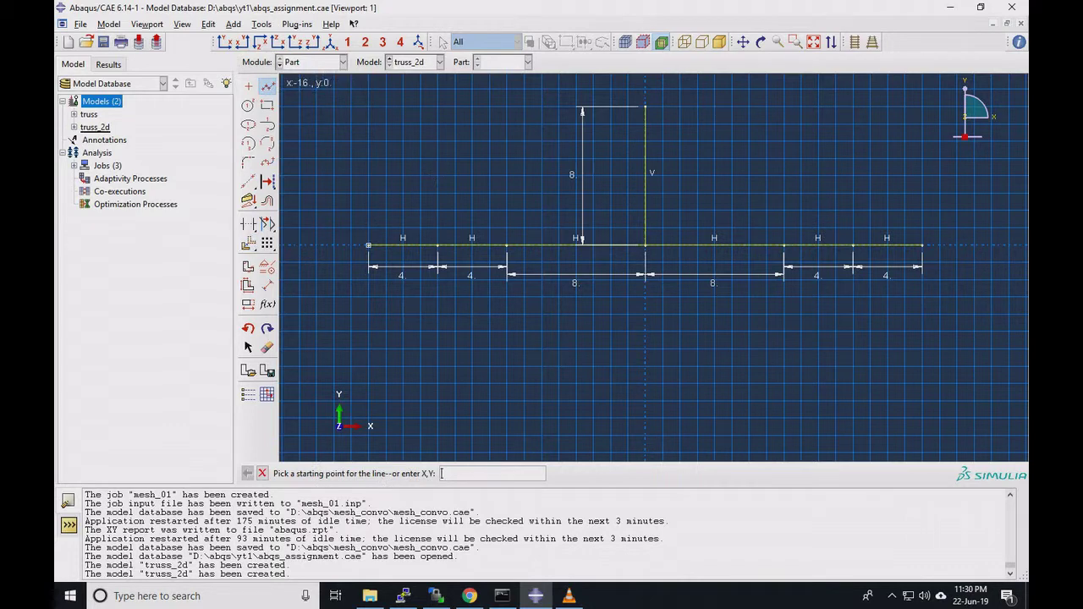
click(368, 246)
click(645, 107)
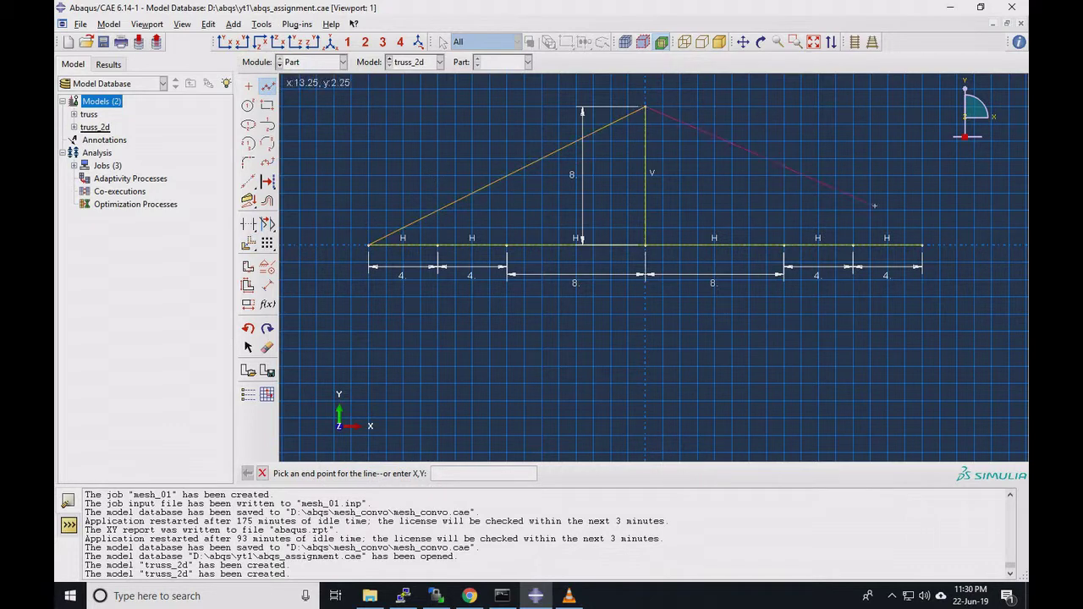
click(922, 246)
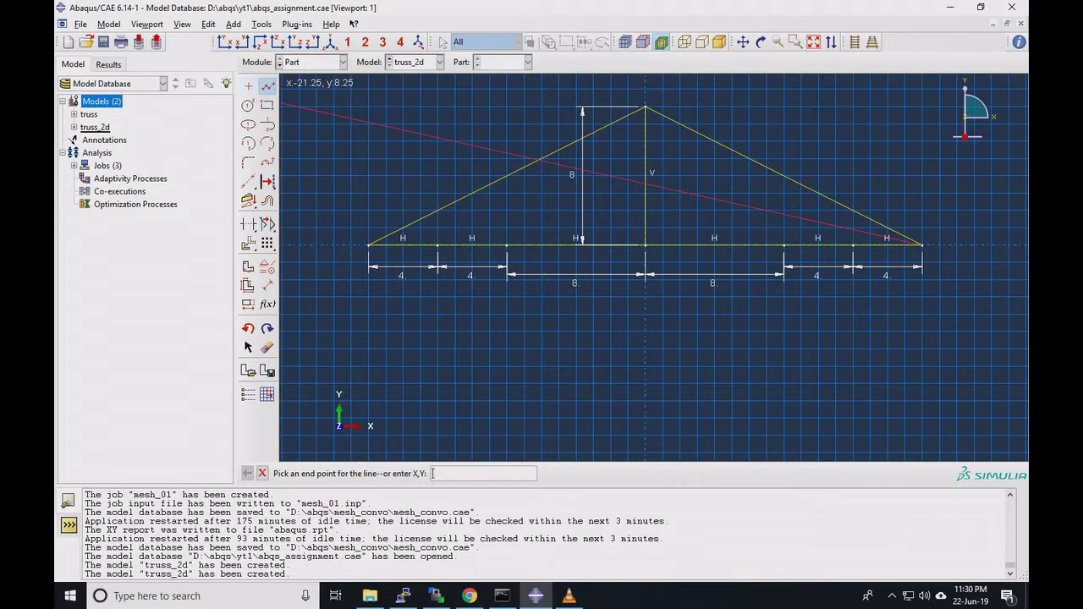
key(Escape)
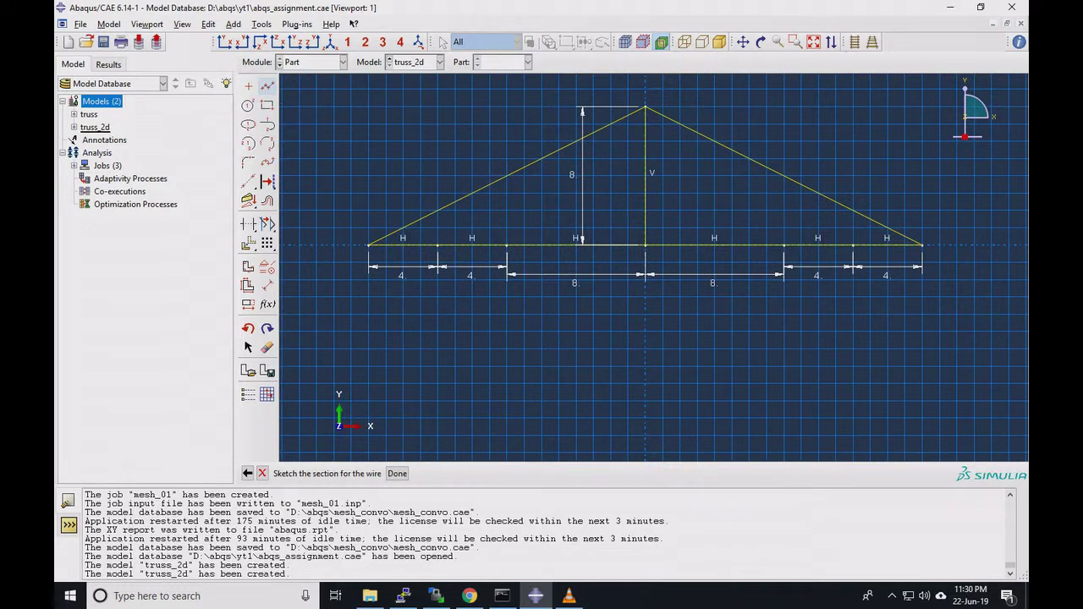
Sketch connected lines from -8,0 up to -8,6.25, across to 10.5,6.25, down to 8,0 and up to 8,6.25
click(267, 86)
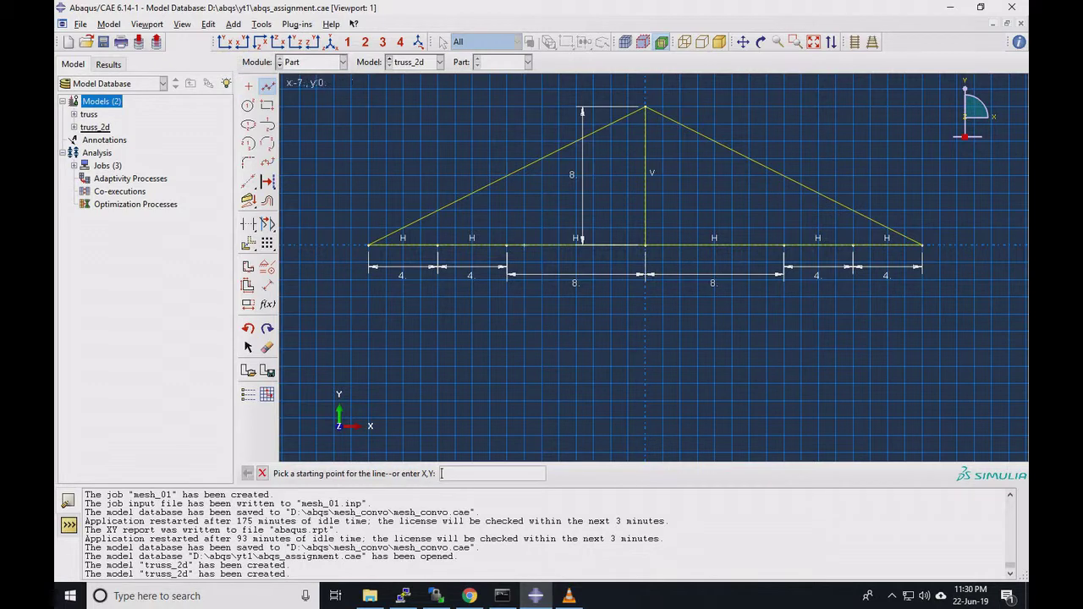
click(506, 245)
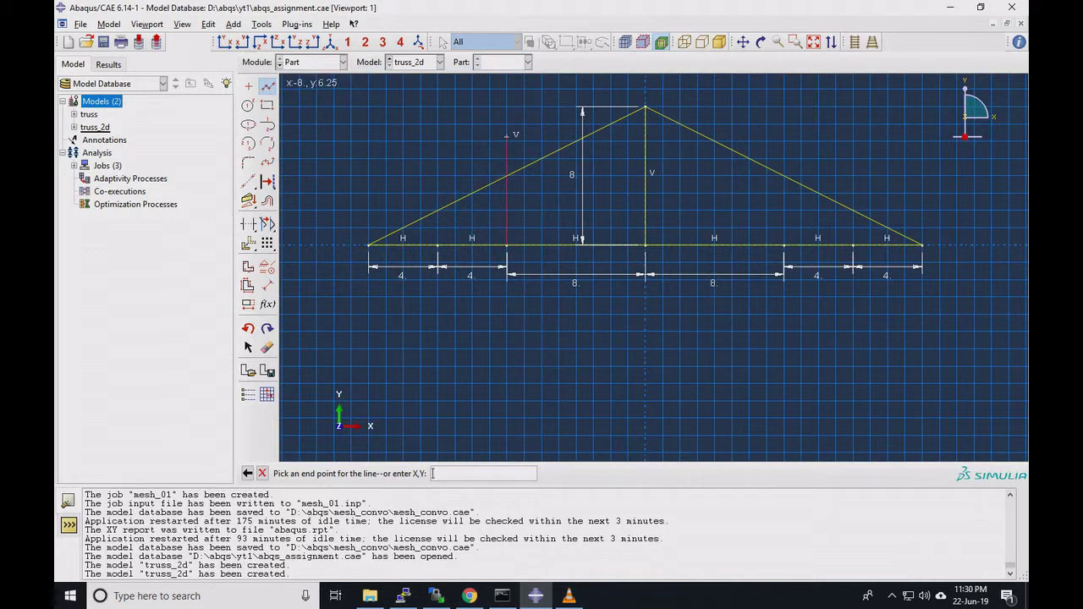
click(506, 136)
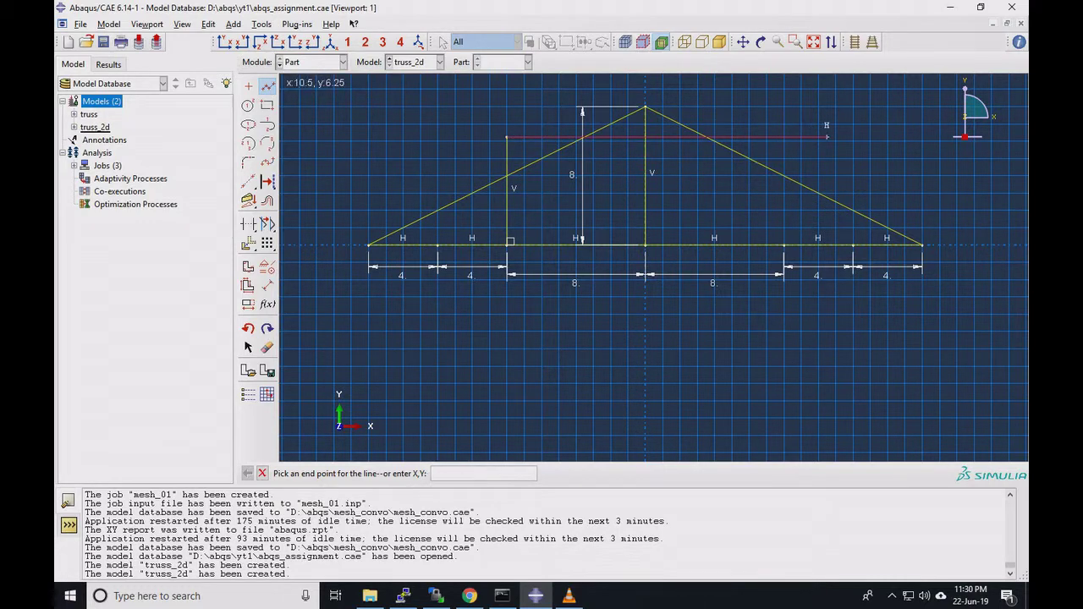
click(826, 137)
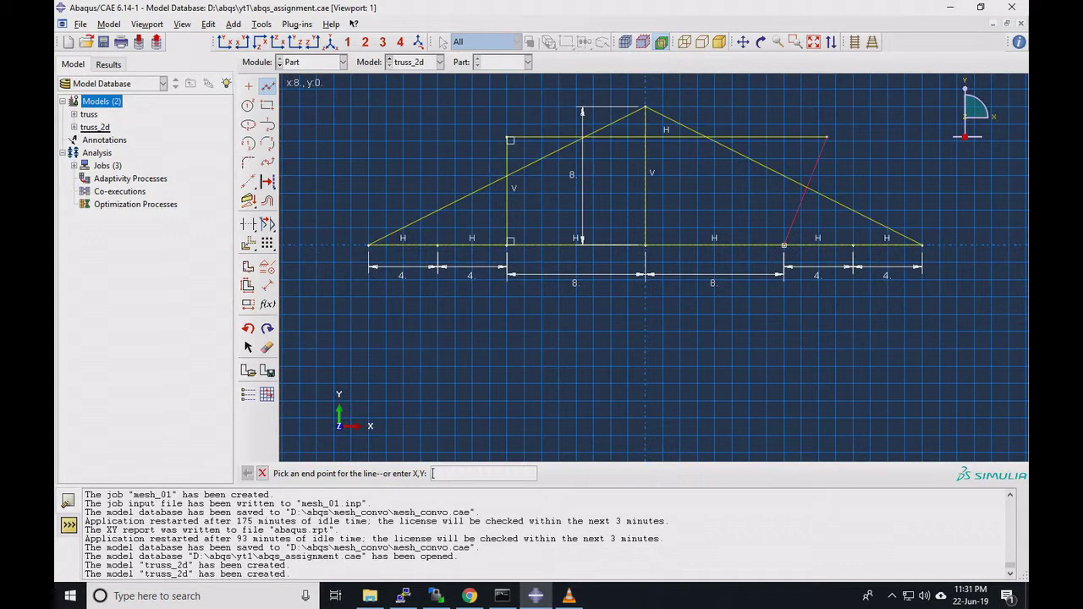
click(783, 246)
click(784, 137)
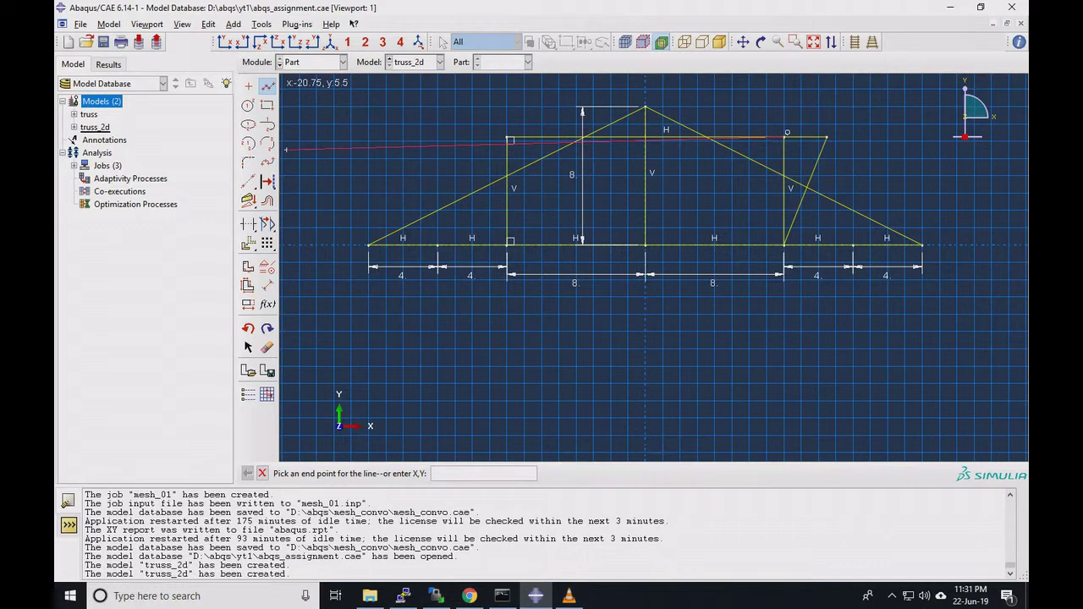
click(268, 86)
Trim away every segment of the horizontal line that crosses the sloped chords
click(248, 223)
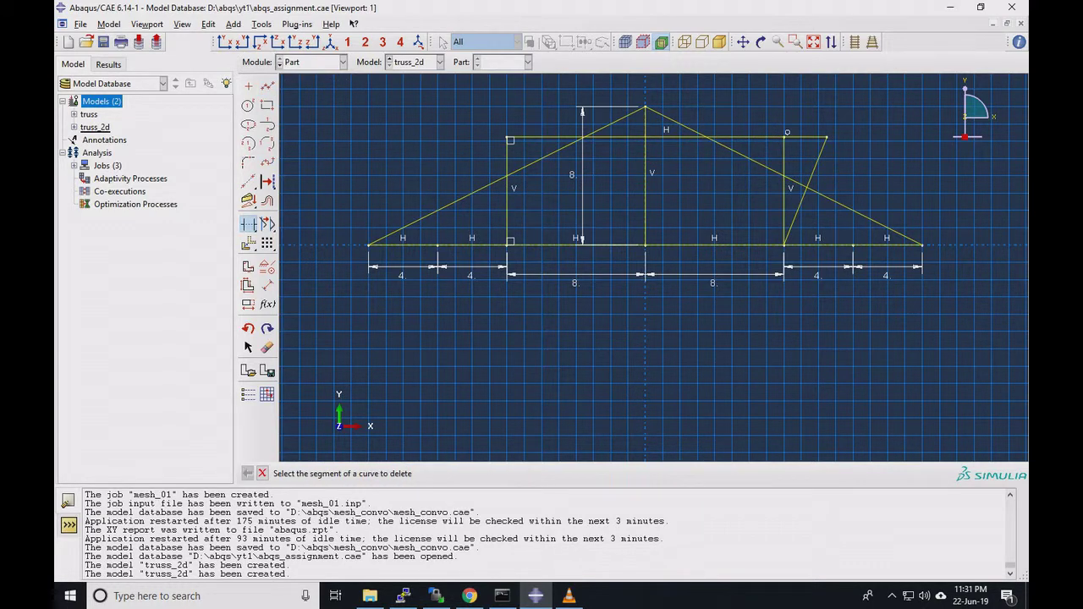
click(546, 136)
click(616, 136)
click(675, 136)
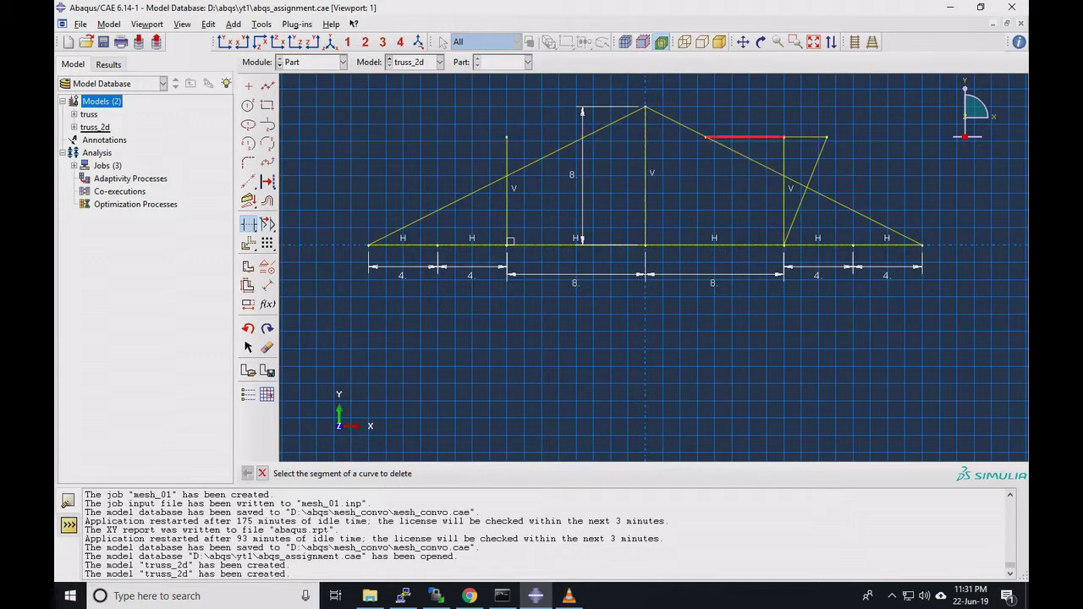
click(745, 136)
click(806, 136)
Trim away the slanted line and the parts of both side verticals that extend above the sloped chords
click(819, 157)
click(785, 156)
click(795, 217)
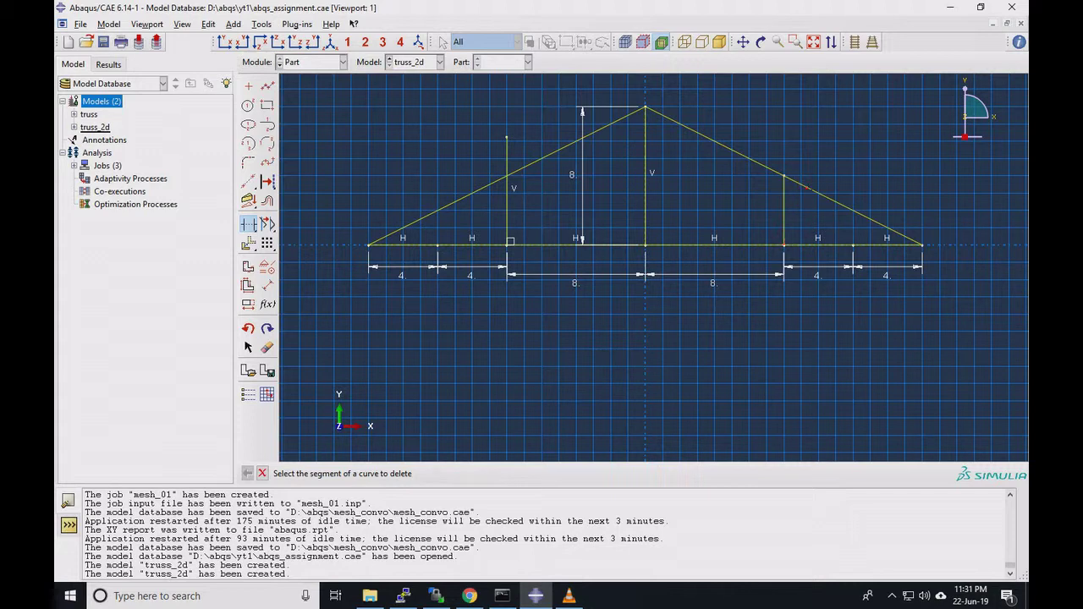
click(507, 157)
Draw connected diagonals from -8,4 on the left sloped chord down to the central vertical's base and up to 8,4 on the right chord
click(268, 86)
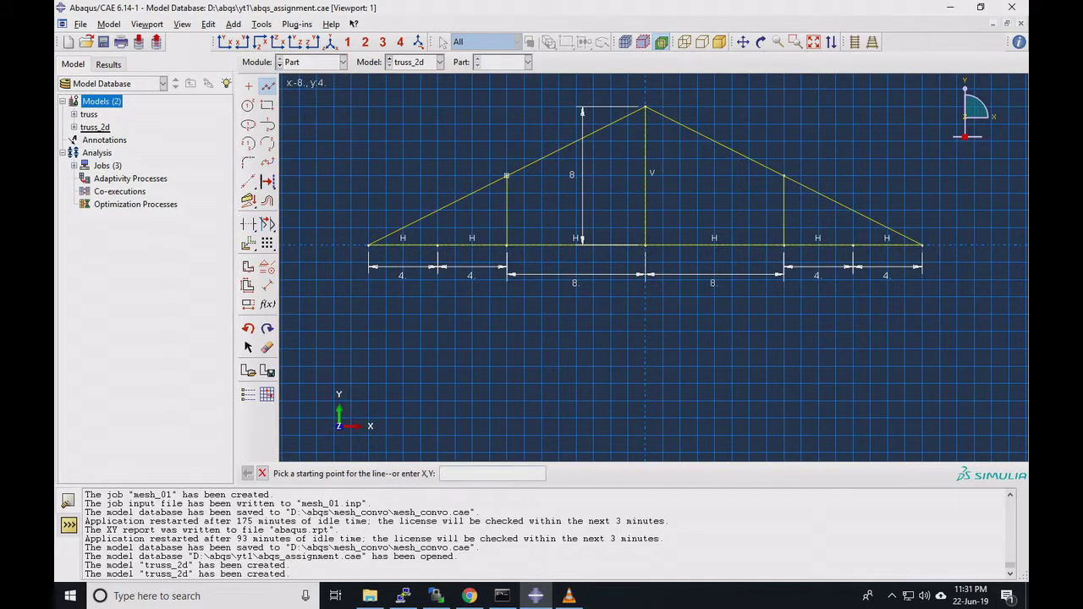
click(506, 176)
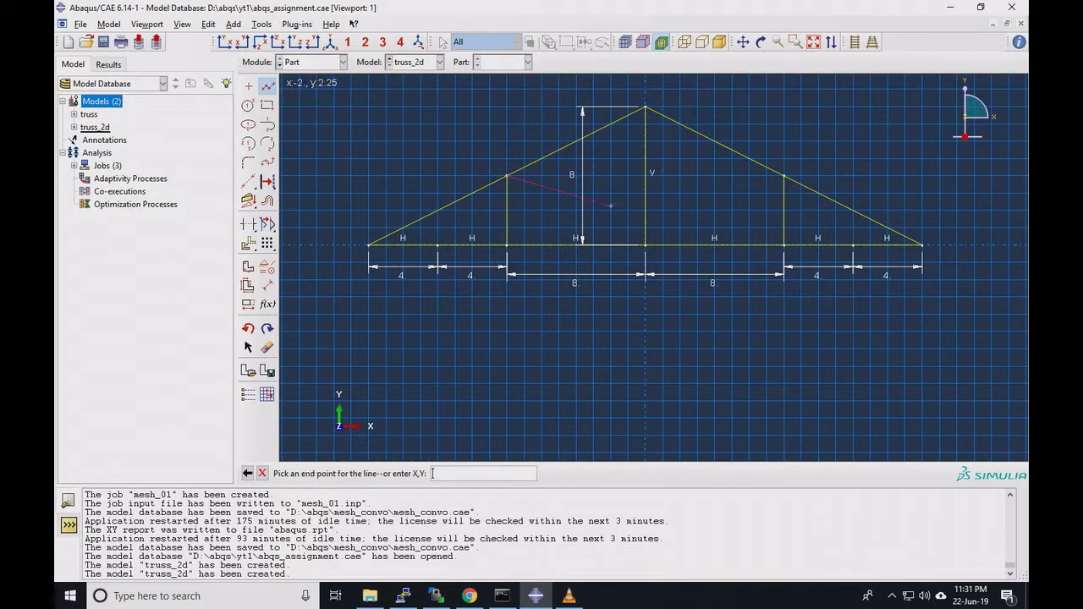
click(646, 245)
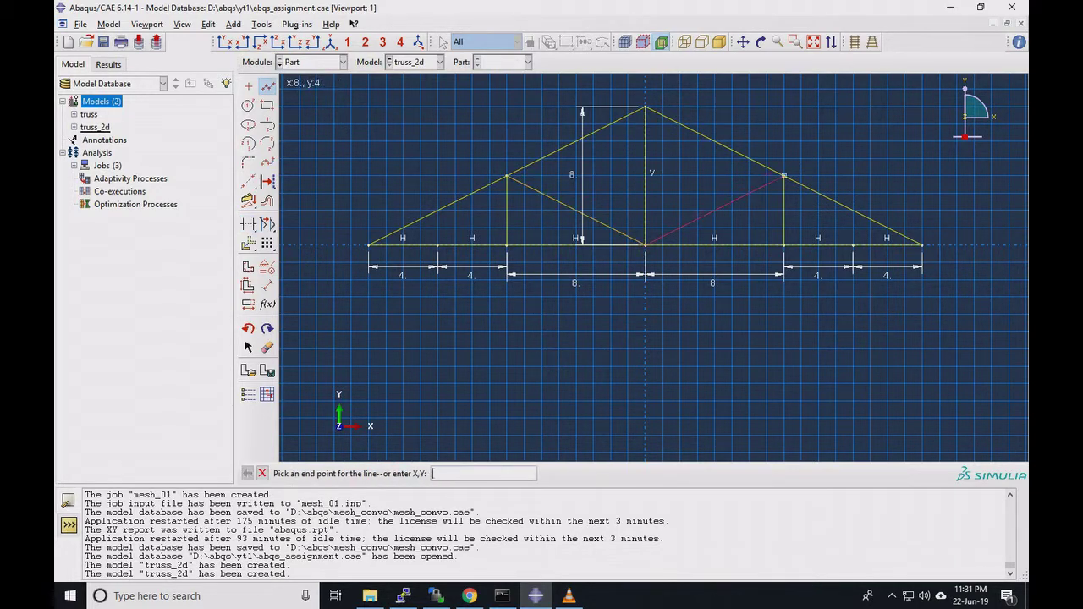
click(785, 176)
key(Escape)
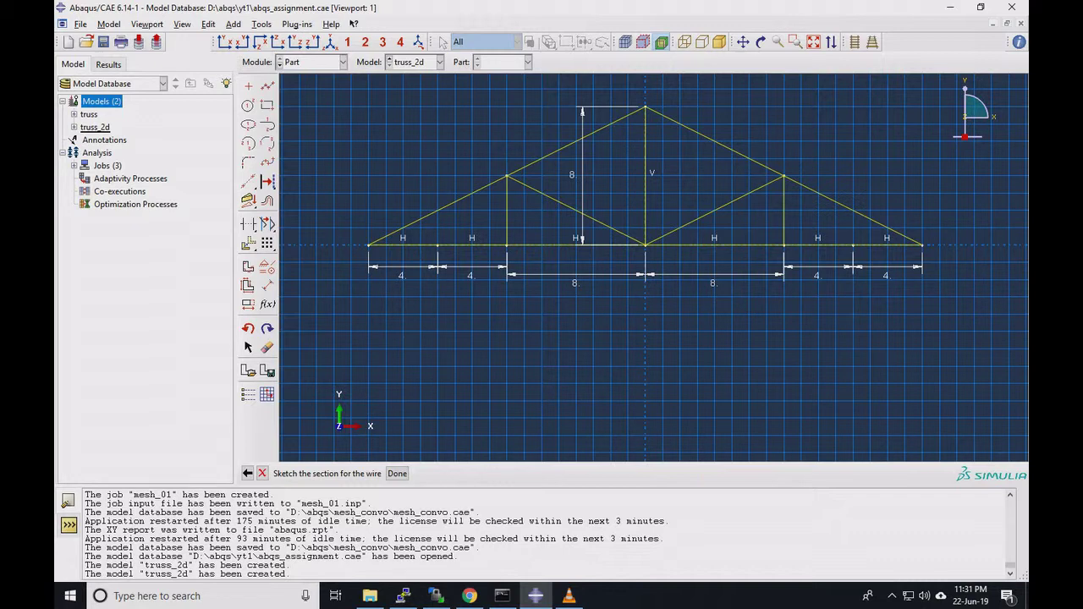
Draw short outer verticals from the bottom-chord nodes 4 units inside each end up to the sloped chords
click(267, 86)
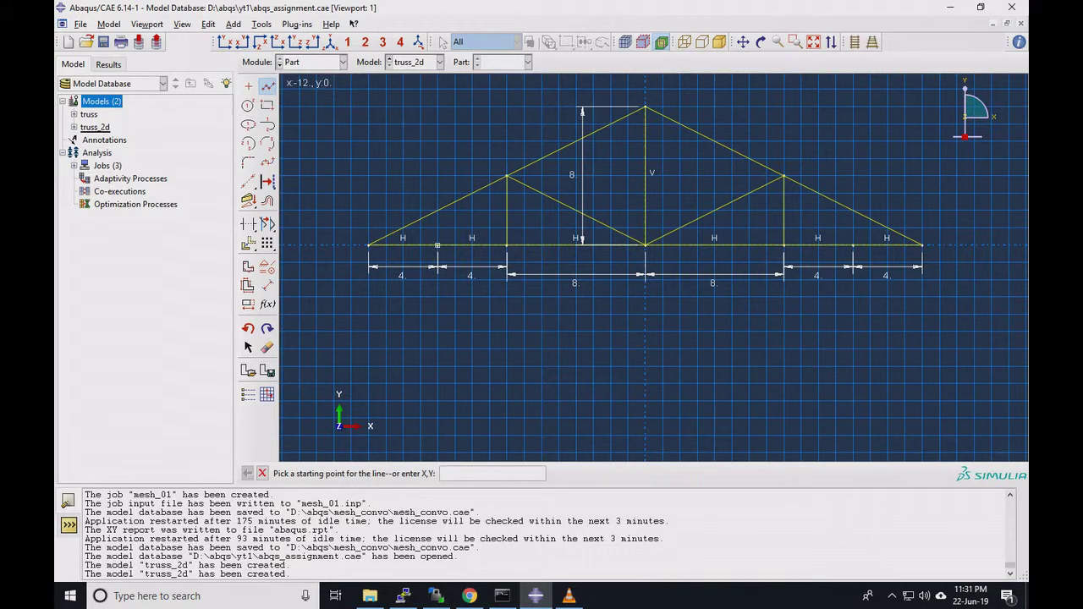
click(438, 245)
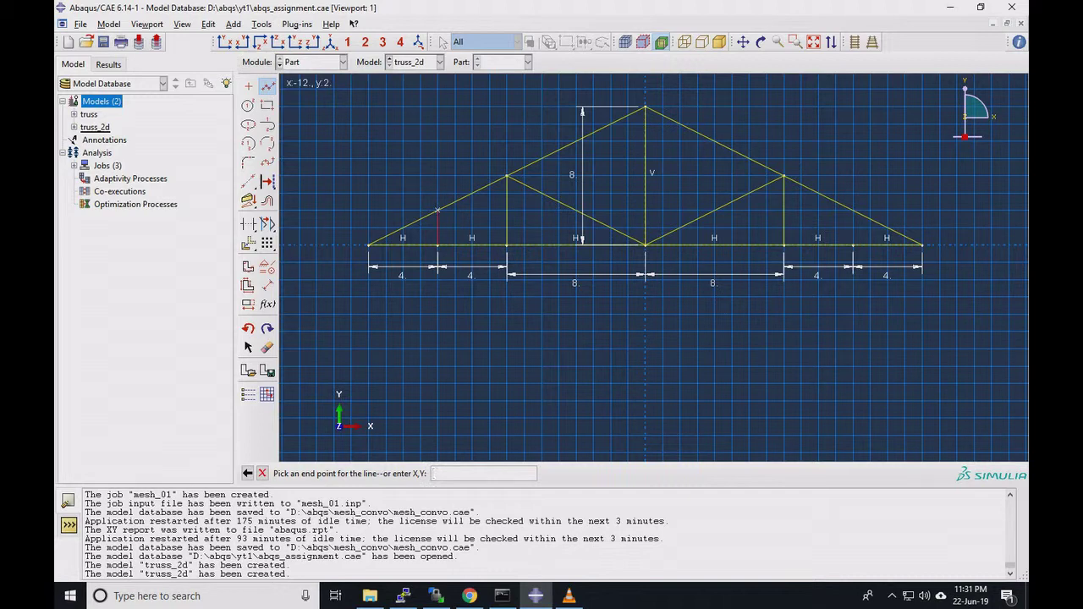
click(437, 210)
click(267, 87)
click(267, 86)
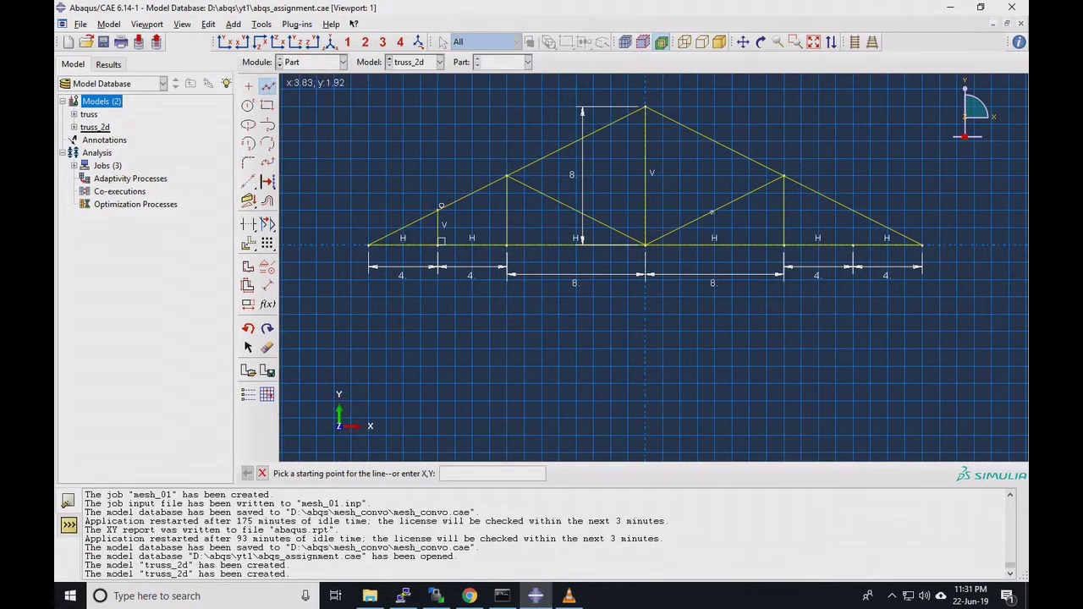
click(853, 246)
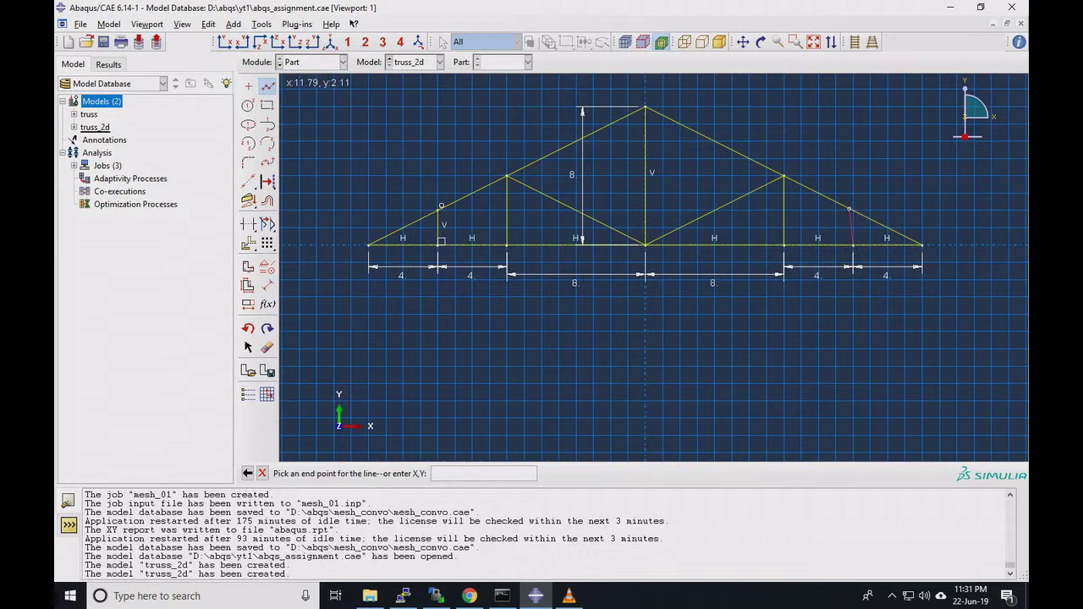
click(853, 210)
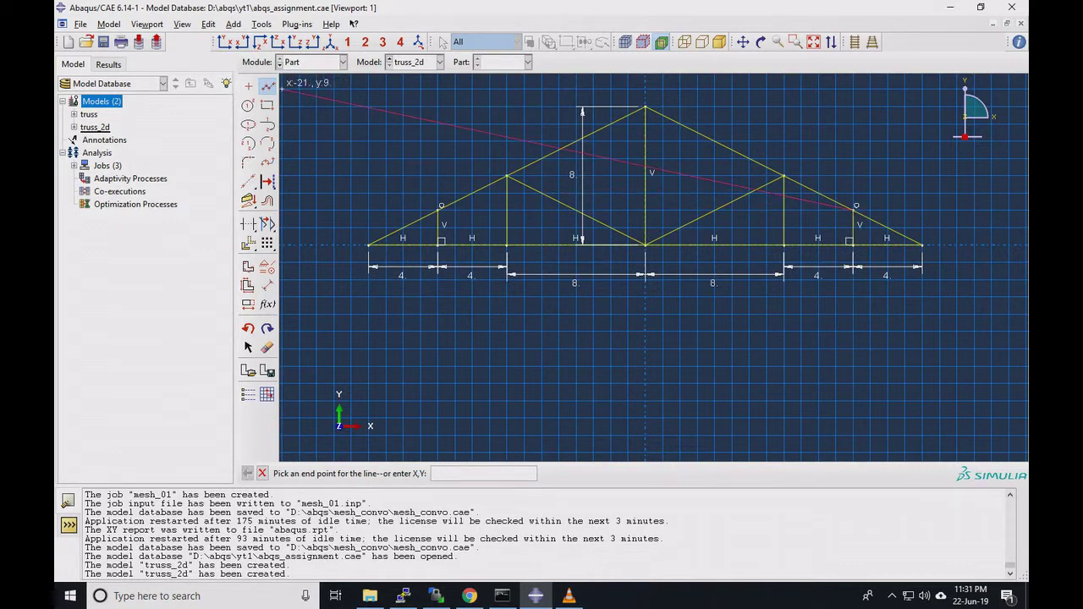
click(268, 85)
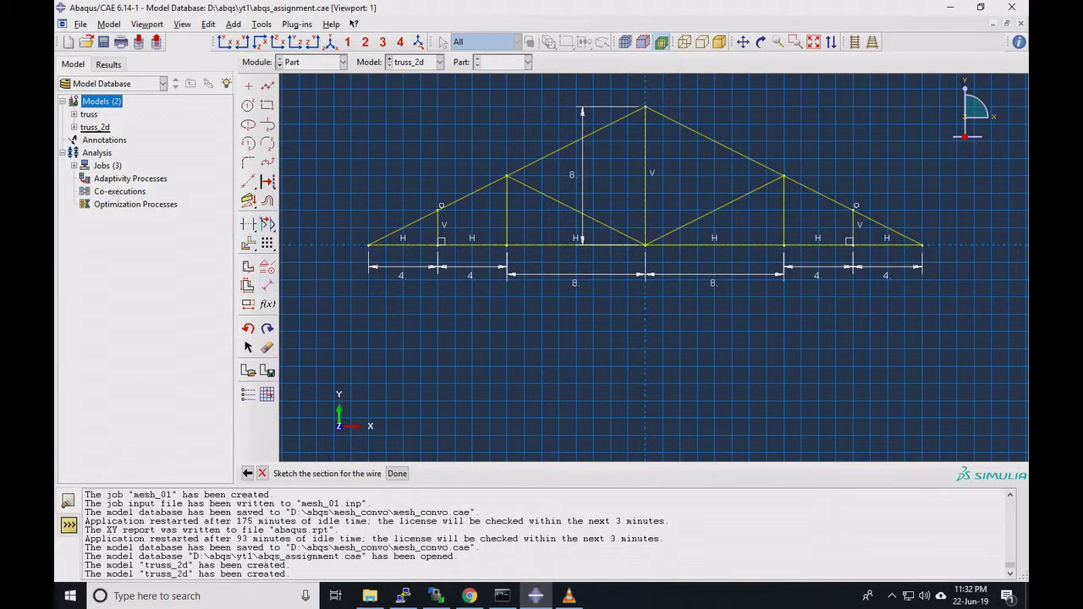
Draw the two outer diagonals from the tops of the short verticals down to the bases of the side verticals at -8,0 and 8,0
click(267, 86)
click(441, 206)
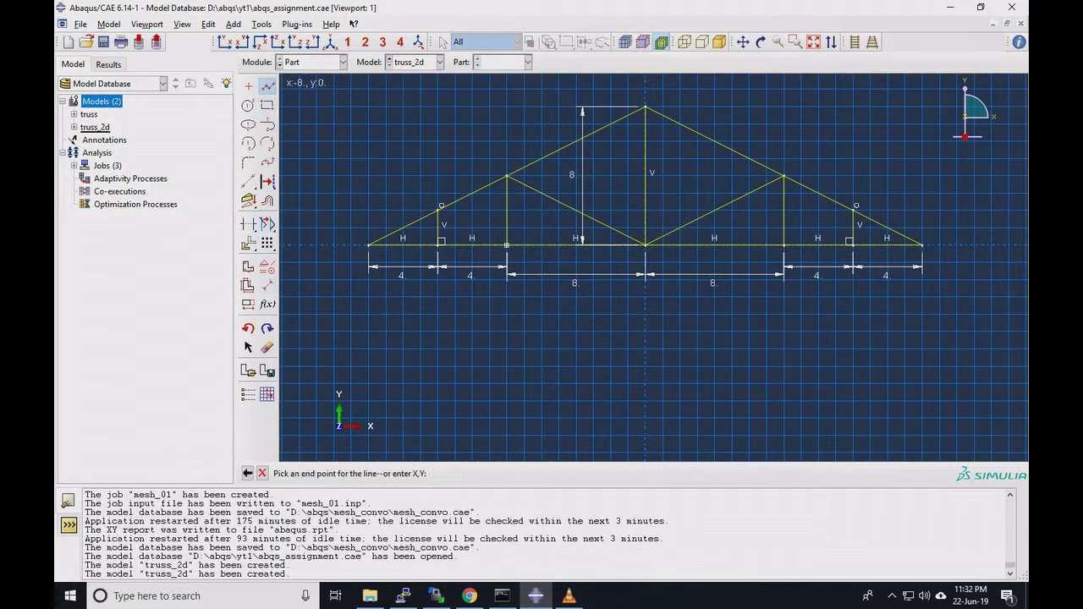
click(268, 85)
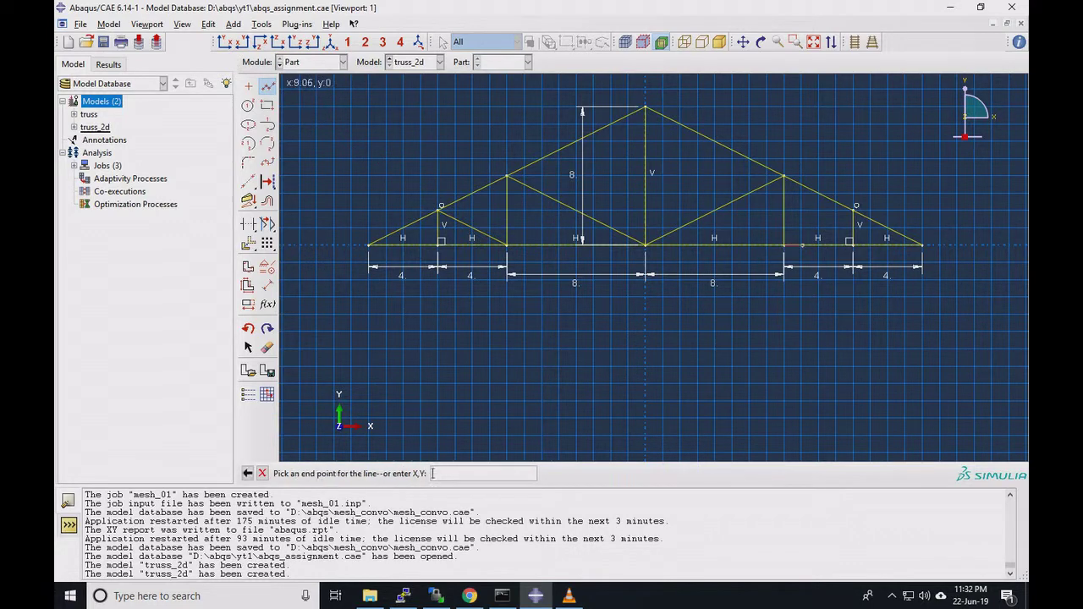
click(856, 205)
key(Escape)
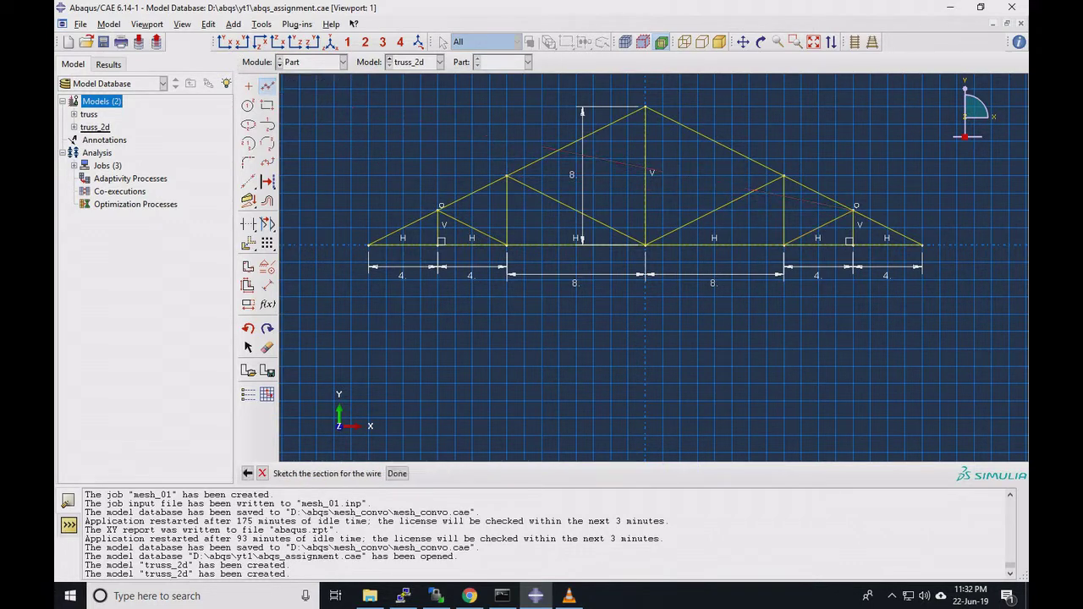
Trim away both short outer verticals and finish the wire sketch to build the truss part
click(248, 223)
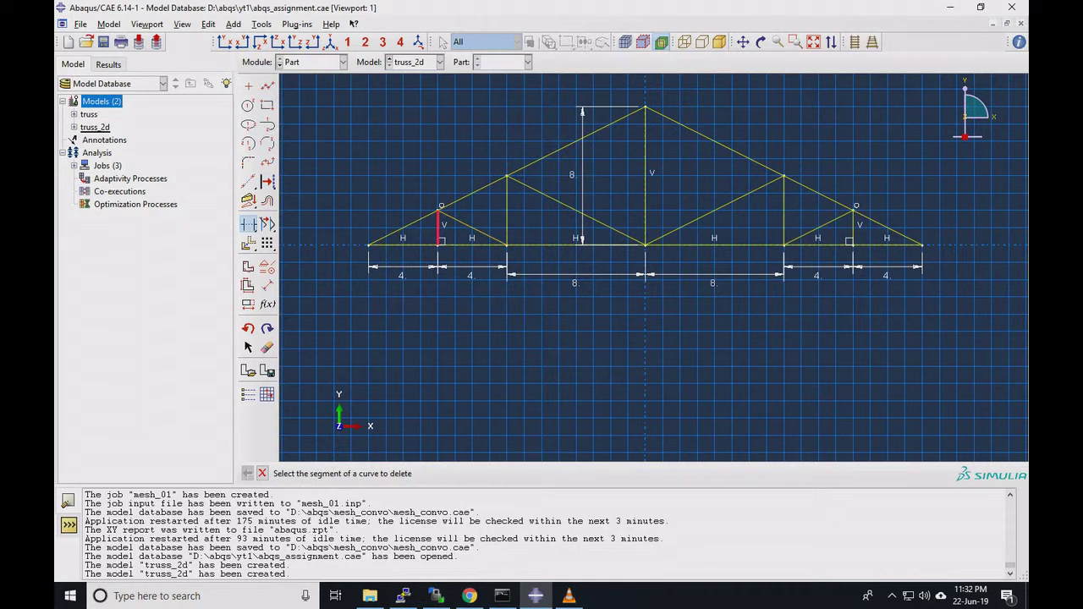
click(439, 227)
click(853, 227)
click(262, 473)
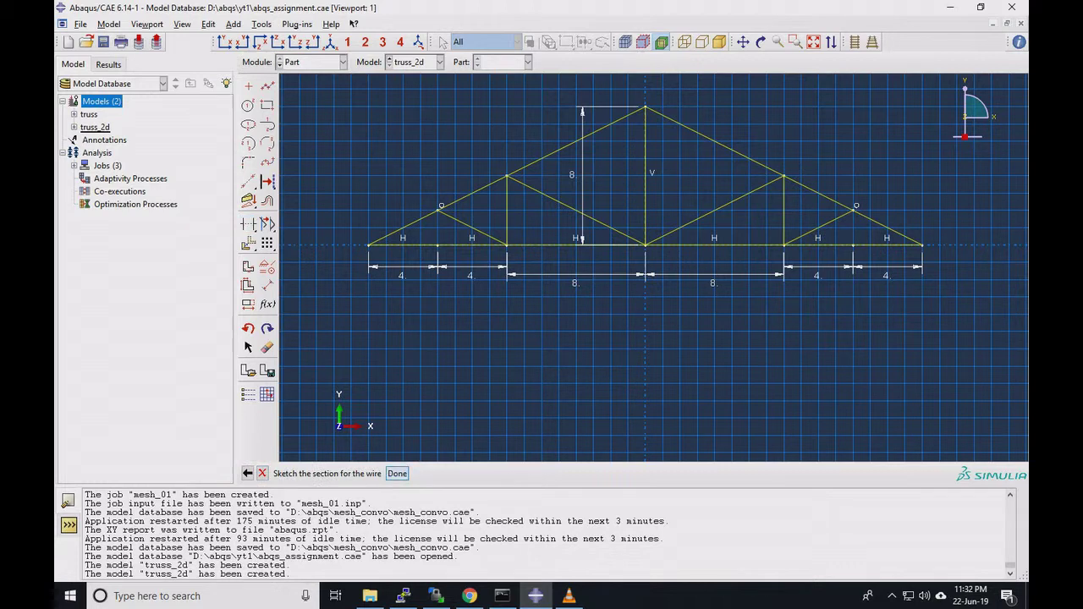
key(Return)
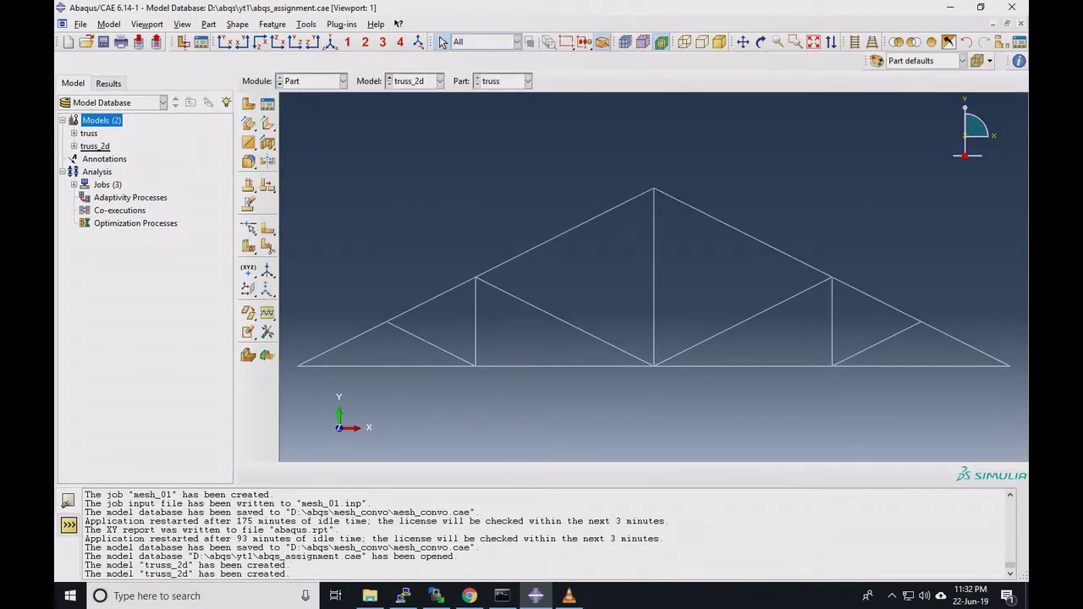
Switch the current model to truss and return to truss_2d
click(439, 80)
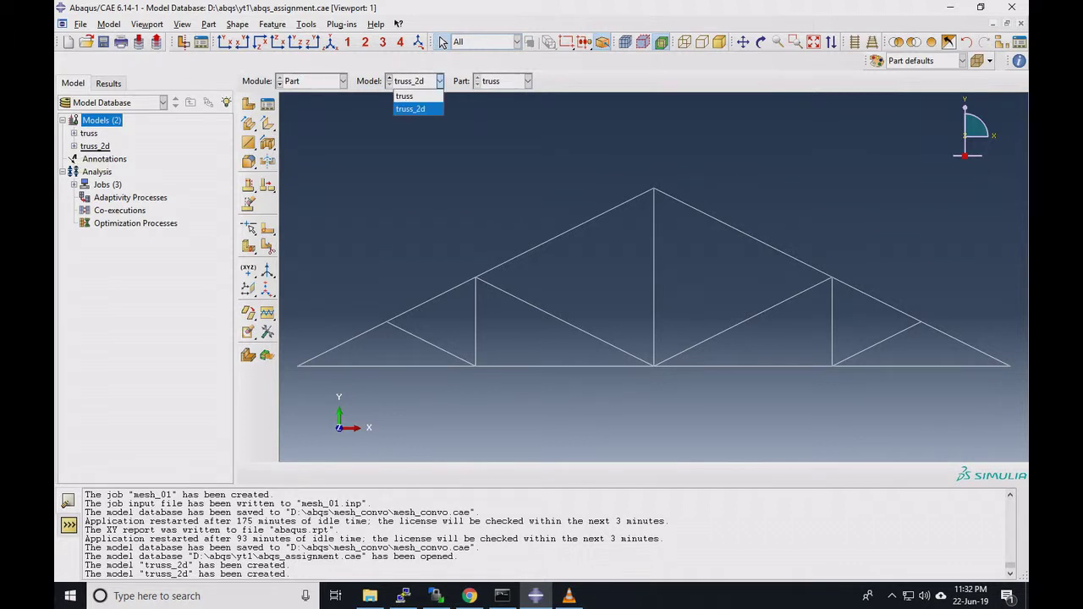
key(Up)
key(Return)
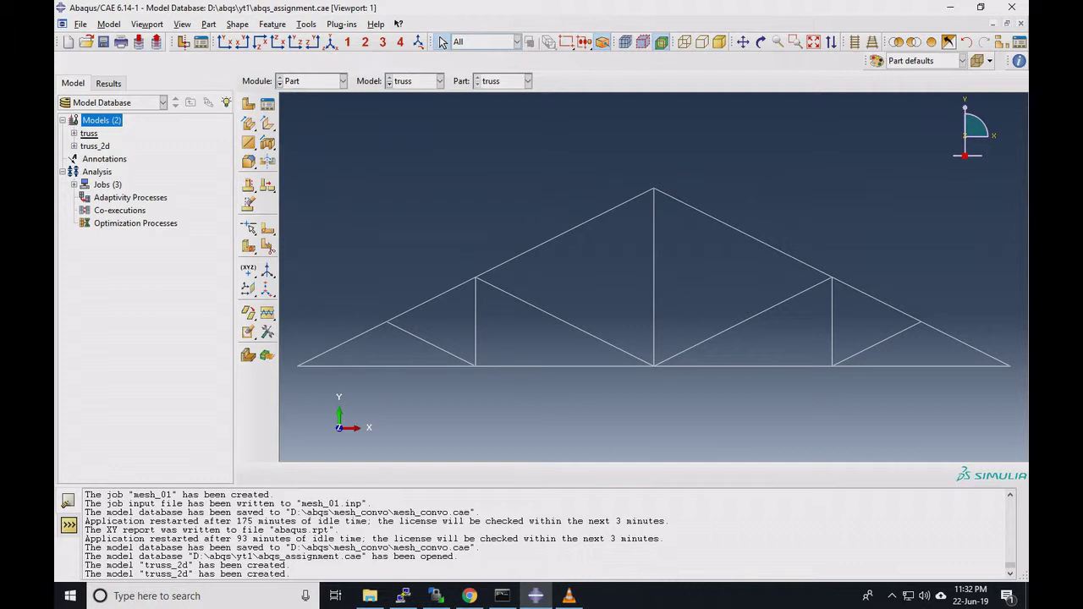
click(440, 80)
click(410, 109)
Switch to the Property module and start a new material named steel
click(311, 80)
click(302, 108)
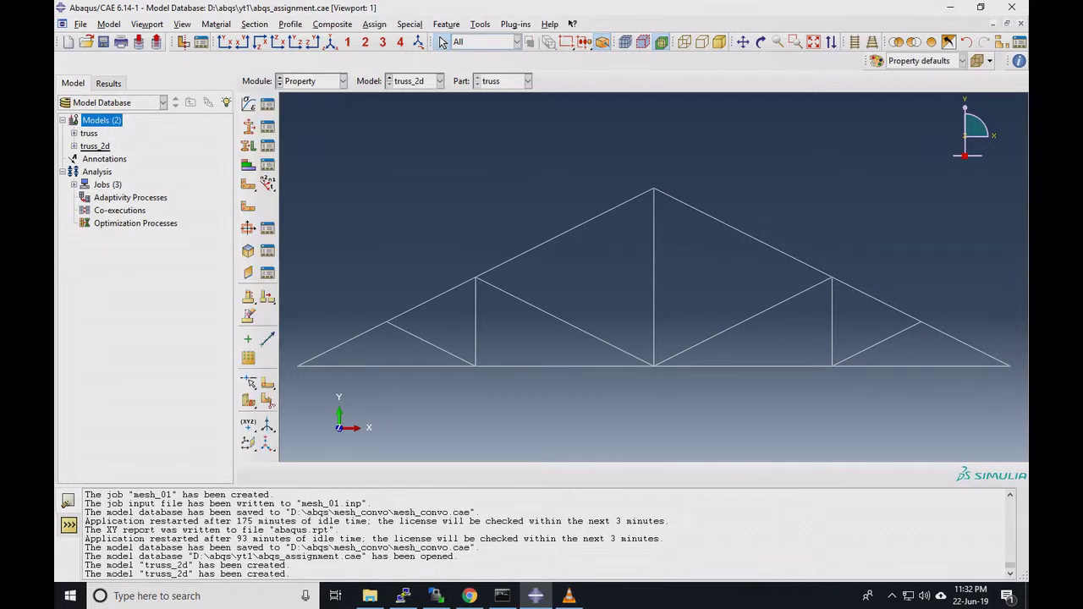
key(alt+t)
key(m)
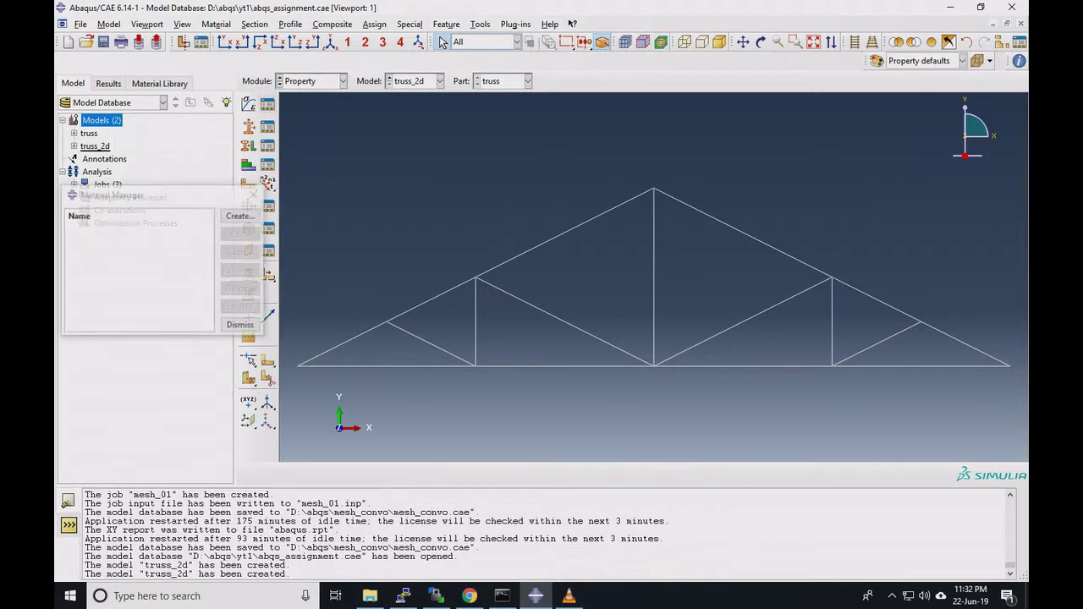
key(Return)
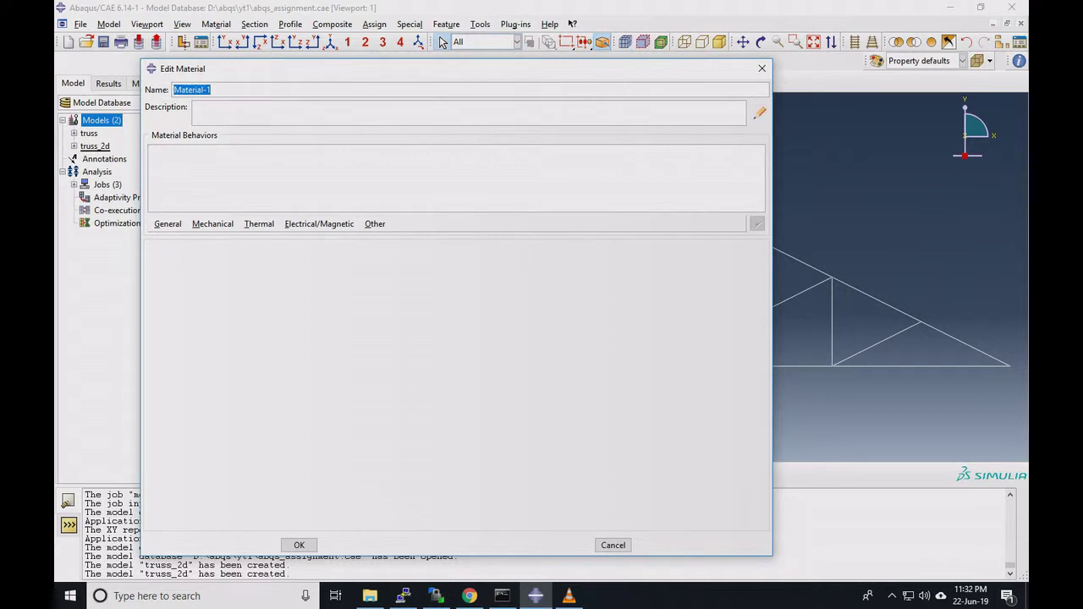
text(stell)
key(BackSpace)
key(BackSpace)
text(el)
Add Density and isotropic Elastic behaviors to the steel material, with Young's modulus 210e9 and Poisson's ratio 0.3
click(168, 223)
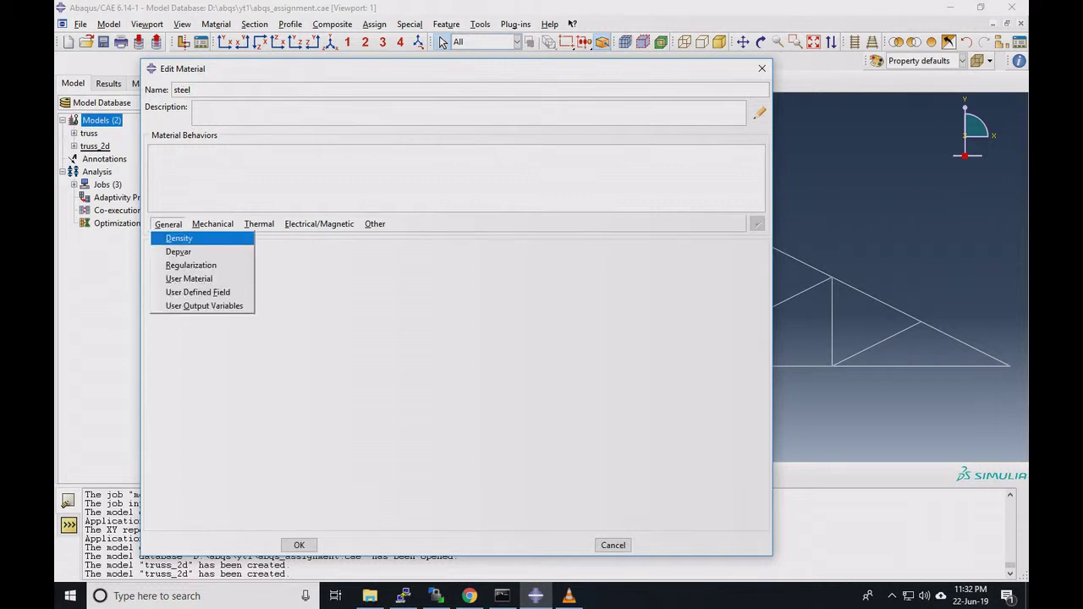
click(169, 236)
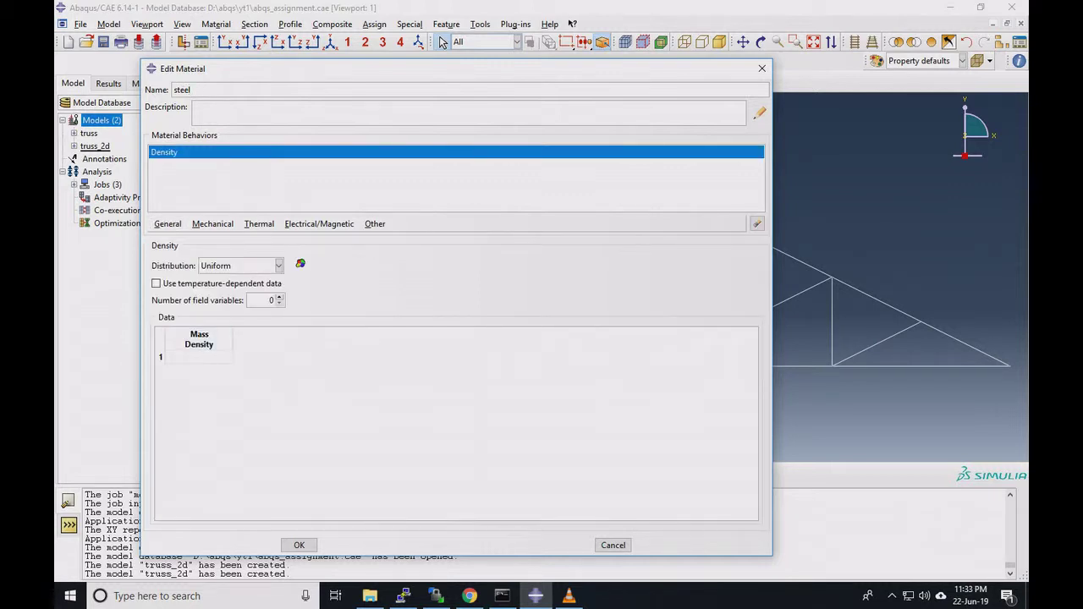
click(213, 223)
mouse_move(219, 238)
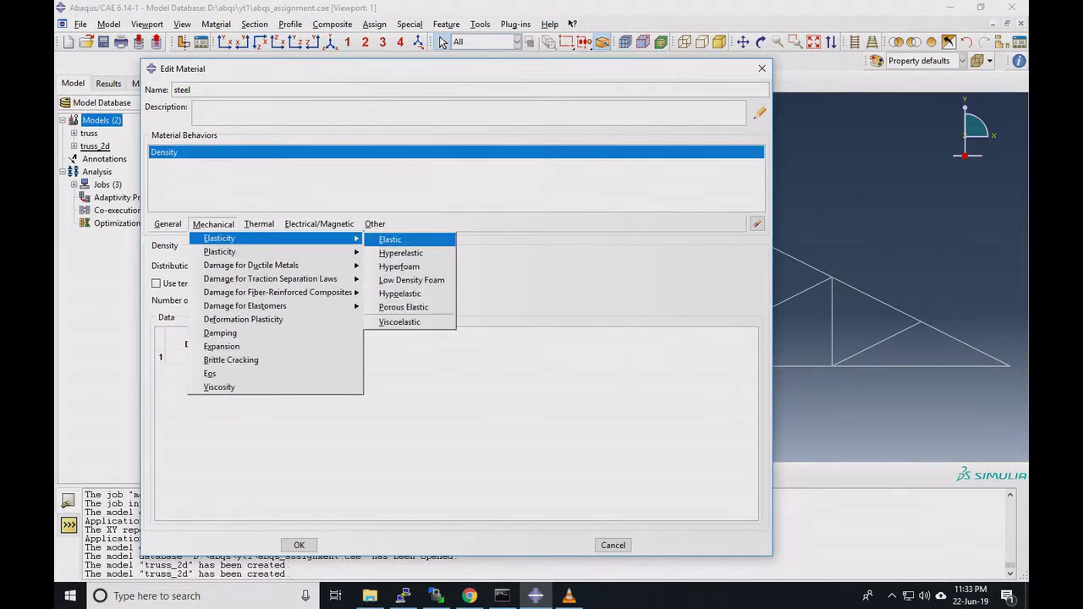
click(390, 239)
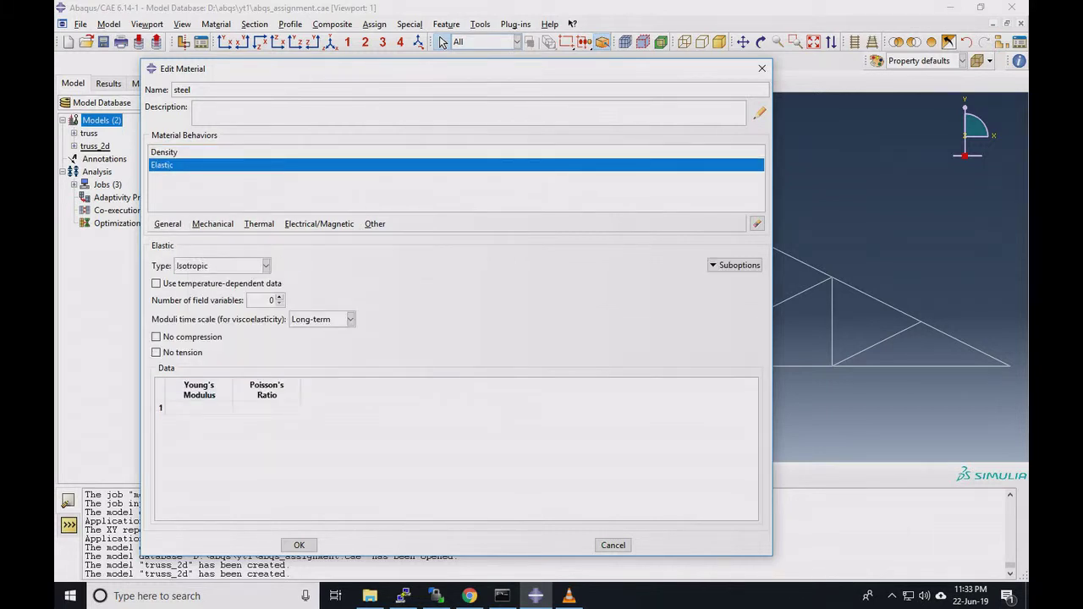
click(198, 407)
text(210e9)
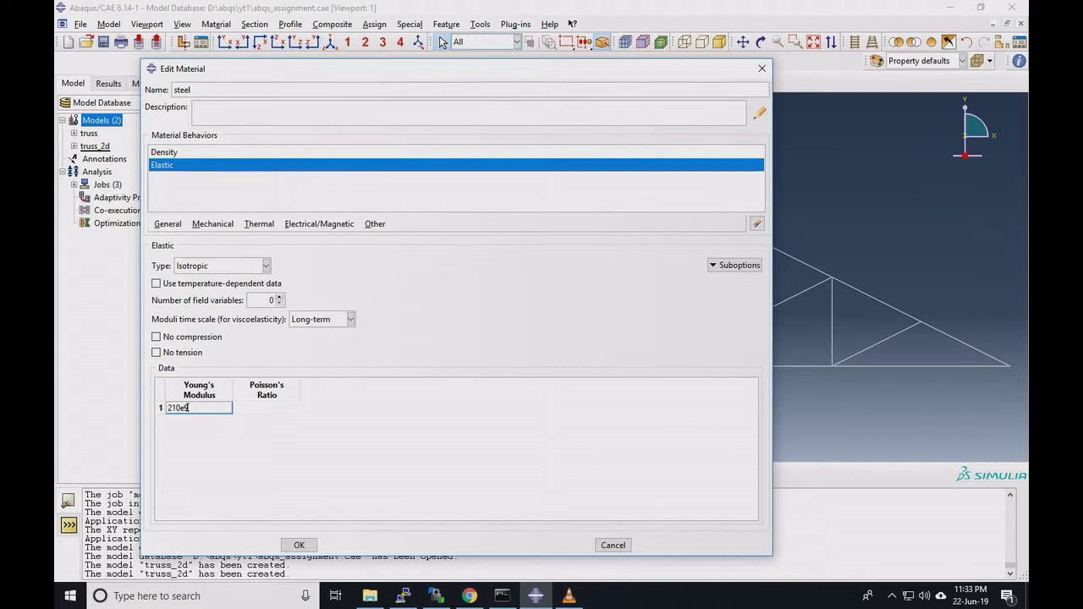
click(235, 407)
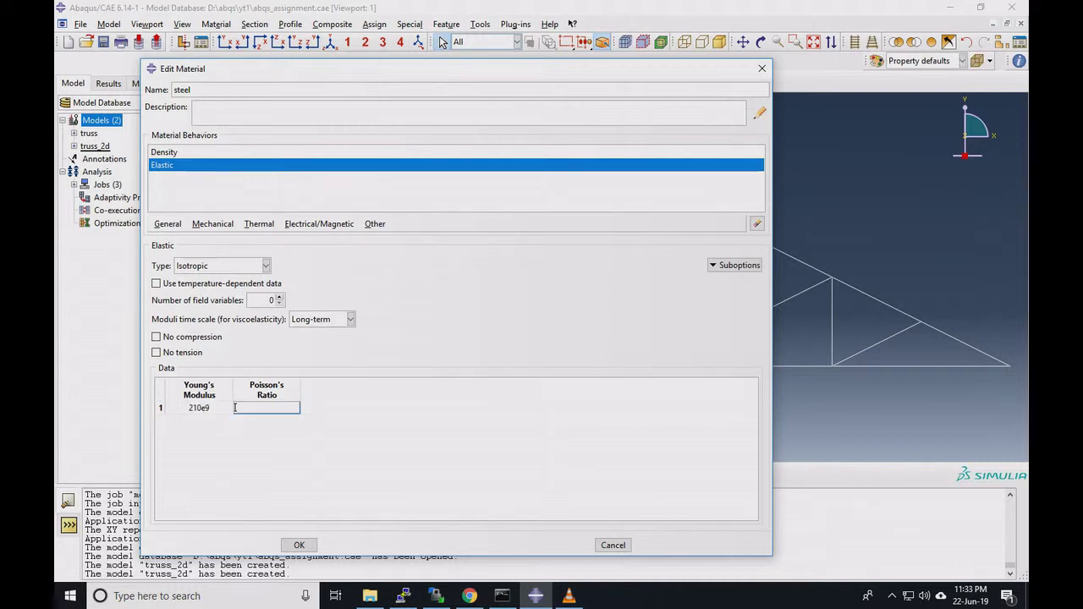
text(0.3)
key(Return)
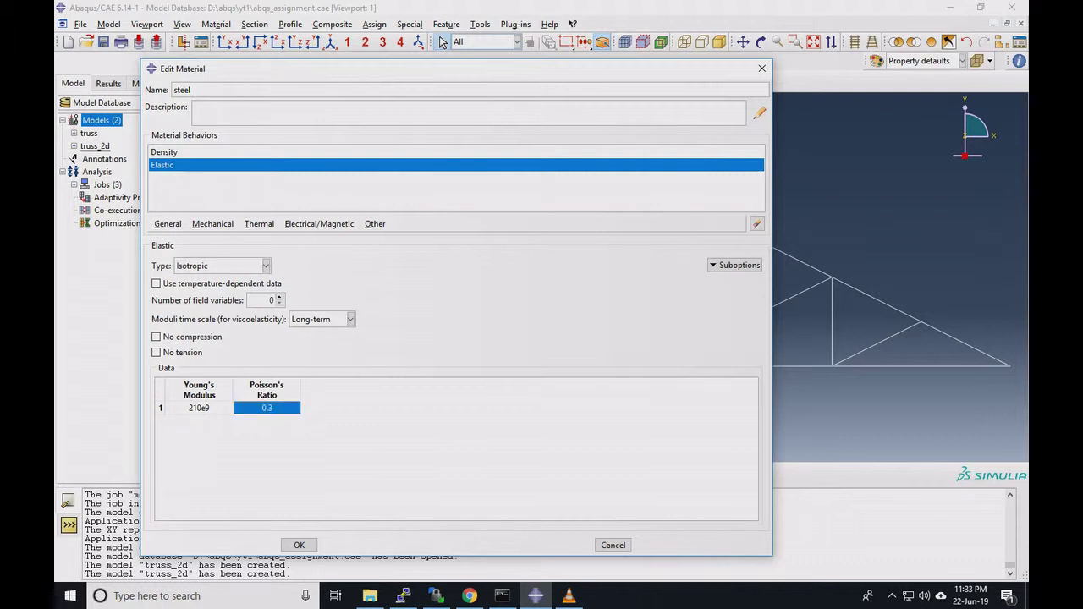
Remove the Density behavior from the steel material, save the material and close the material list
click(164, 152)
click(757, 223)
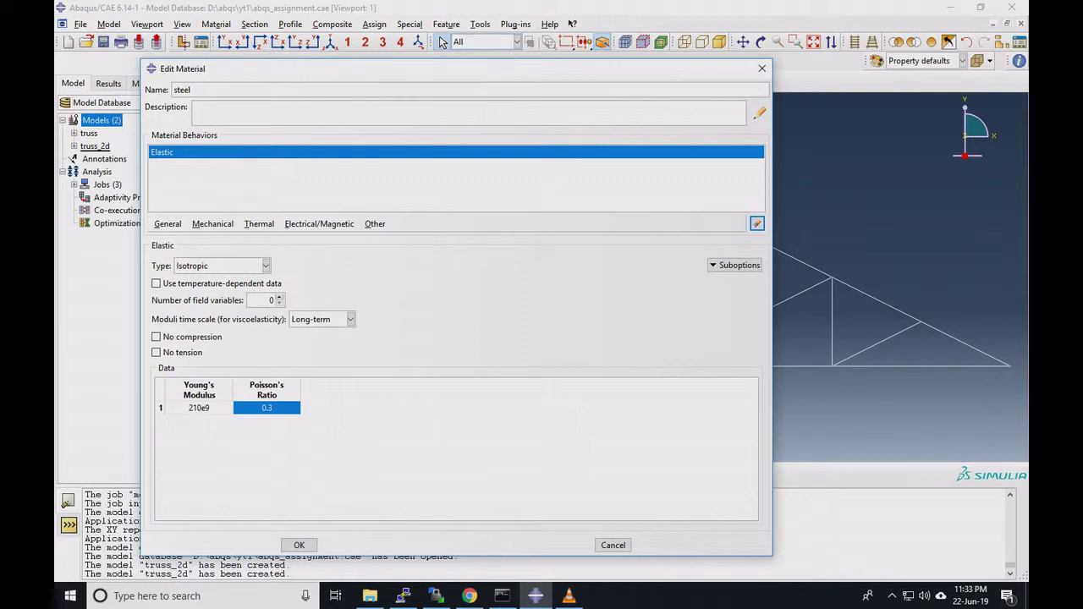
click(299, 545)
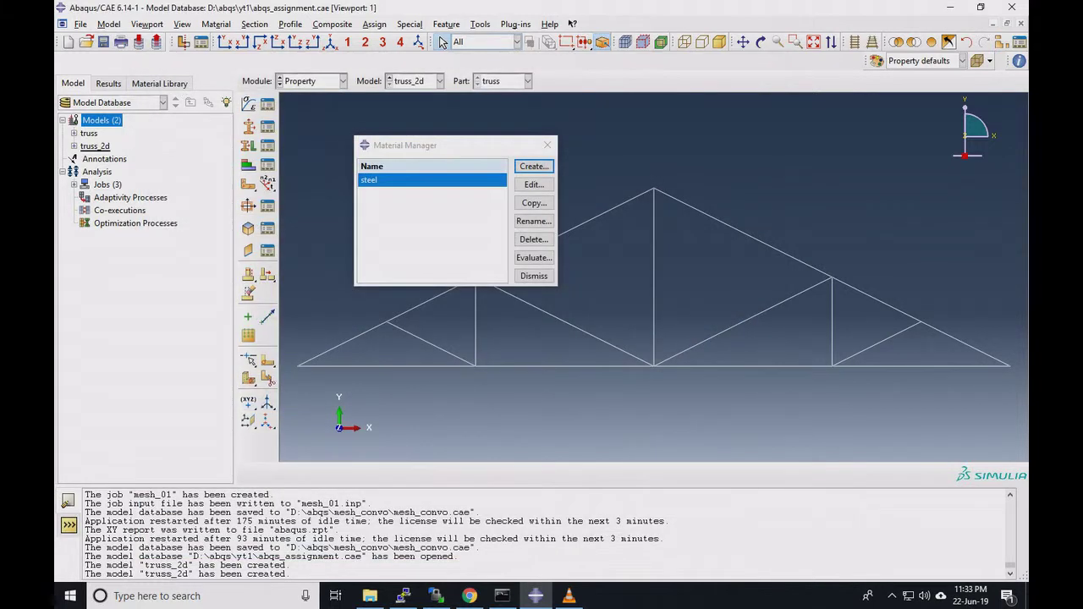
click(534, 276)
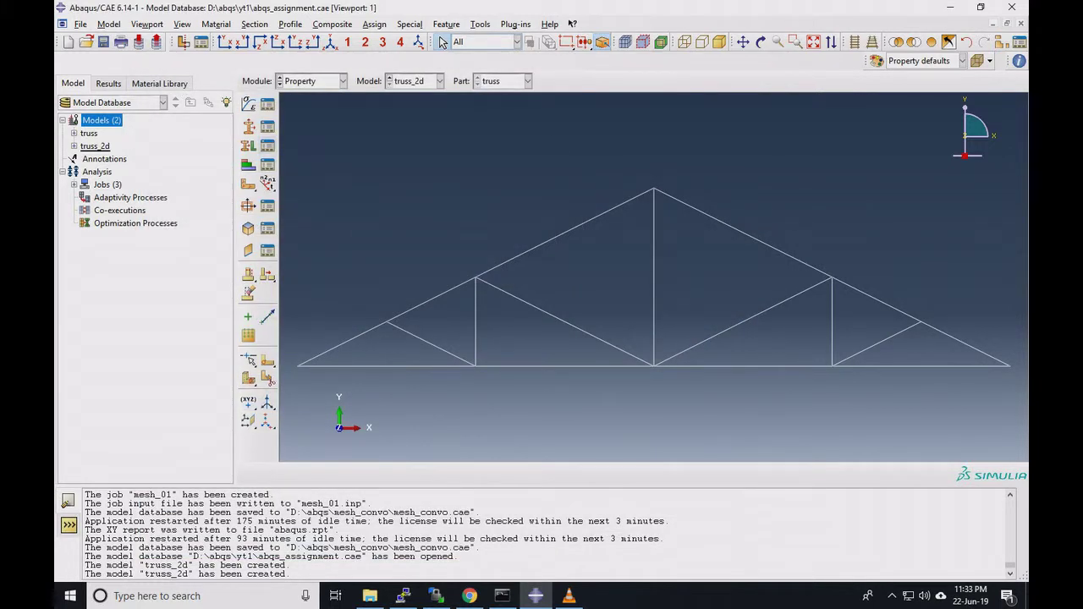
Create a Truss section in the Beam category with steel as its material and a cross-sectional area of 0.05
click(268, 126)
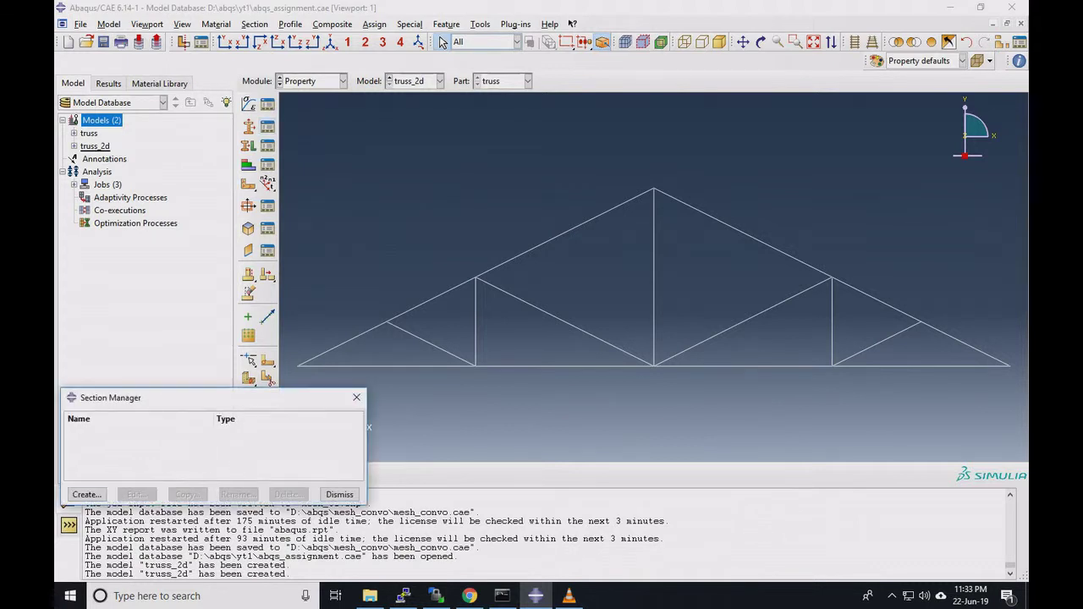
click(86, 494)
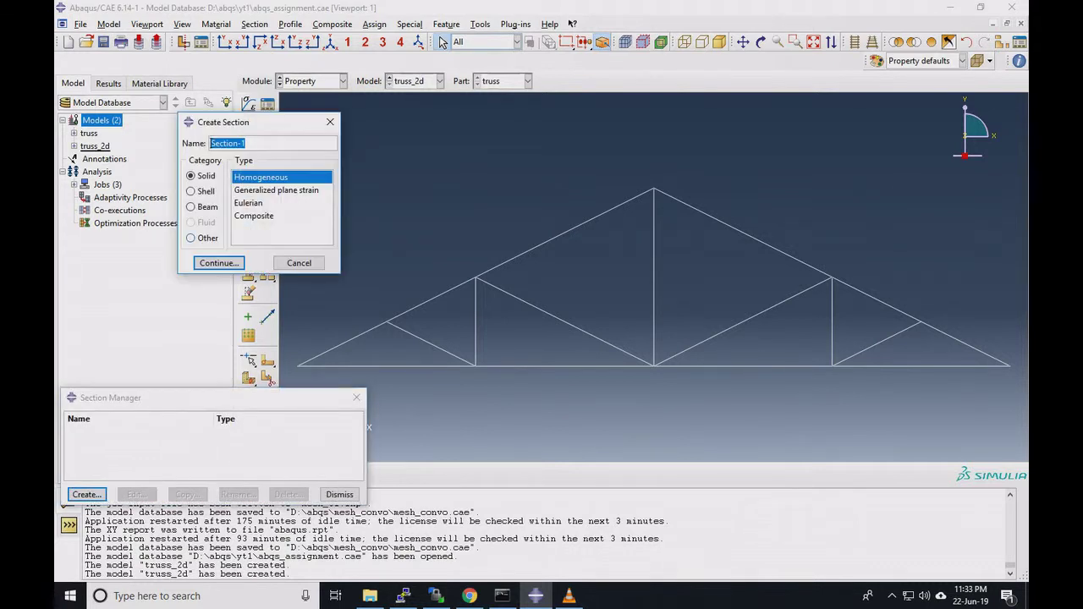
click(191, 238)
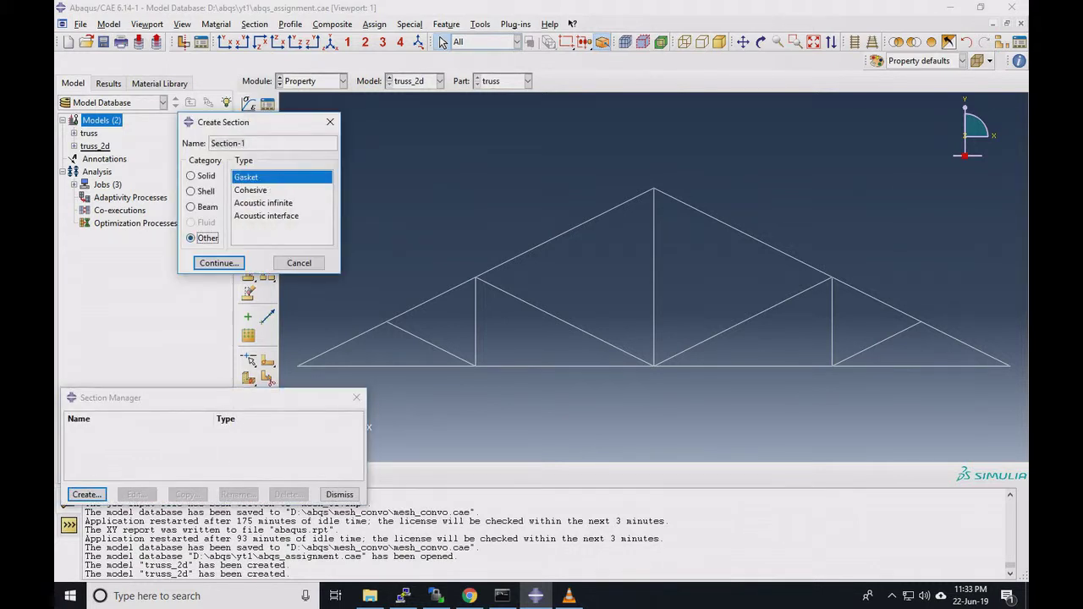
click(191, 206)
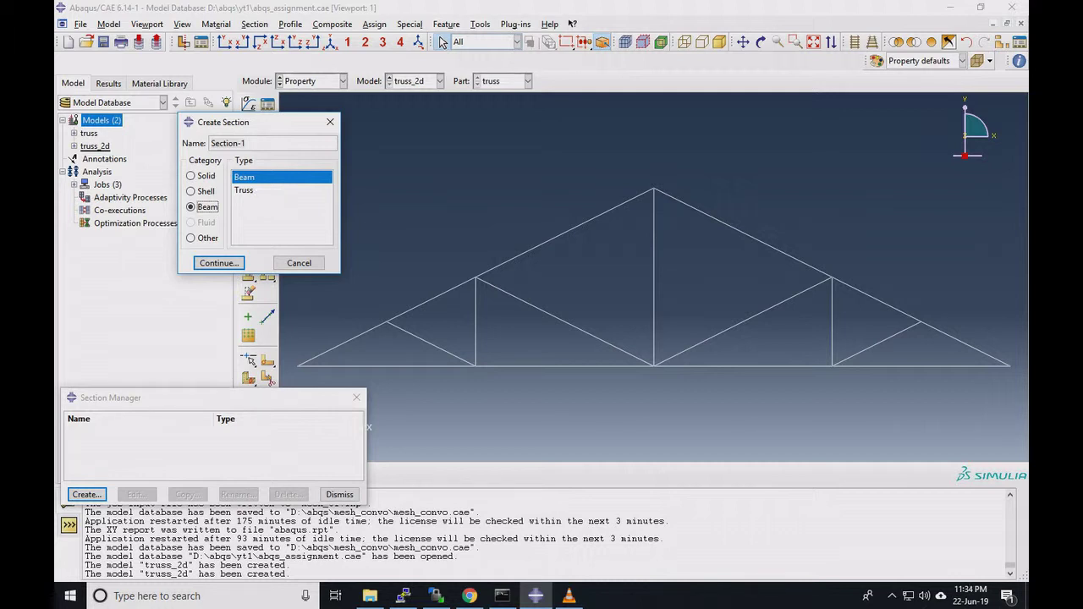
click(244, 190)
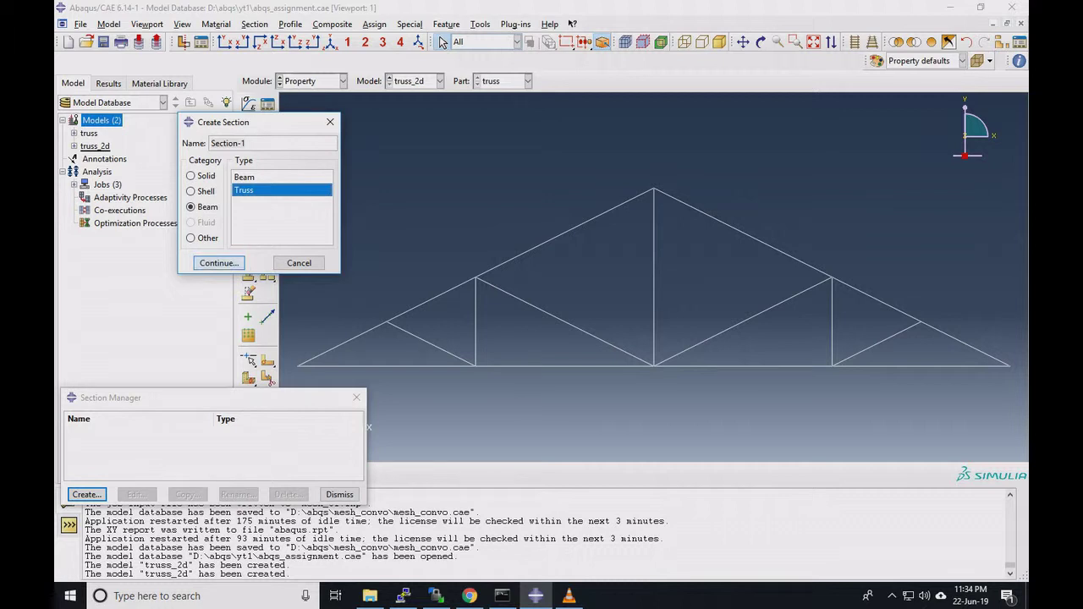
click(218, 263)
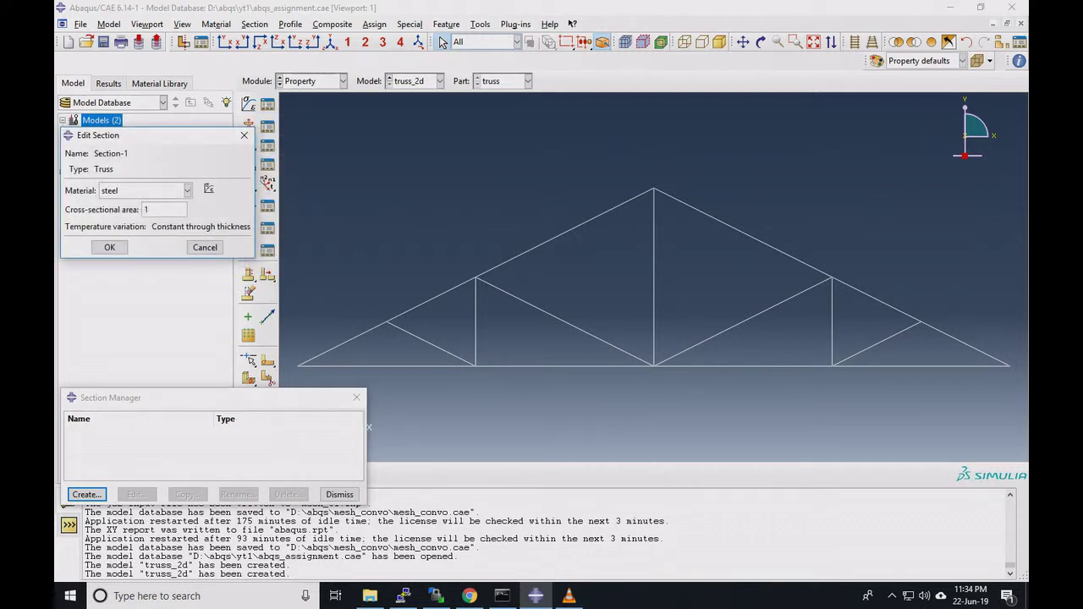
drag(151, 209, 142, 209)
text(0.05)
key(Tab)
key(Return)
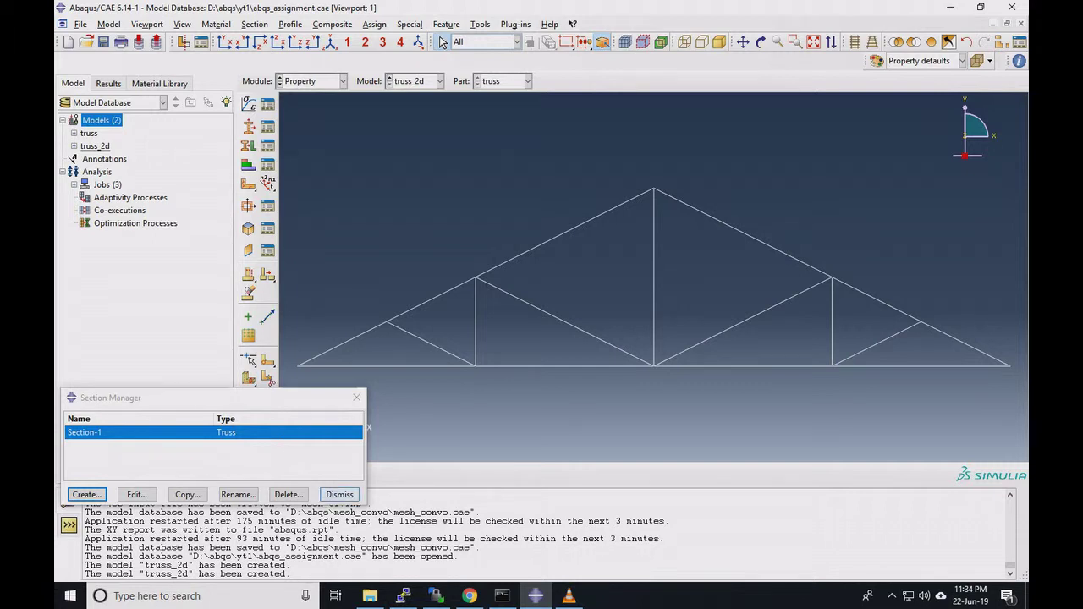
click(339, 494)
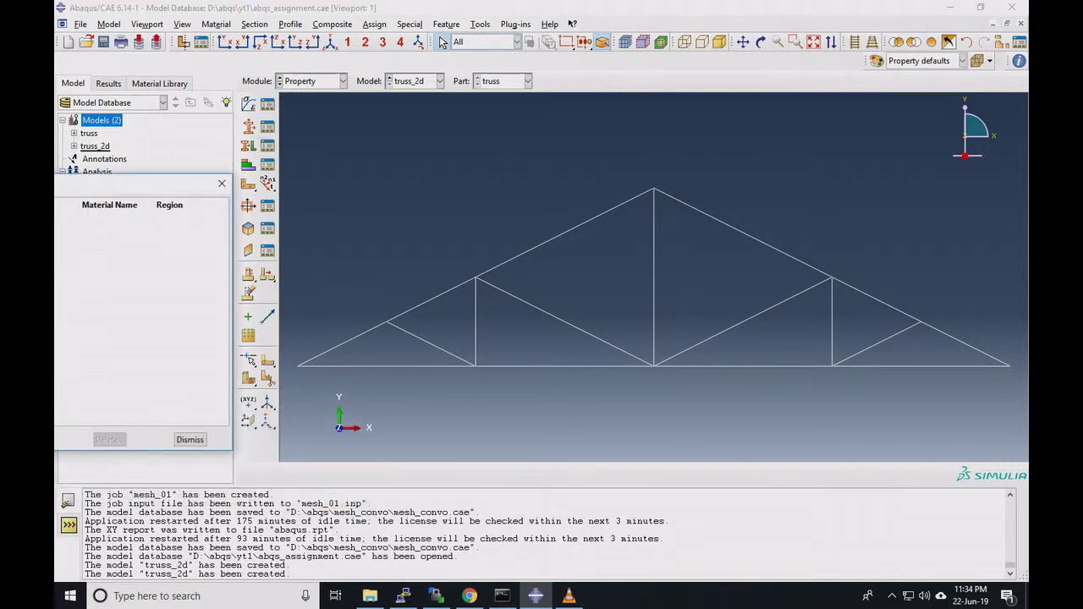
Assign Section-1 to all members of the truss part as region Set-1, and leave the assignment command
drag(135, 184, 125, 107)
click(321, 402)
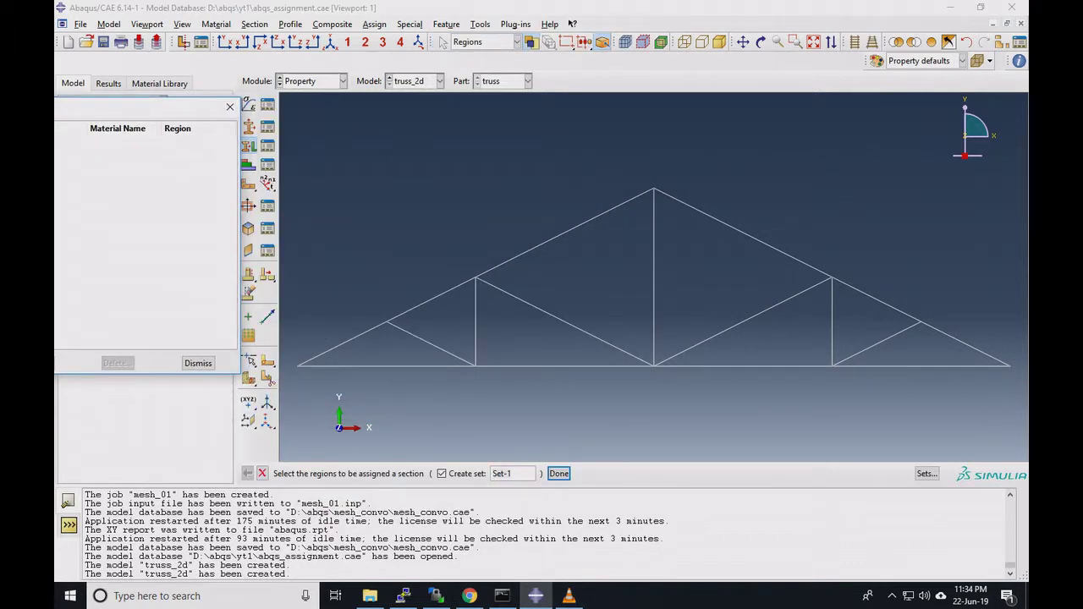
drag(294, 391, 1027, 173)
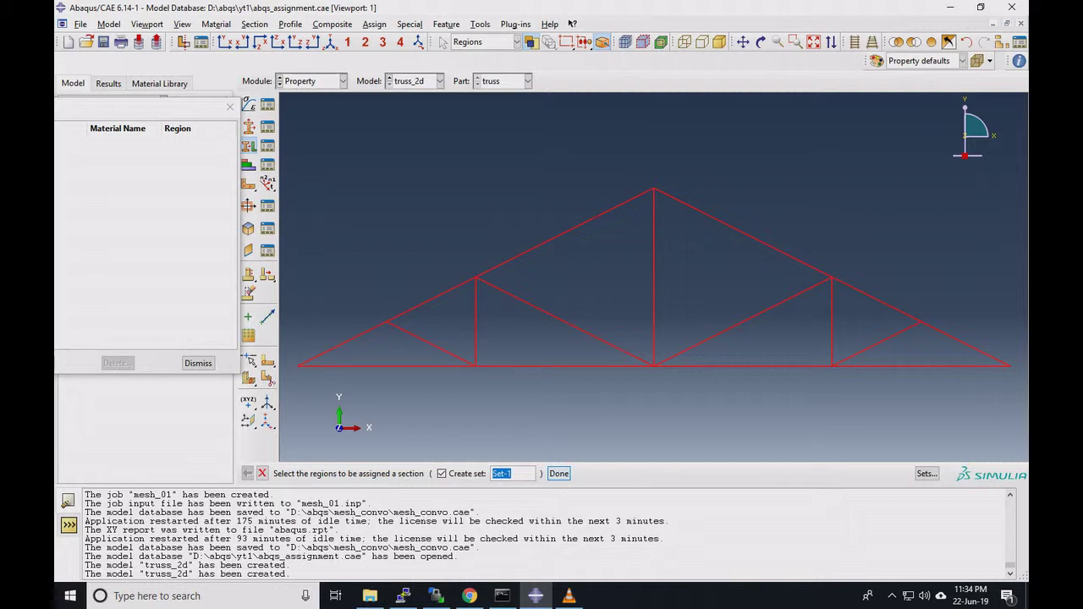
key(Return)
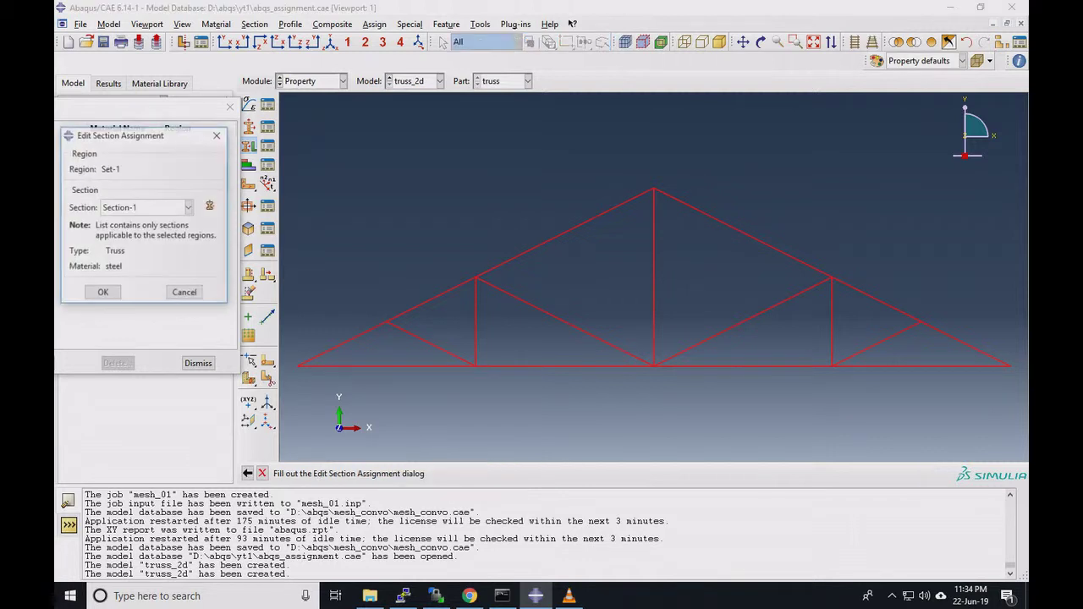
drag(120, 135, 423, 144)
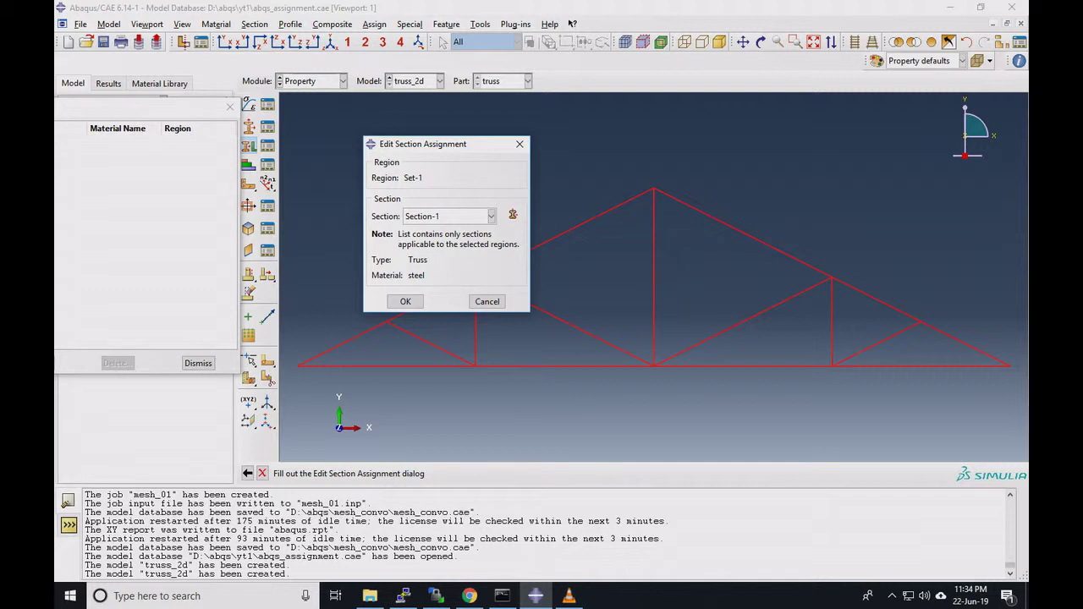
click(490, 216)
click(491, 216)
click(406, 301)
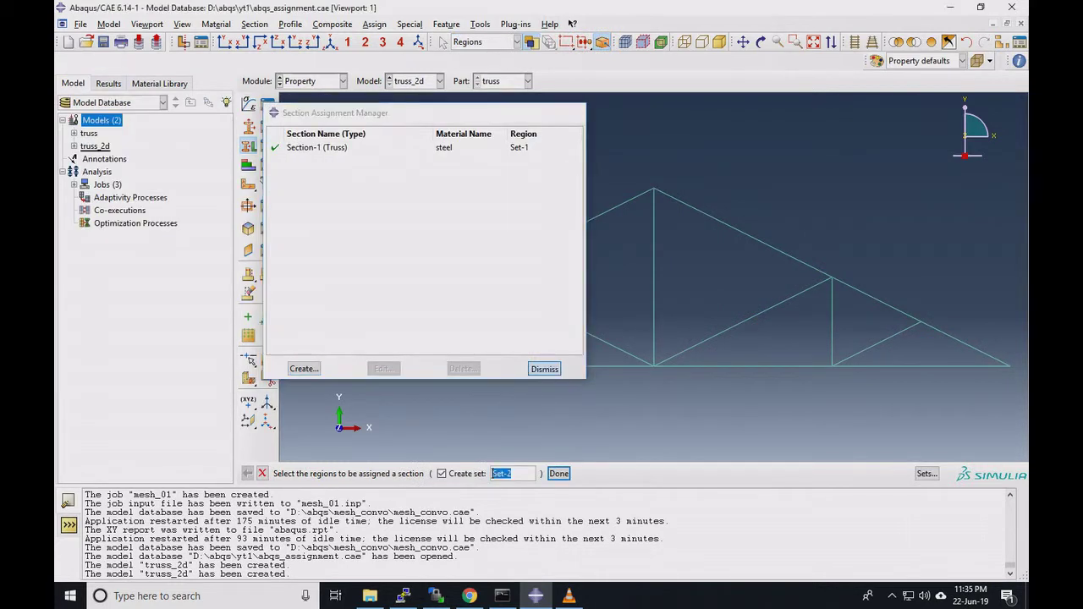
click(544, 368)
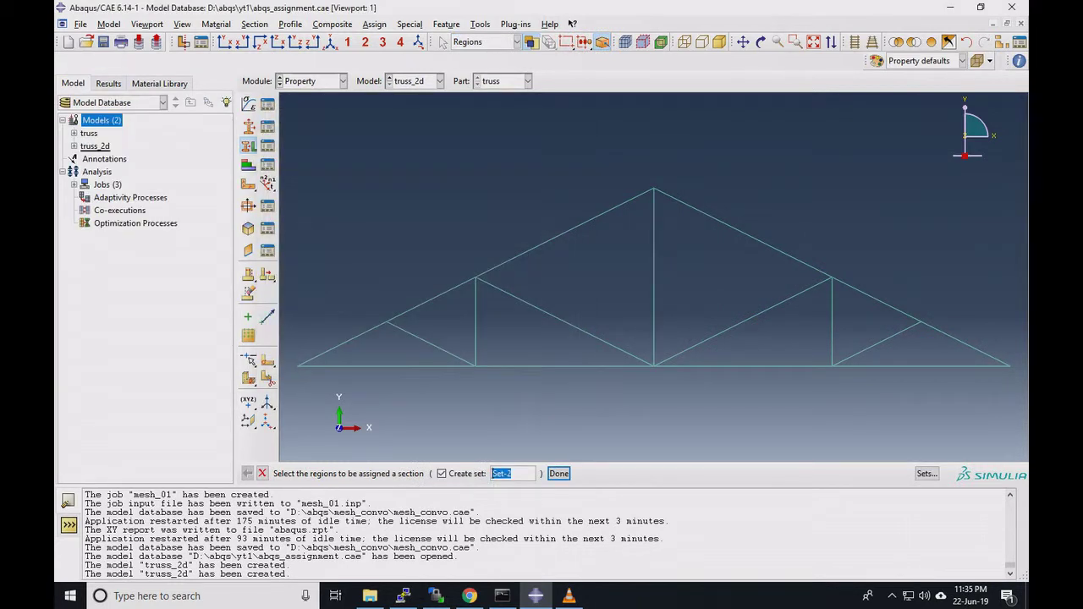
click(263, 473)
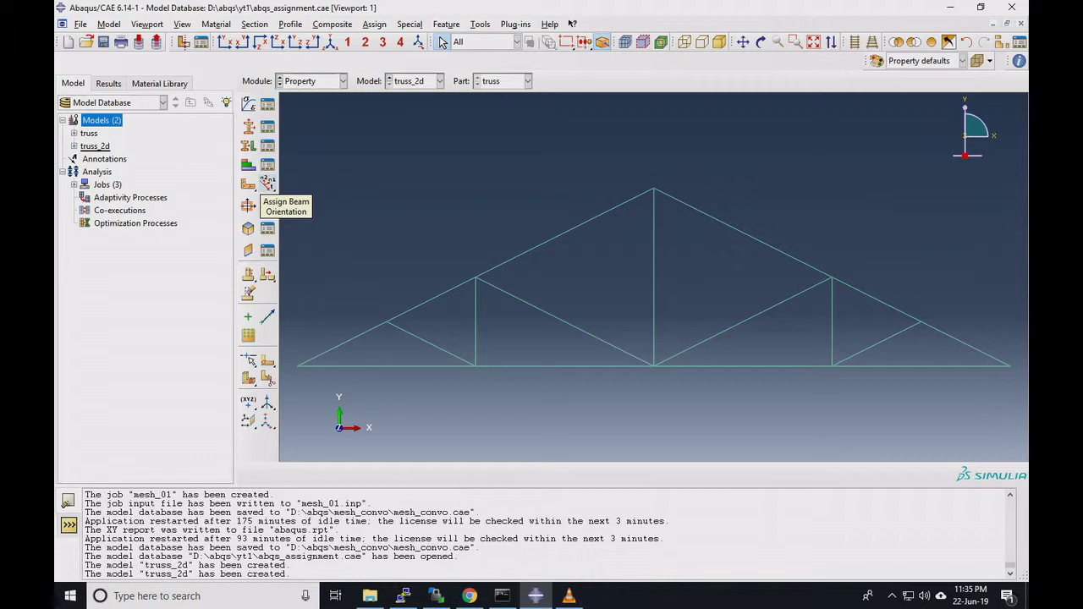
click(267, 126)
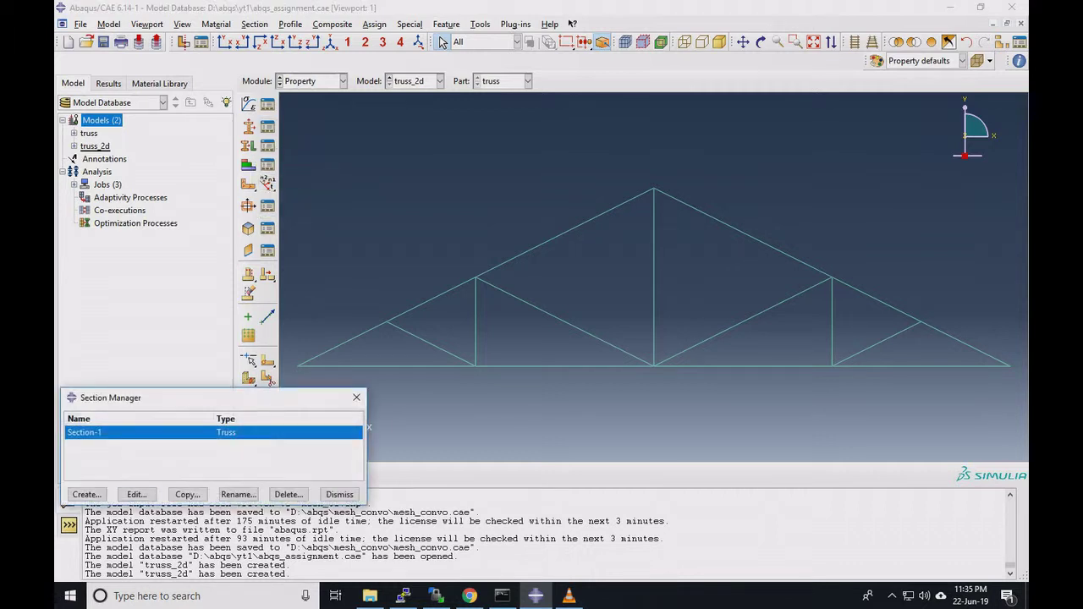
click(86, 494)
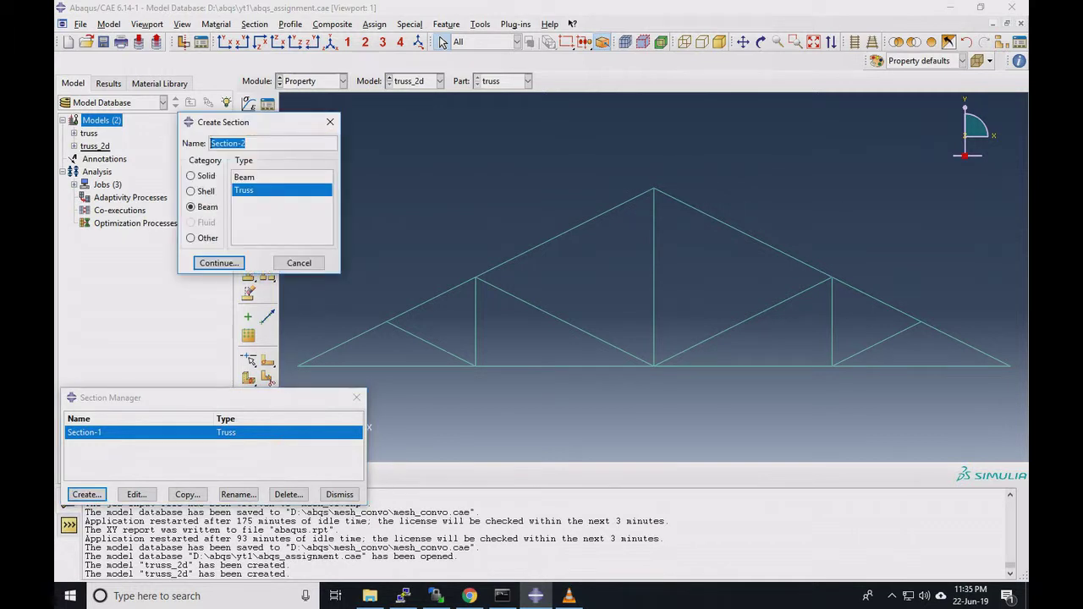
click(245, 177)
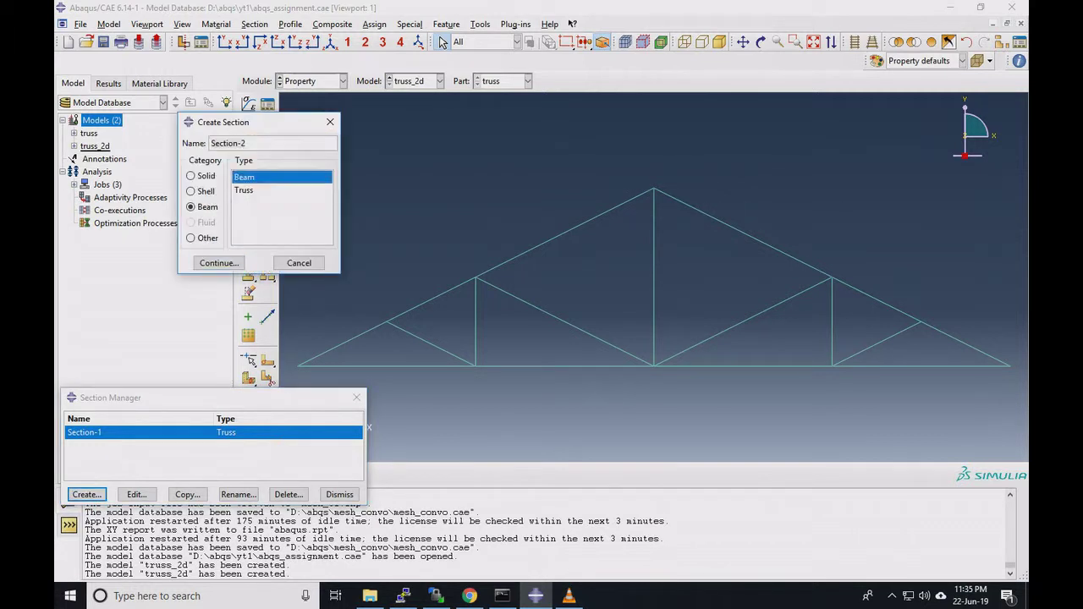
click(298, 262)
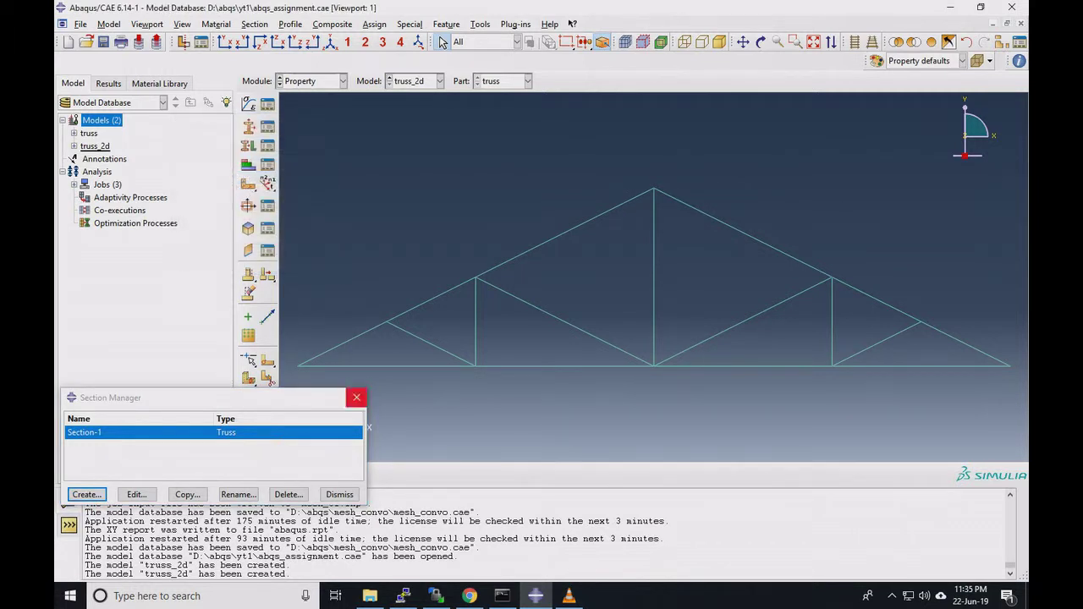
click(356, 397)
Switch to the Assembly module and create a dependent instance of the truss part
click(312, 81)
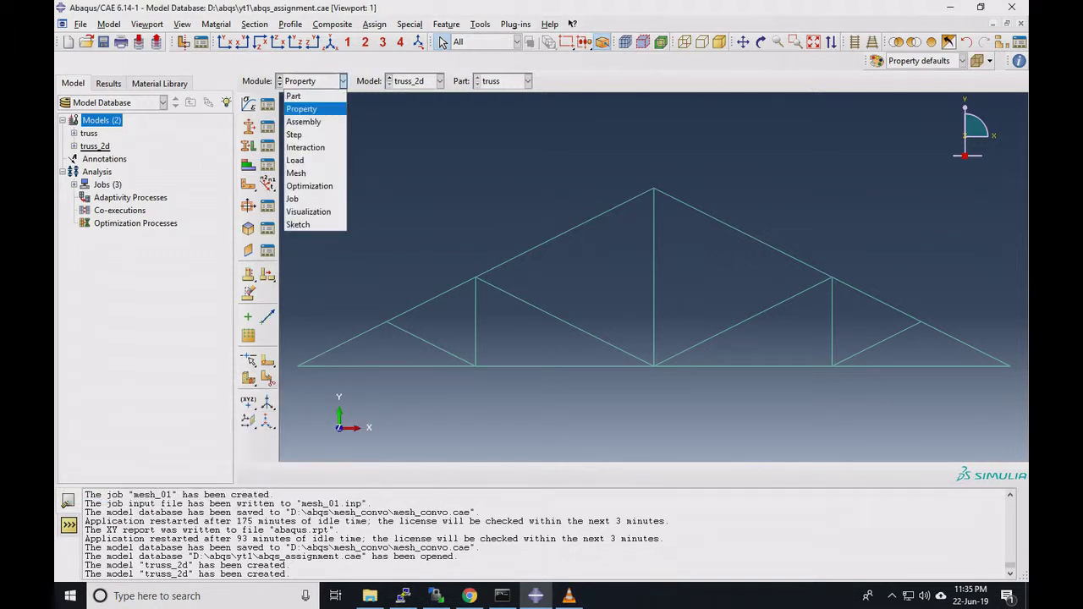
click(305, 121)
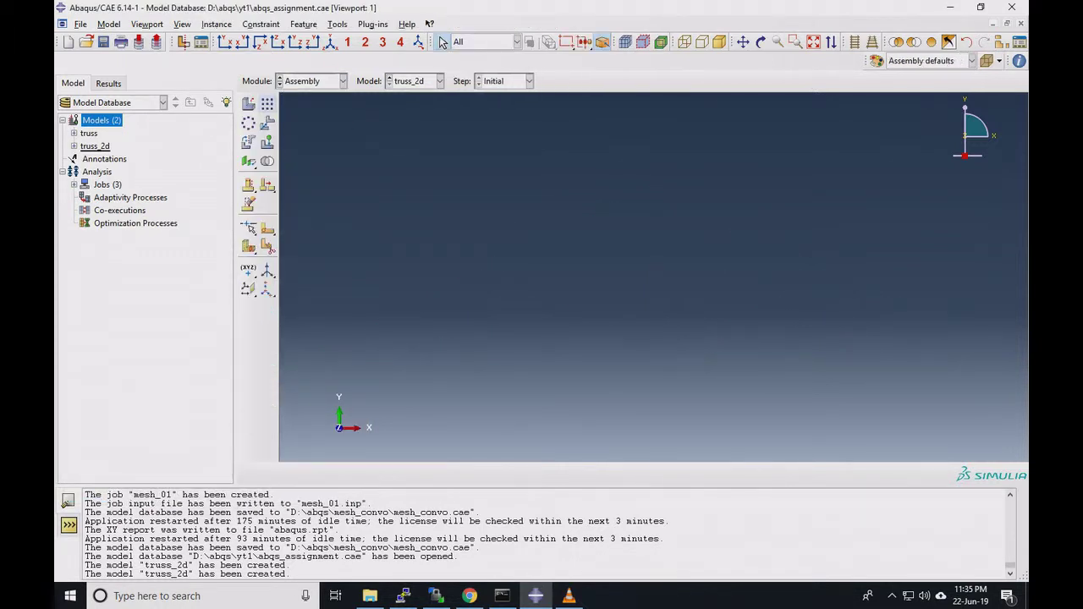
click(248, 103)
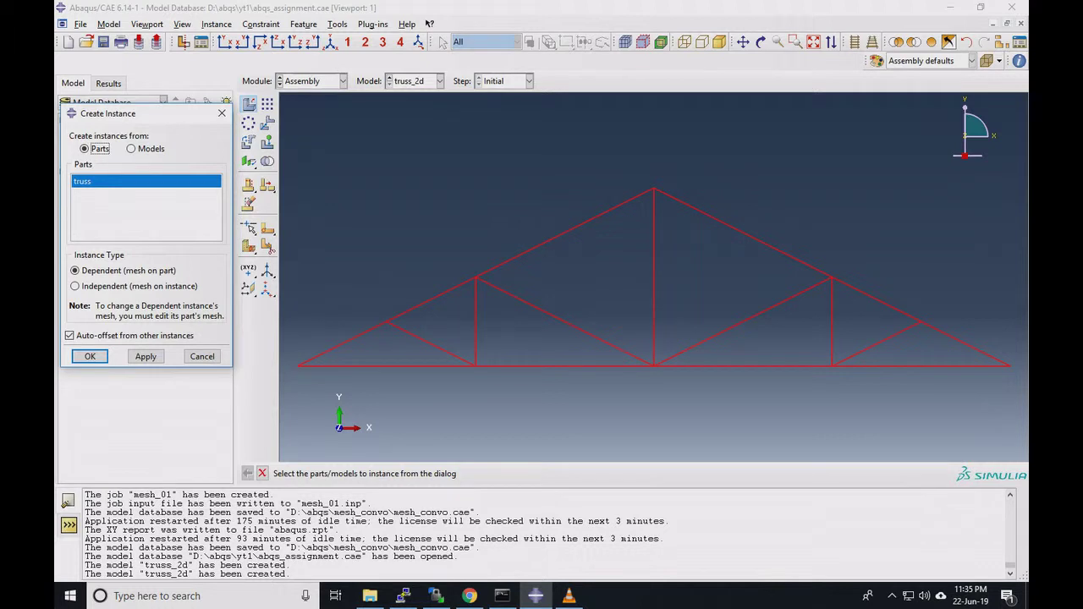
click(89, 357)
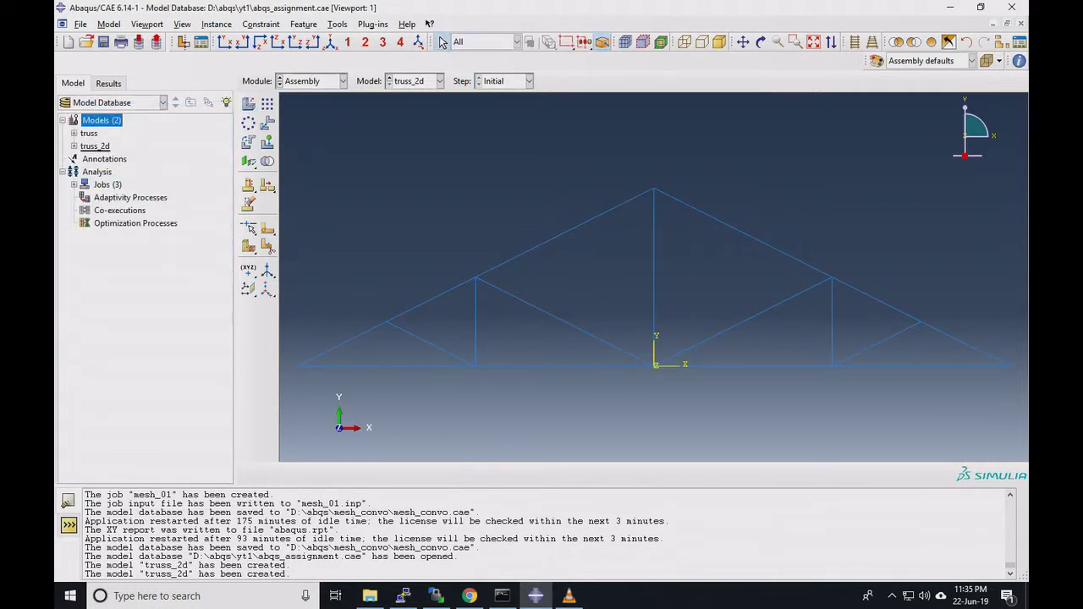
Switch to the Step module and create a Static, General step after Initial, keeping the default basic, incrementation and solver settings
click(342, 80)
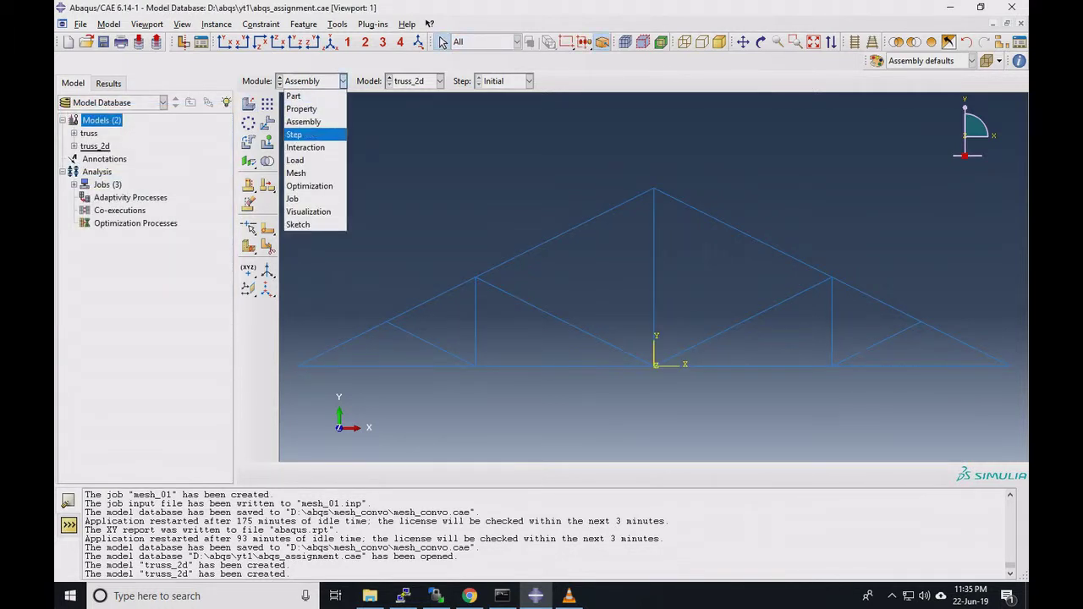
click(294, 134)
click(267, 105)
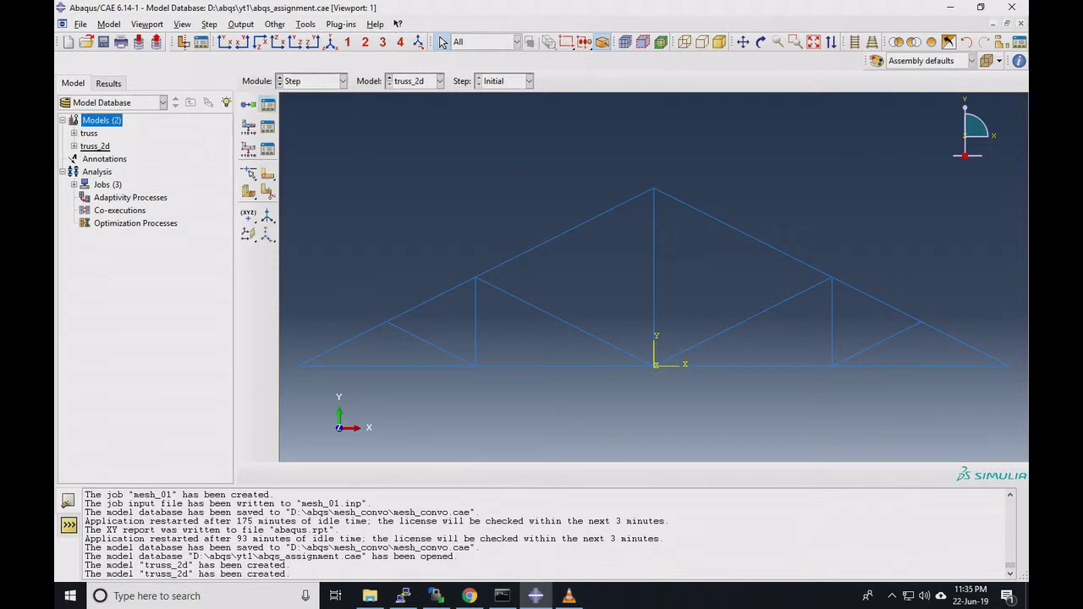
click(87, 291)
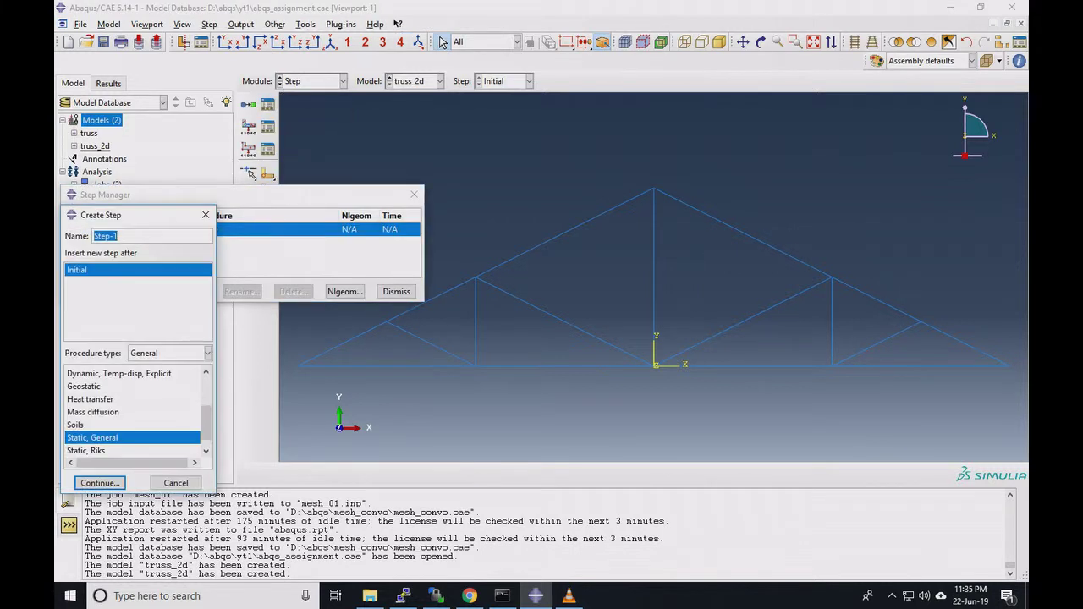
key(Return)
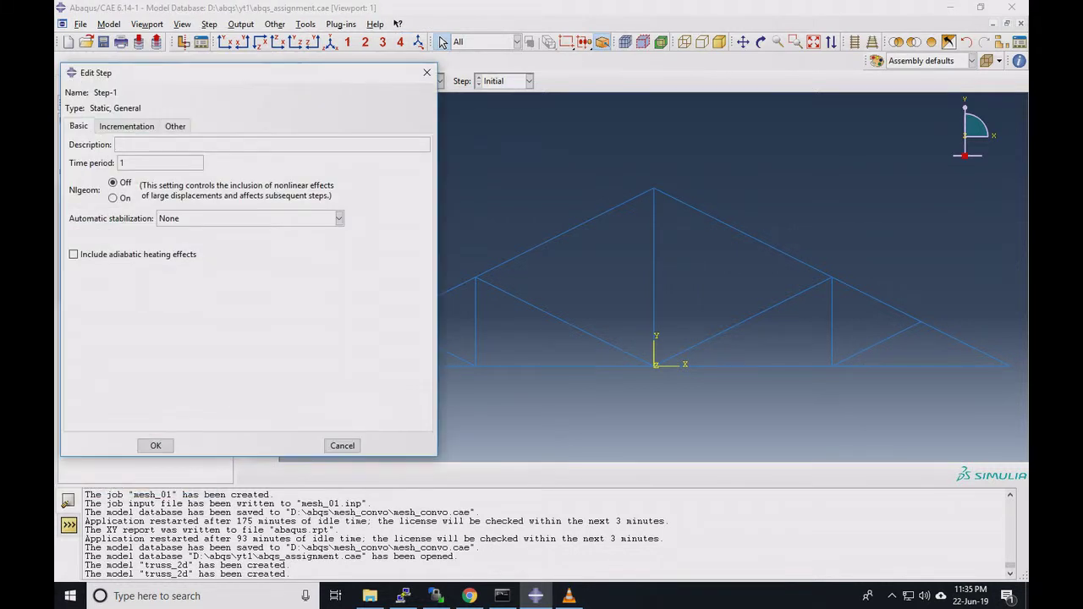
click(126, 126)
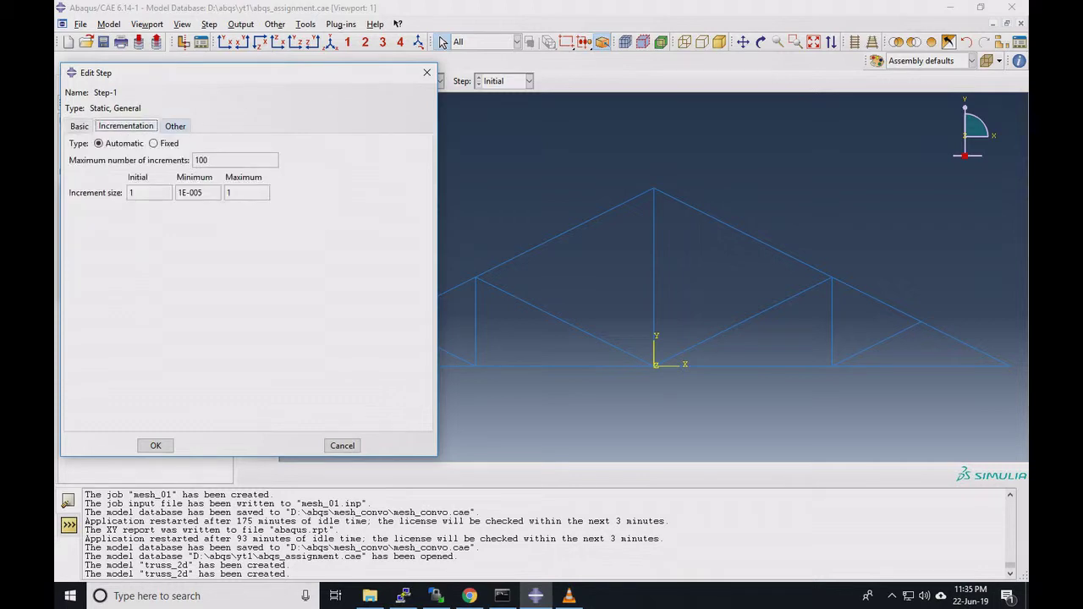
click(175, 126)
click(156, 445)
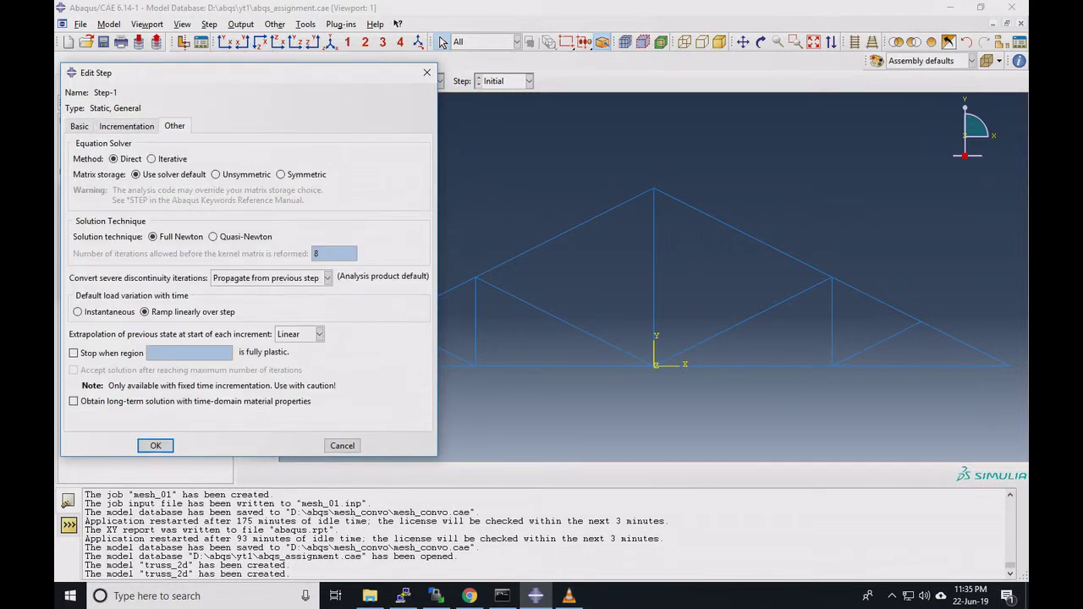
click(396, 291)
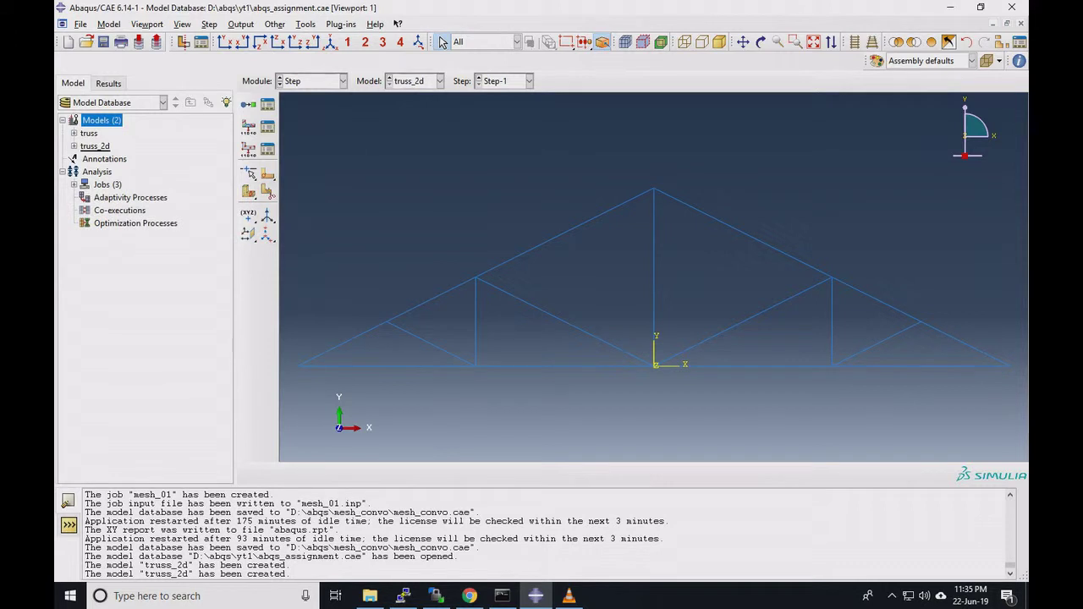
Switch to the Interaction module and on to the Load module
click(311, 80)
click(311, 149)
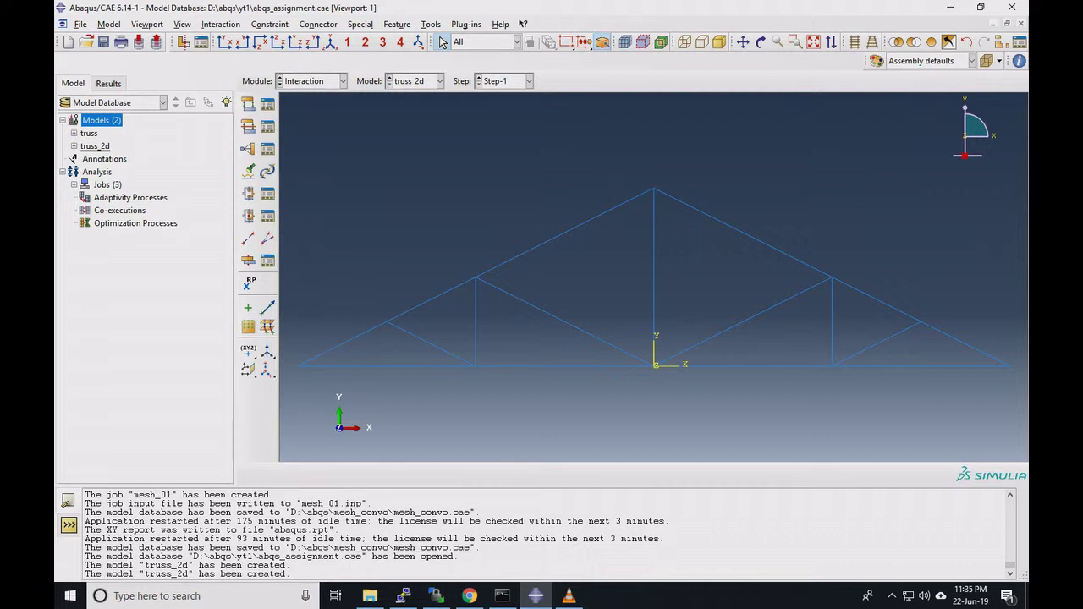
click(311, 80)
key(Return)
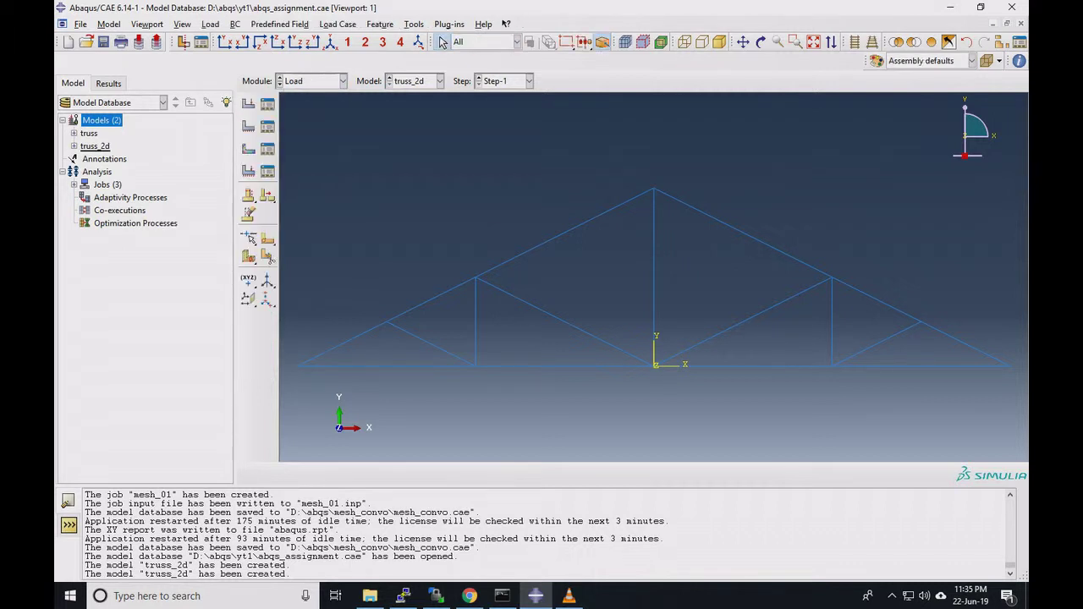
Create a mechanical concentrated force in Step-1 at the upper-chord joint midway between the apex and right support, with CF2 set to -10000
click(268, 103)
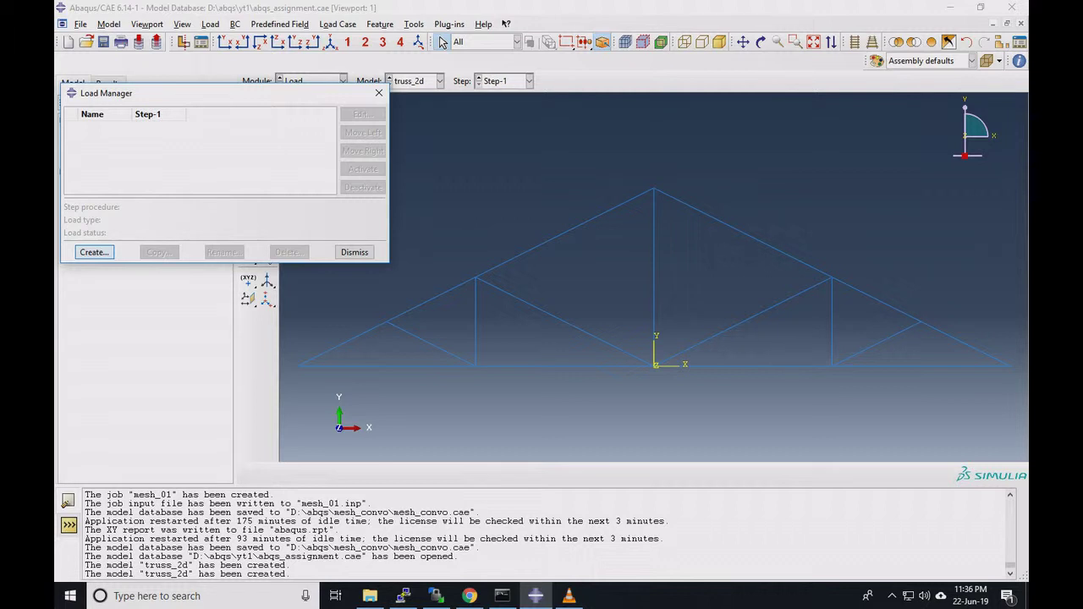
click(94, 252)
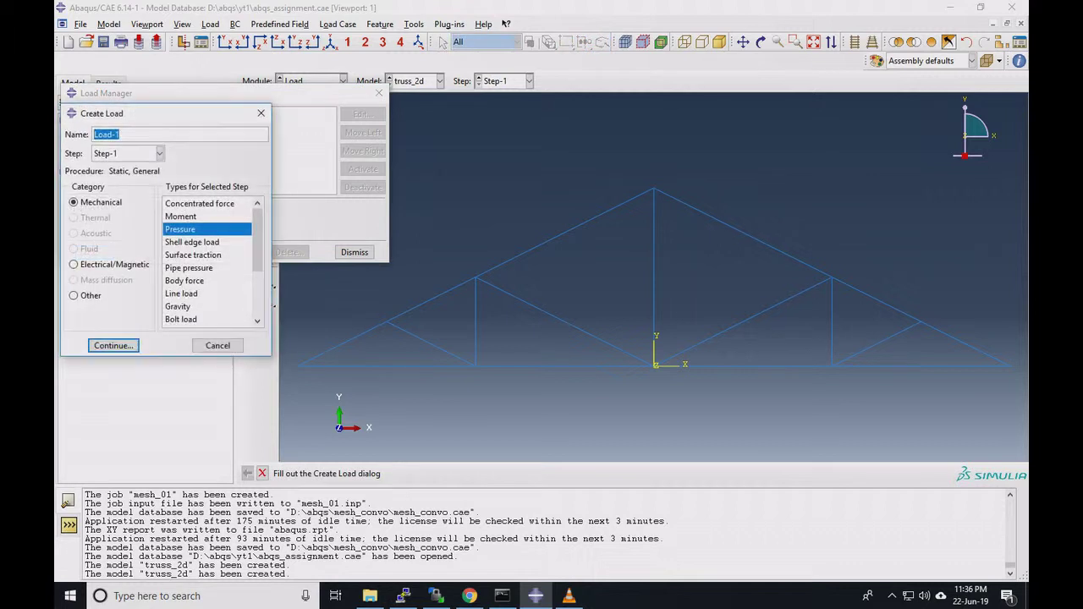
click(159, 153)
click(159, 153)
click(200, 203)
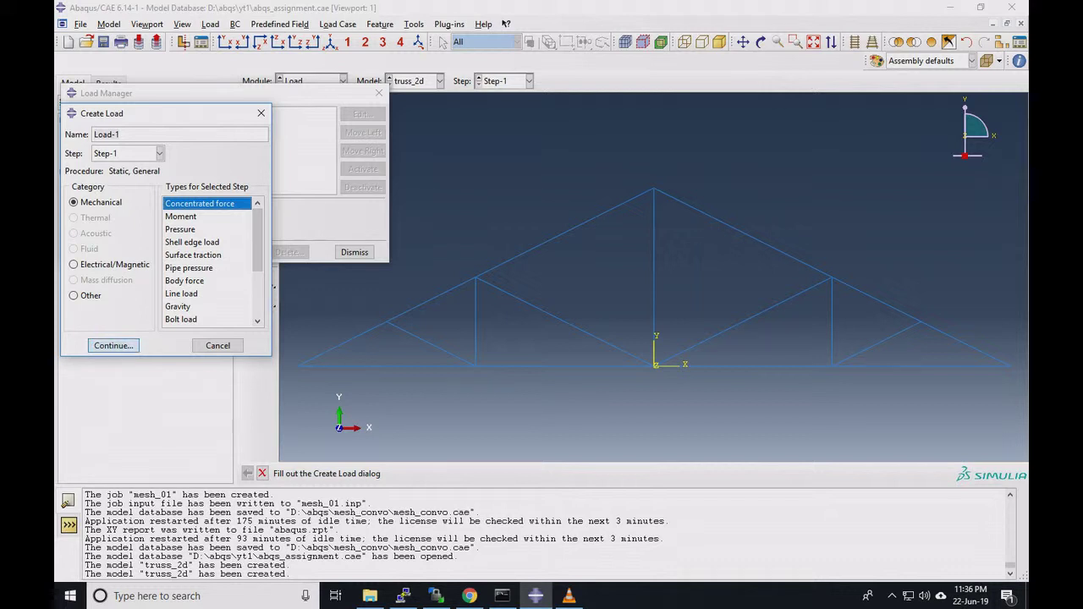
click(113, 346)
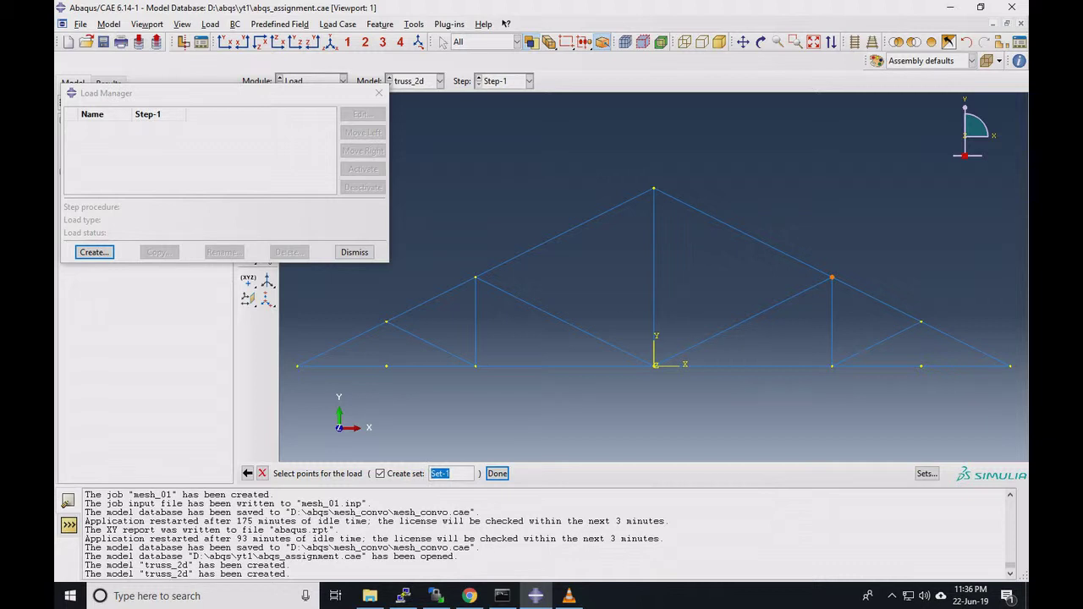
click(832, 278)
middle_click(832, 278)
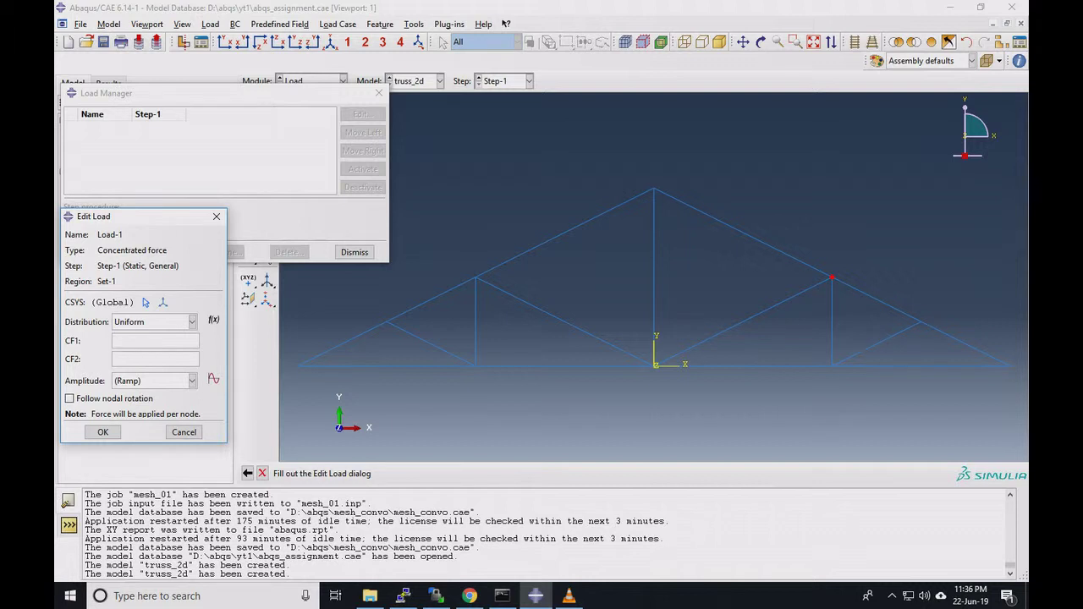
click(114, 359)
text(-)
text(10000)
click(102, 432)
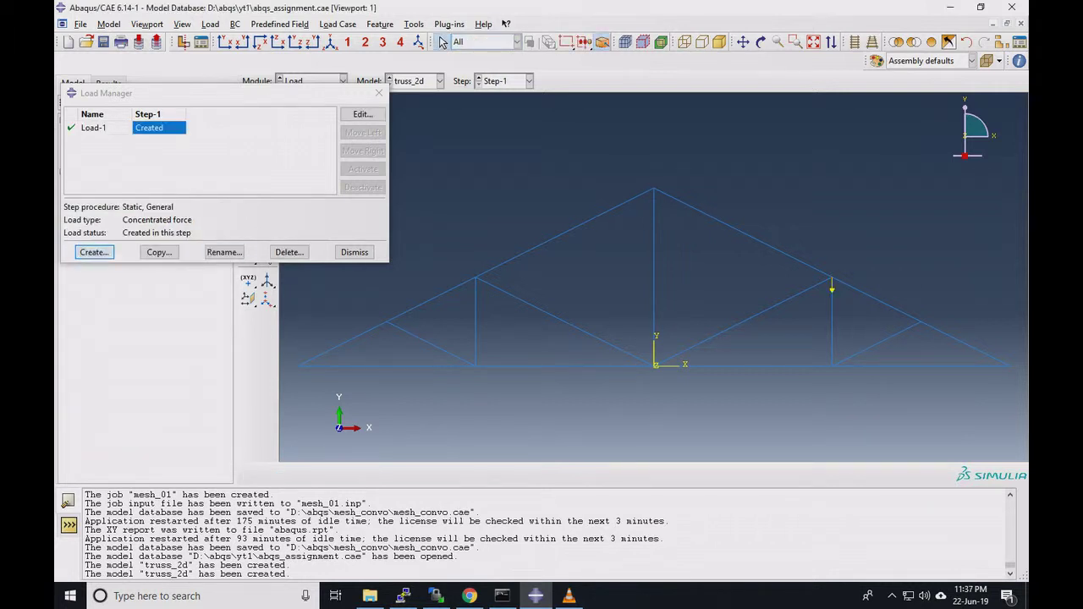
Create a second concentrated force in Step-1 at the bottom-chord centre joint with CF2 set to -10000, and recheck its definition
click(94, 253)
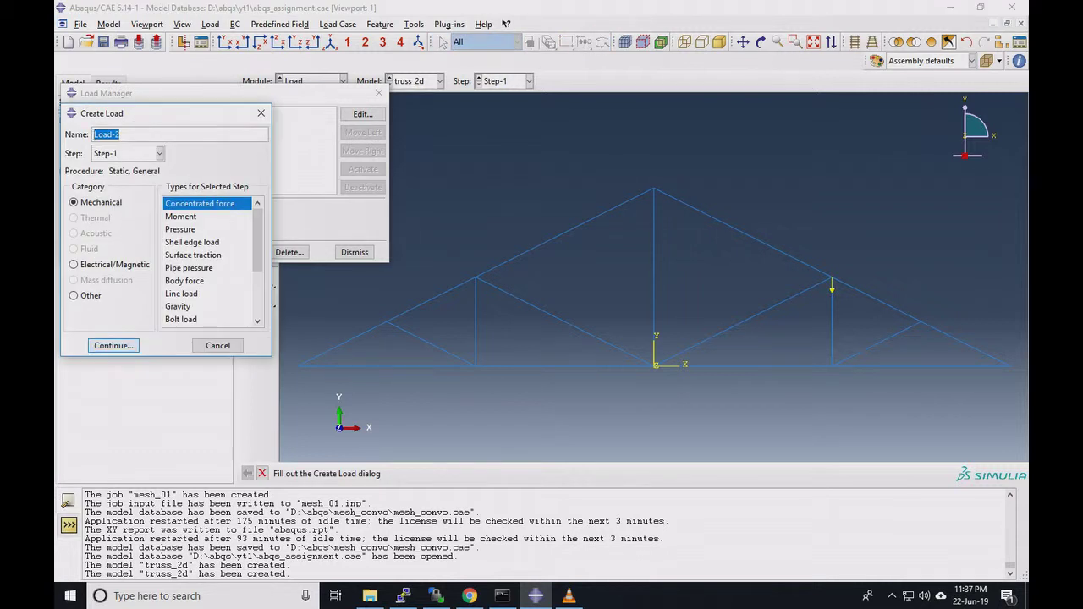
key(Return)
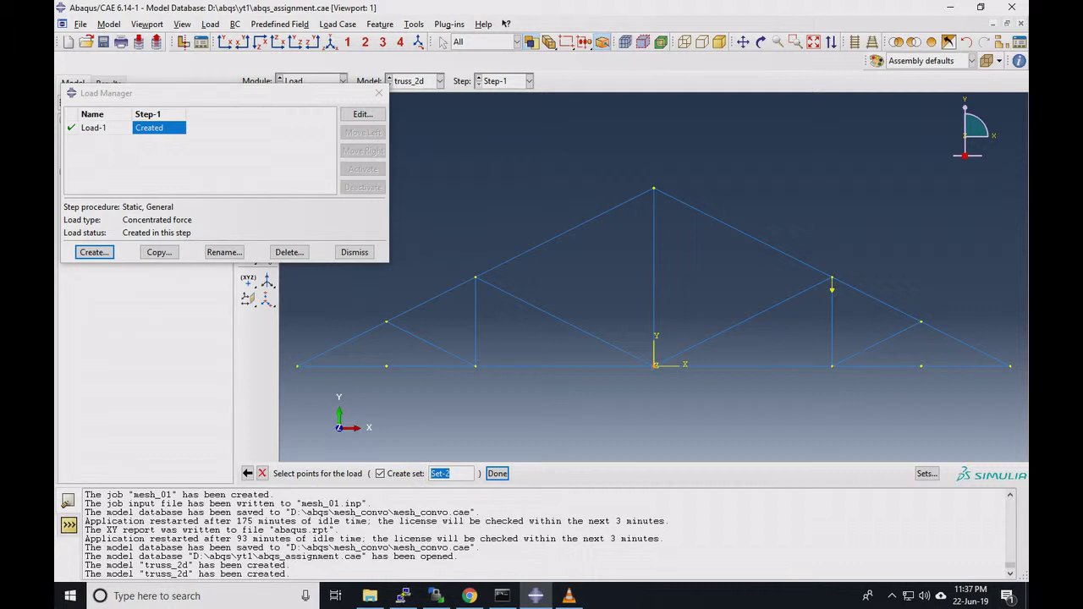
click(654, 367)
key(Return)
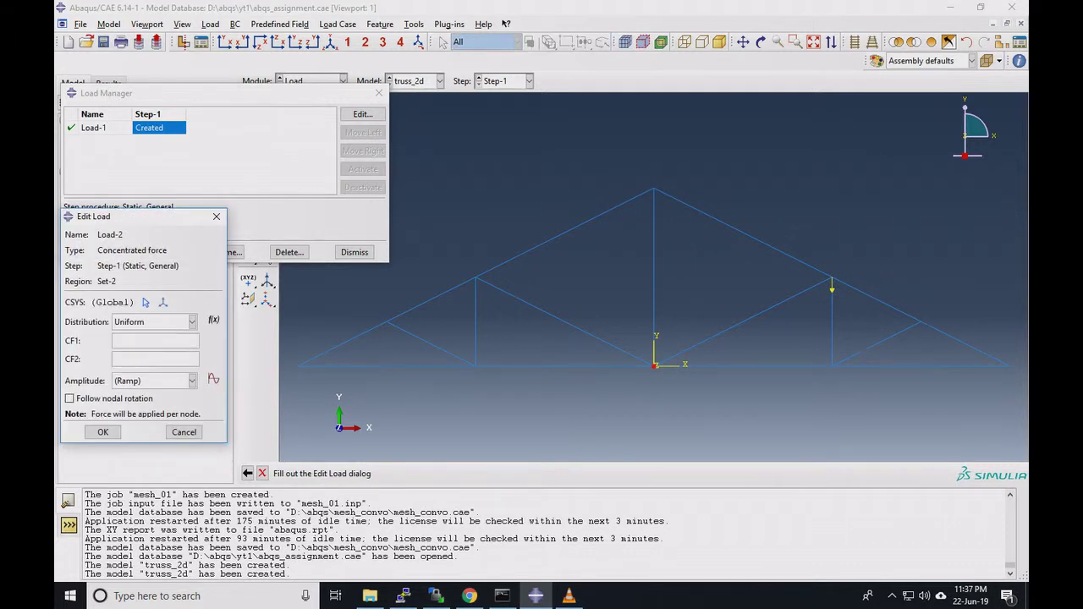
text(-10000)
click(103, 431)
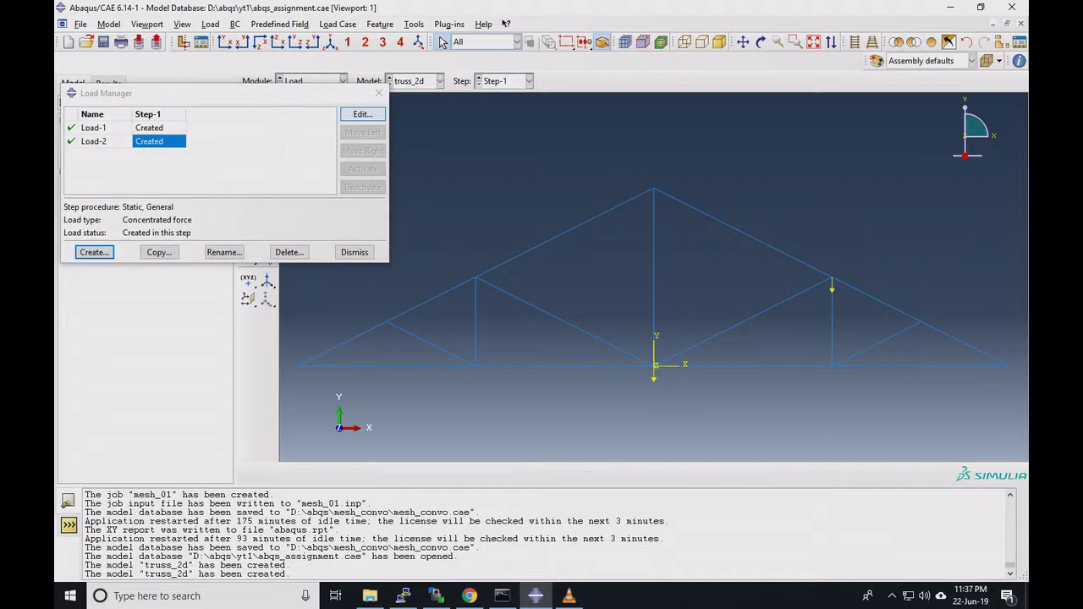
click(362, 113)
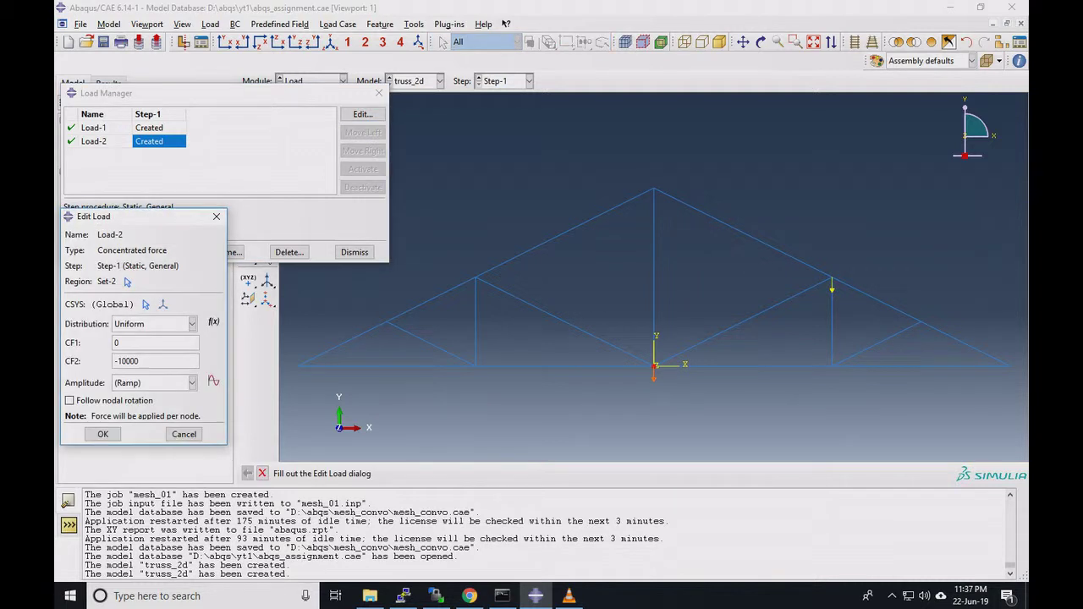
click(184, 434)
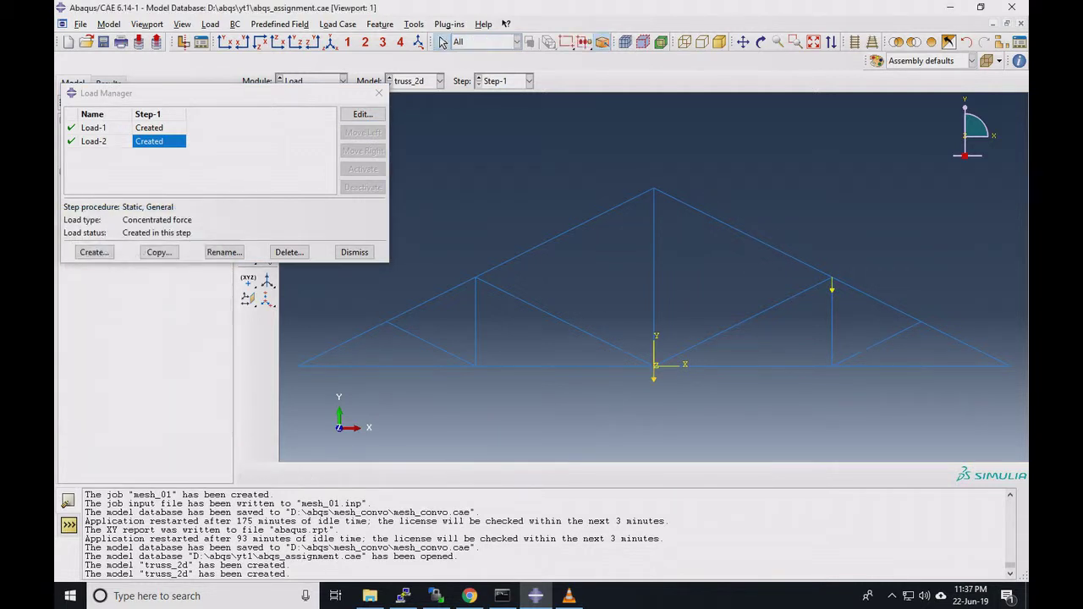
Create a third concentrated force in Step-1 at the upper-chord joint nearest the right support with CF2 set to -1000, finishing load management
click(93, 252)
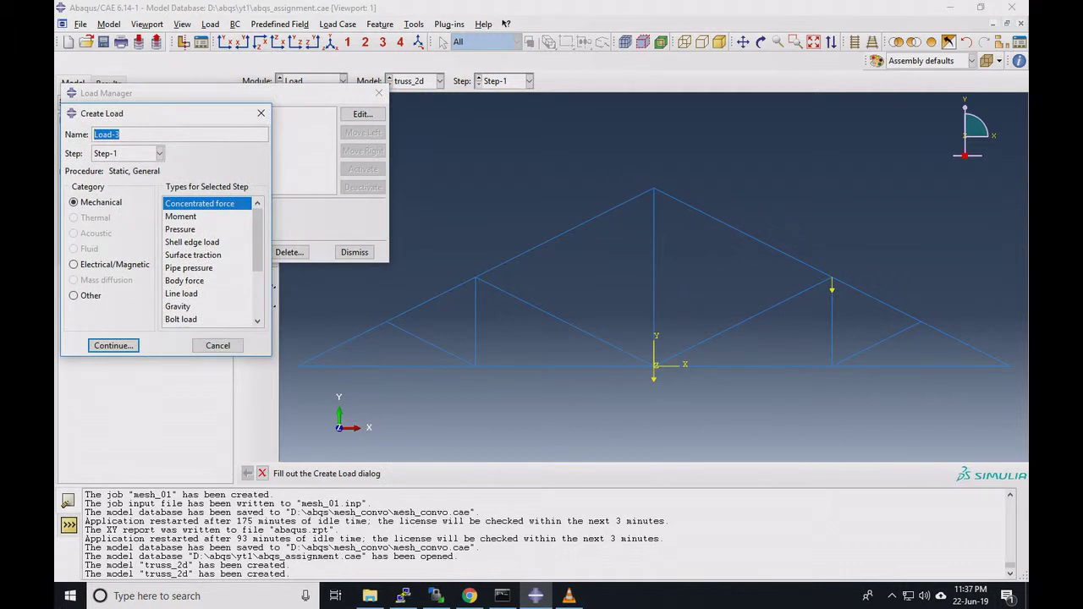
key(Return)
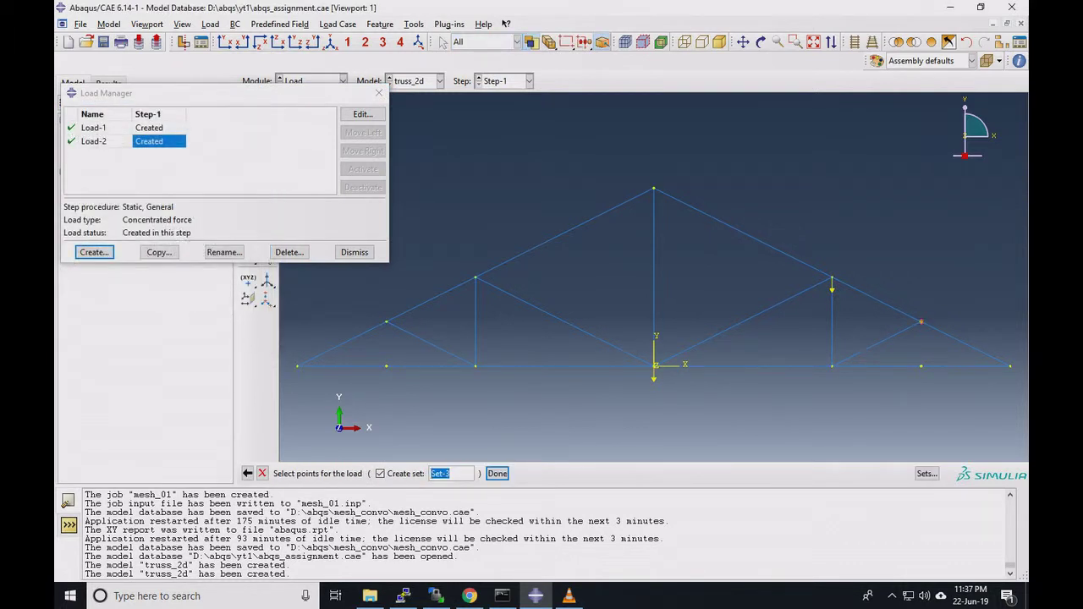
click(920, 322)
key(Return)
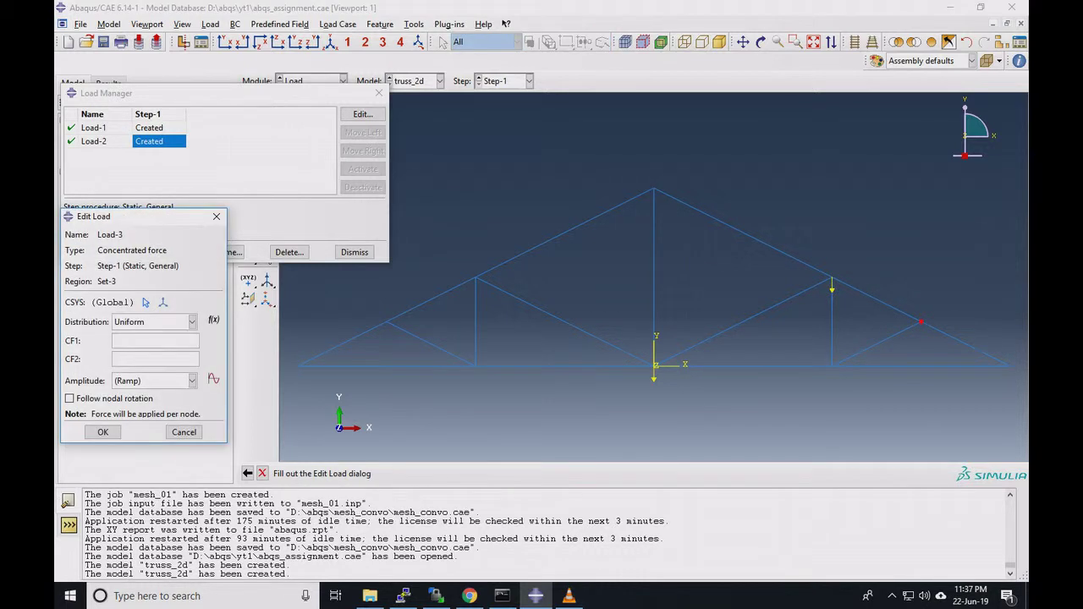
click(132, 359)
text(-1000)
click(103, 432)
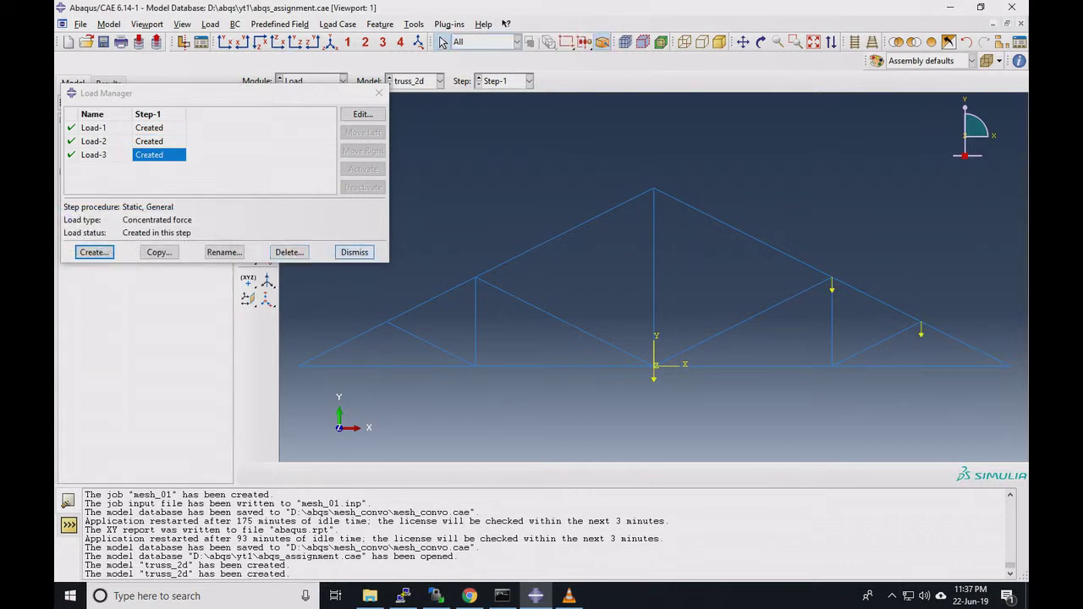
click(355, 252)
Create a Symmetry/Antisymmetry/Encastre boundary condition in the Initial step that makes the truss's left end point PINNED
click(267, 126)
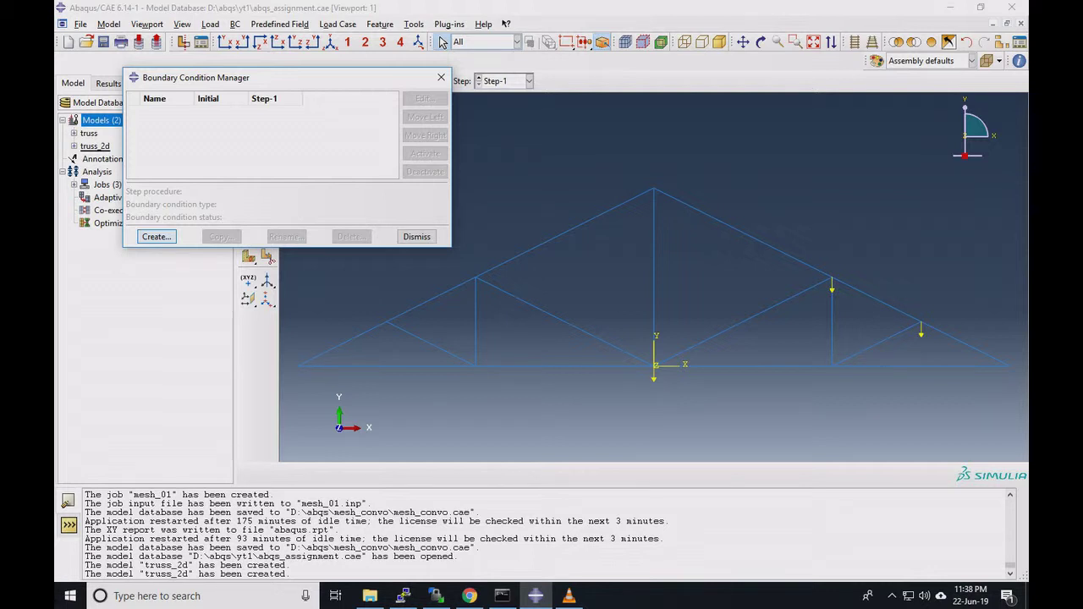
click(156, 236)
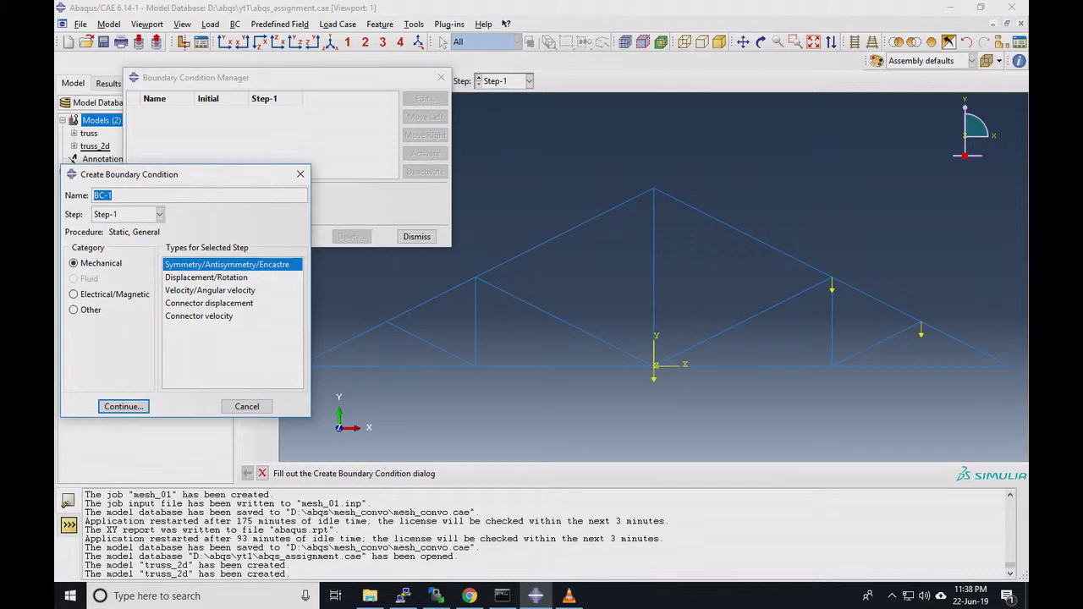
click(159, 214)
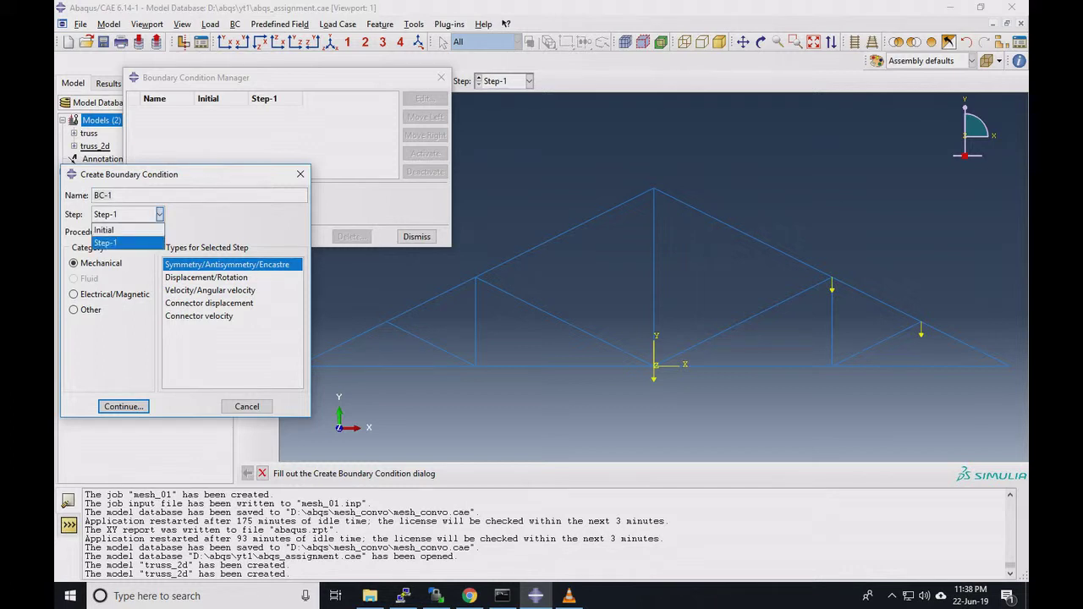
click(104, 229)
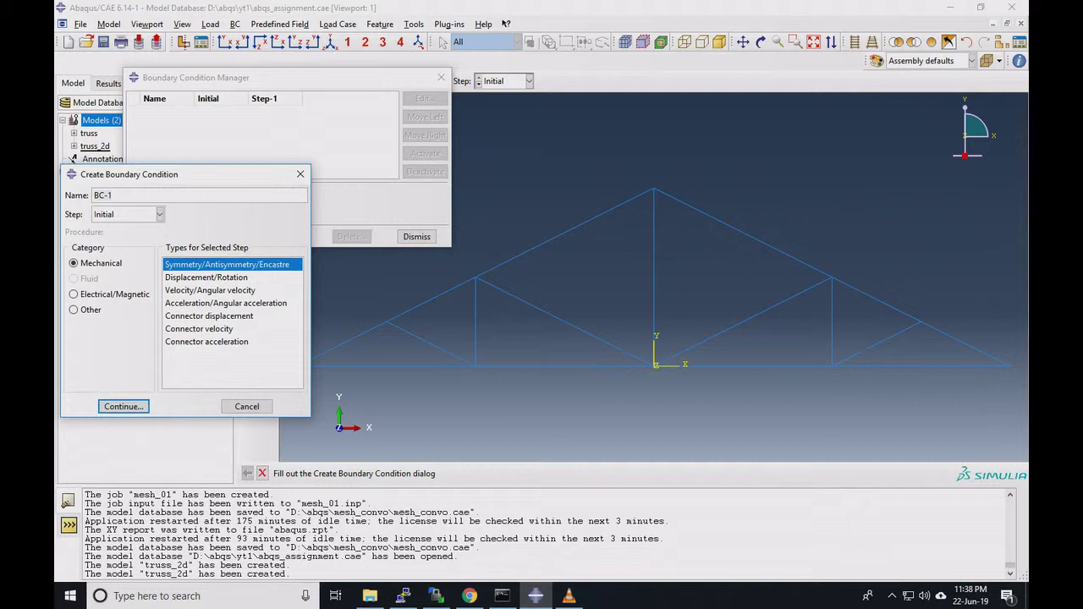
key(Return)
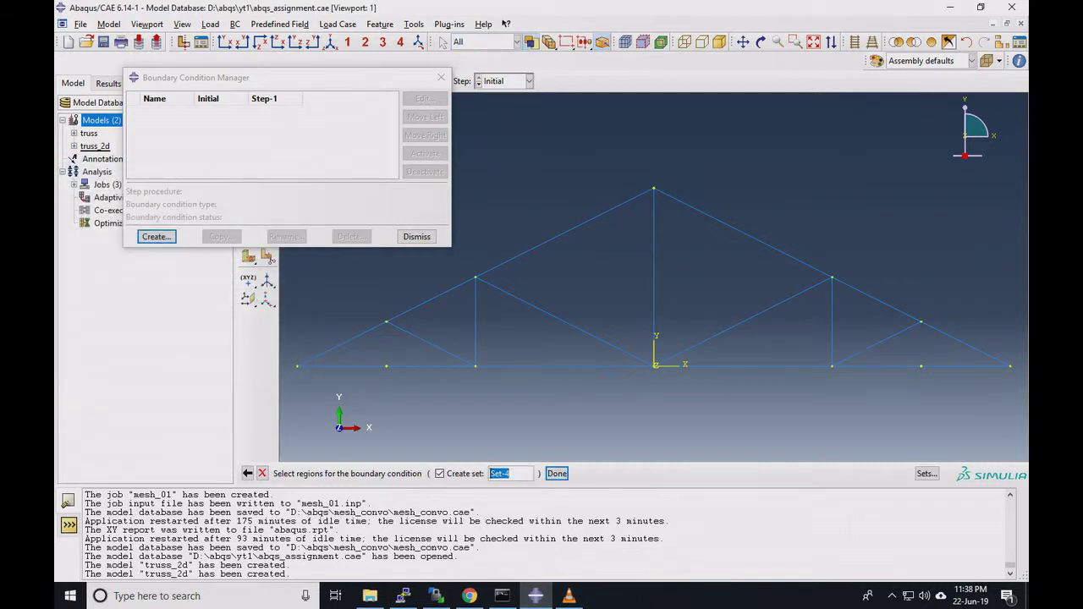
click(297, 365)
click(556, 473)
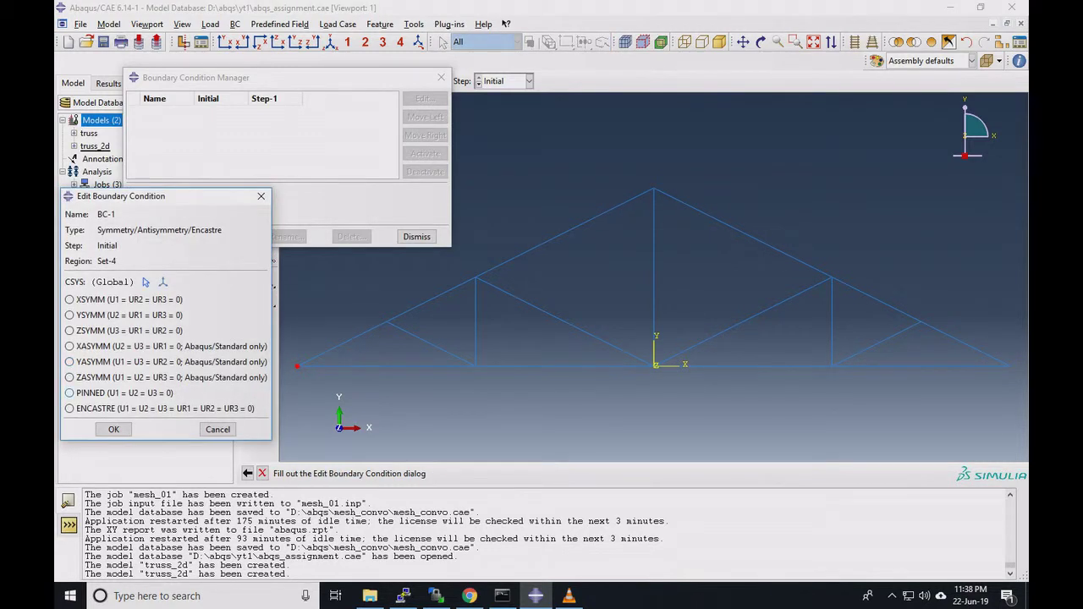
click(69, 393)
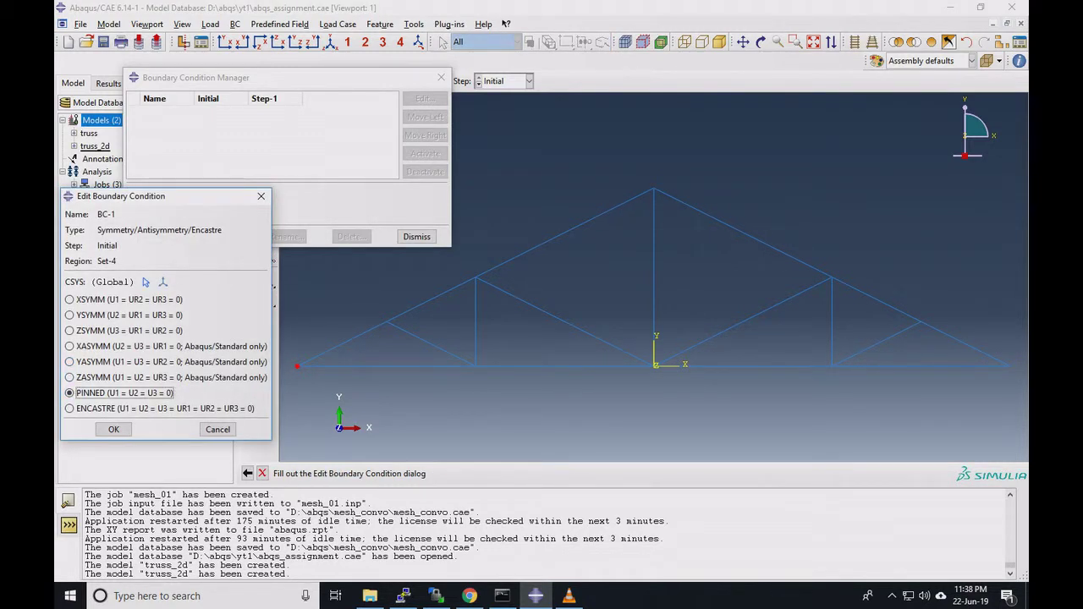
click(113, 429)
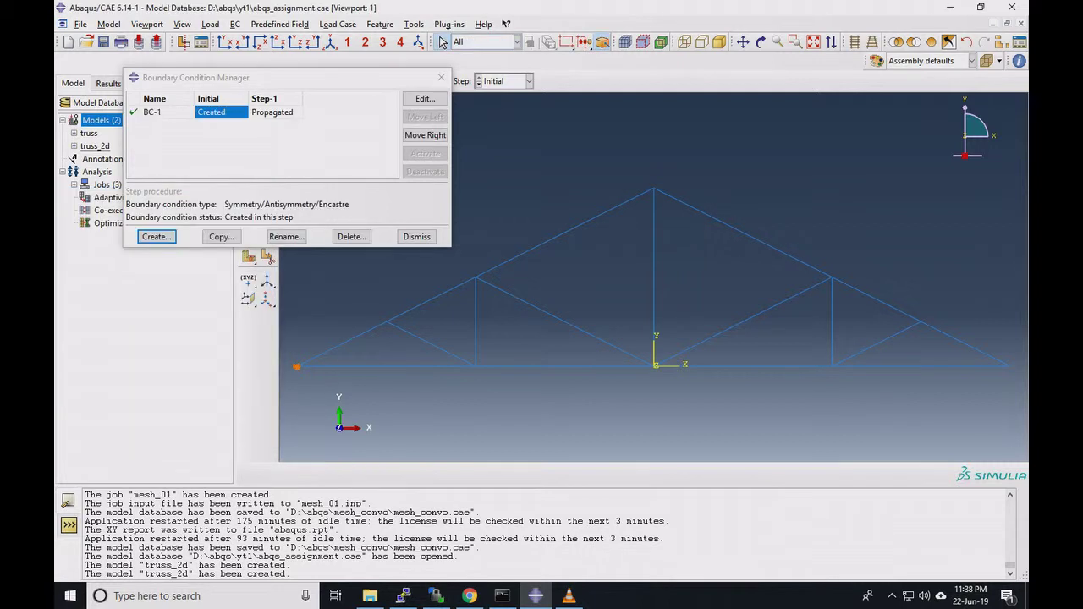
Create a second Symmetry/Antisymmetry/Encastre boundary condition in the Initial step, applying XASYMM to the truss's right end point
click(156, 236)
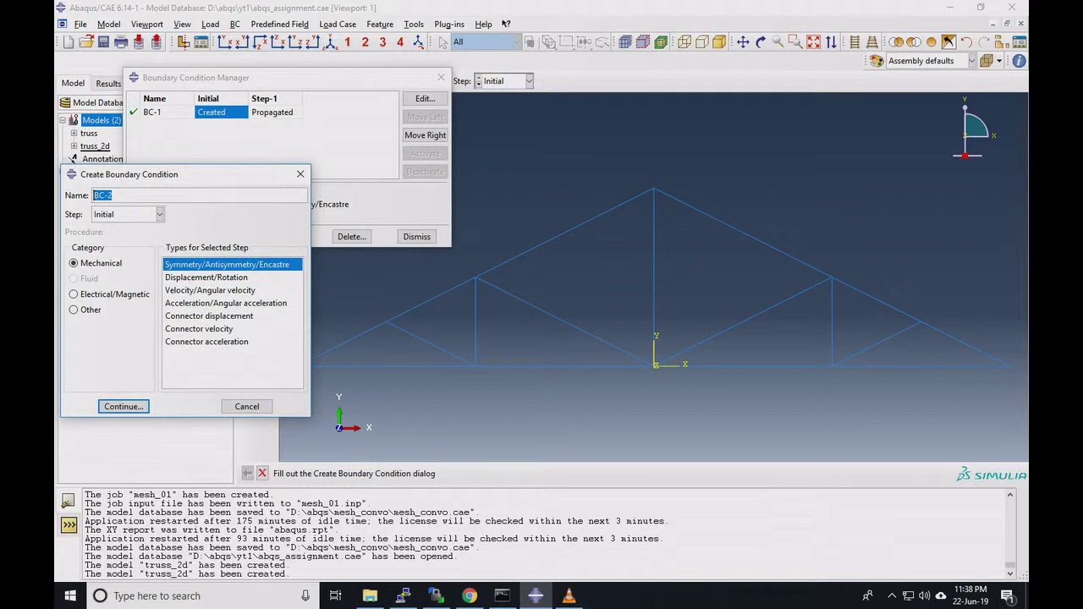
click(123, 406)
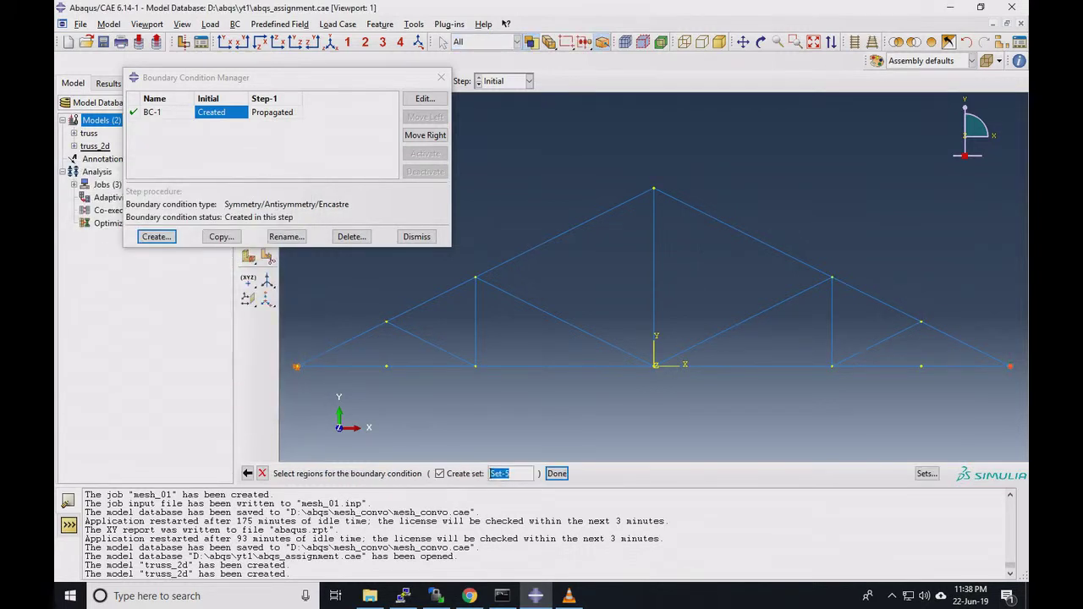
click(557, 473)
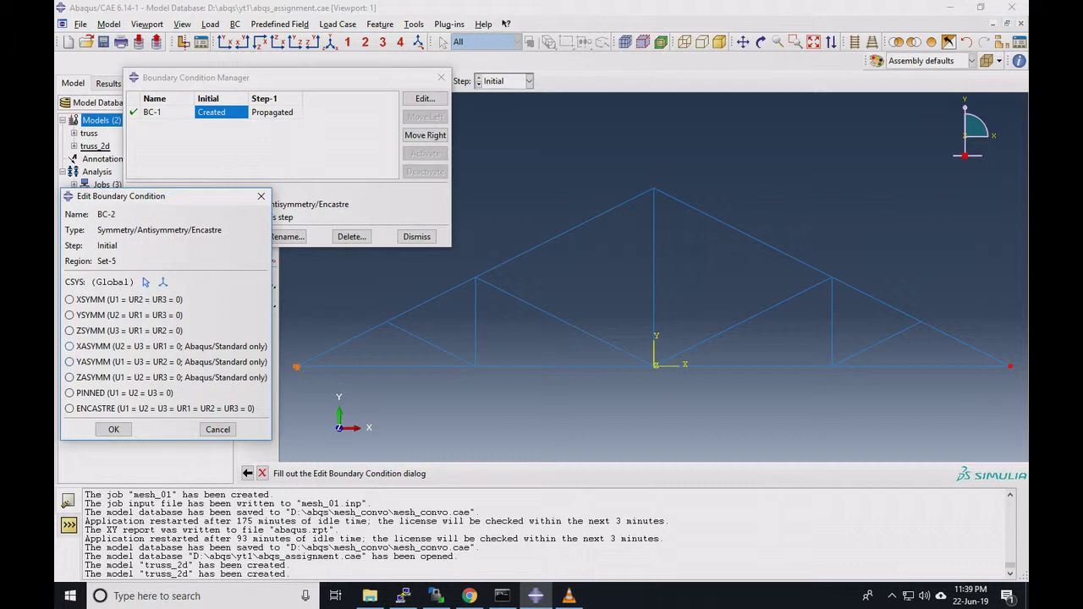
click(69, 347)
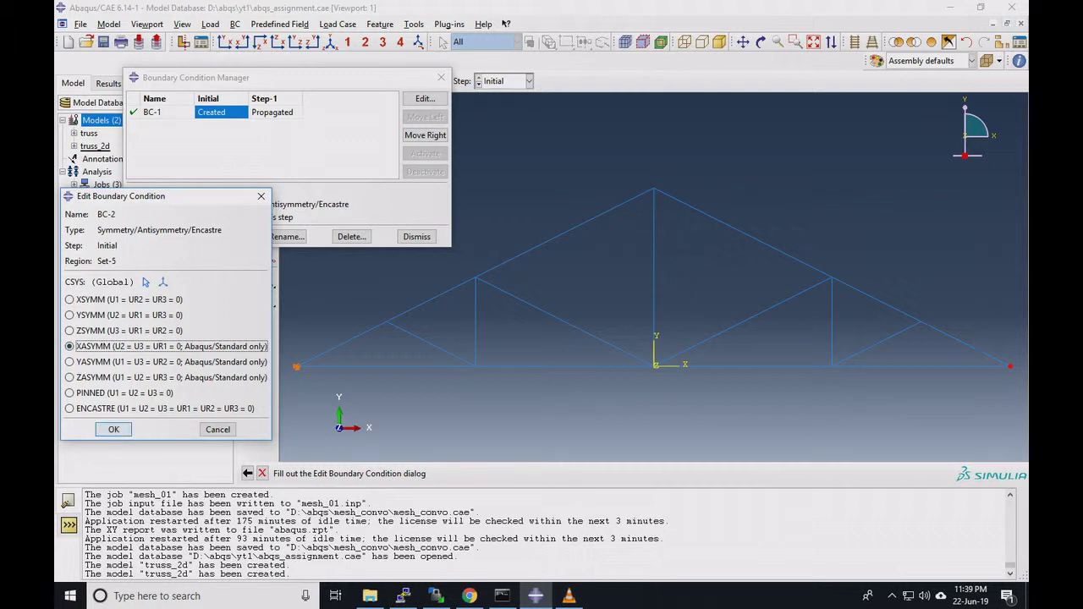
click(113, 429)
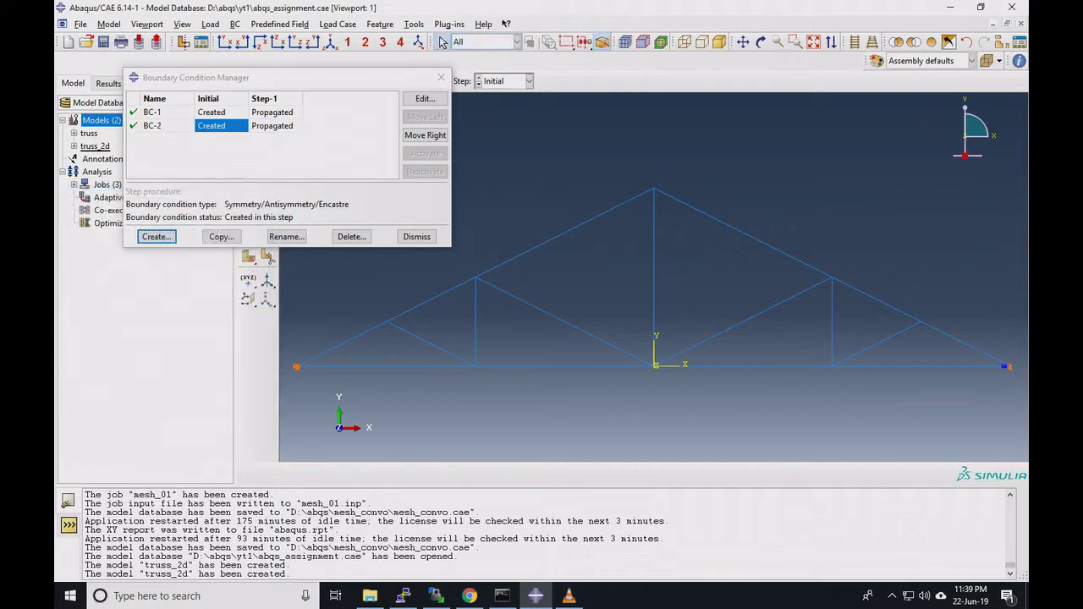
click(417, 236)
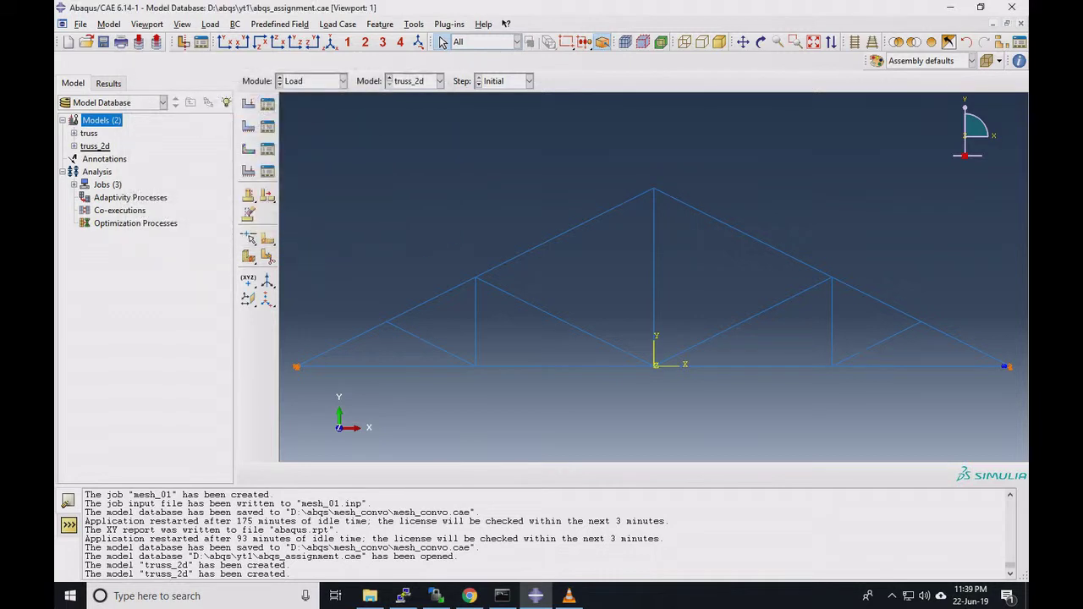
Switch to the Mesh module and make the truss part, instead of the assembly, the object for meshing
click(313, 80)
click(308, 172)
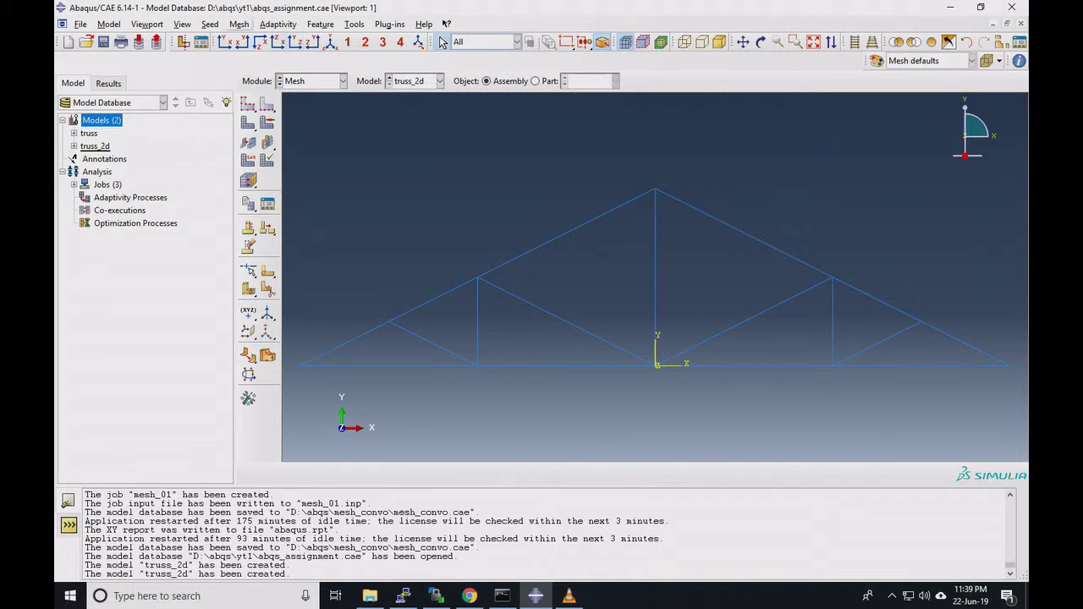
click(240, 23)
click(258, 38)
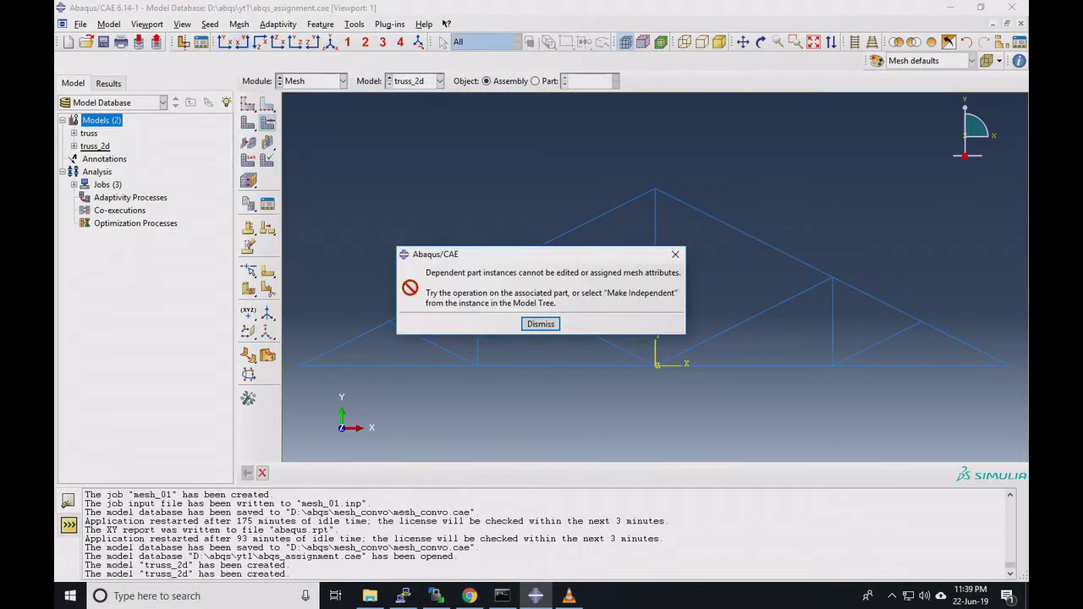
click(540, 323)
click(534, 80)
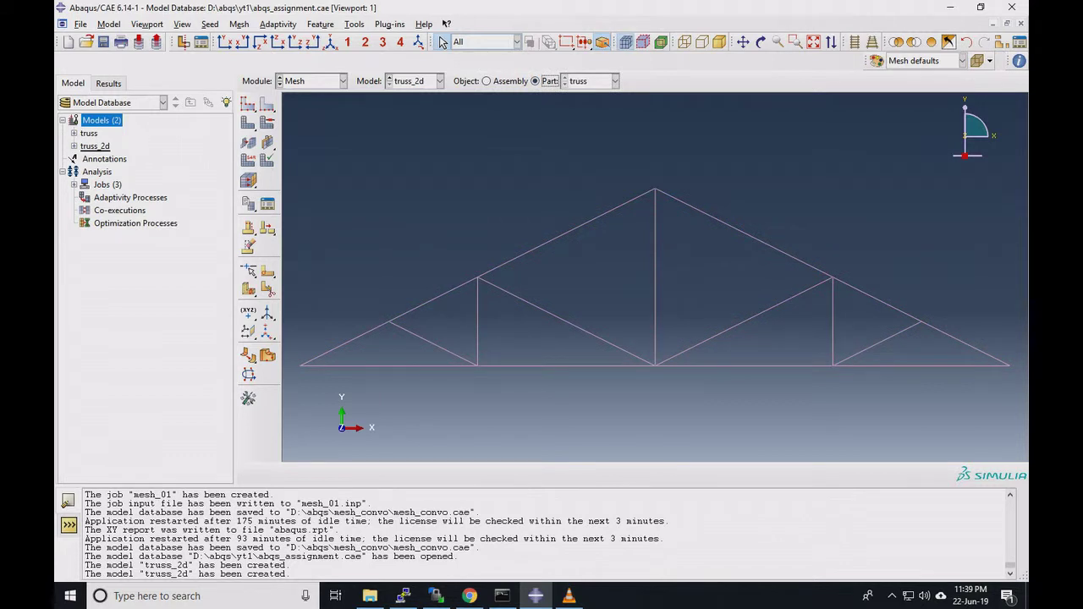
Assign linear truss elements (T2D2) from the Standard library to all members of the truss part
click(239, 23)
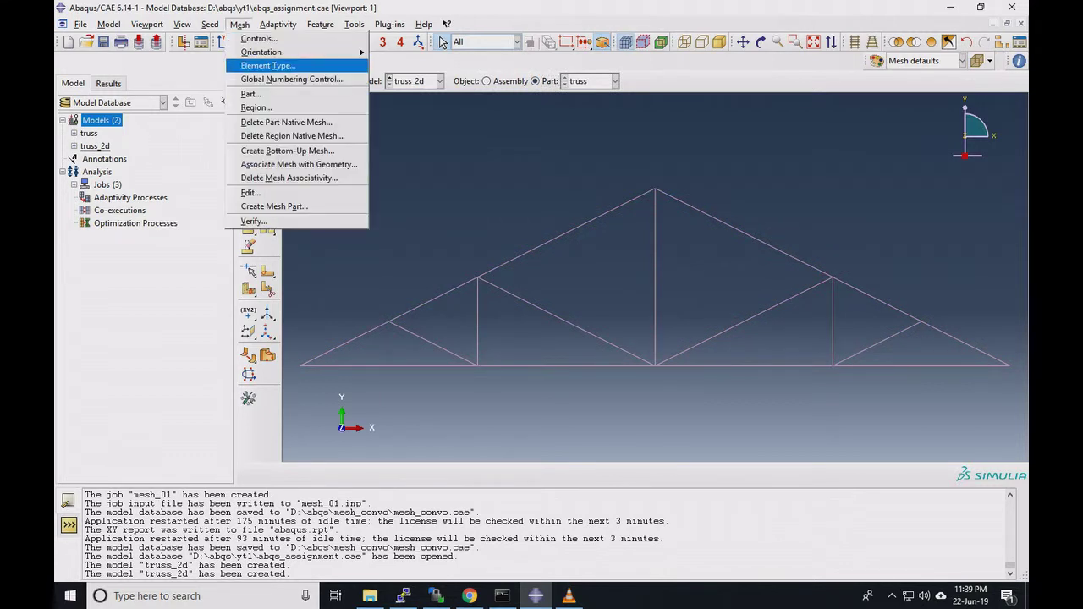
click(268, 65)
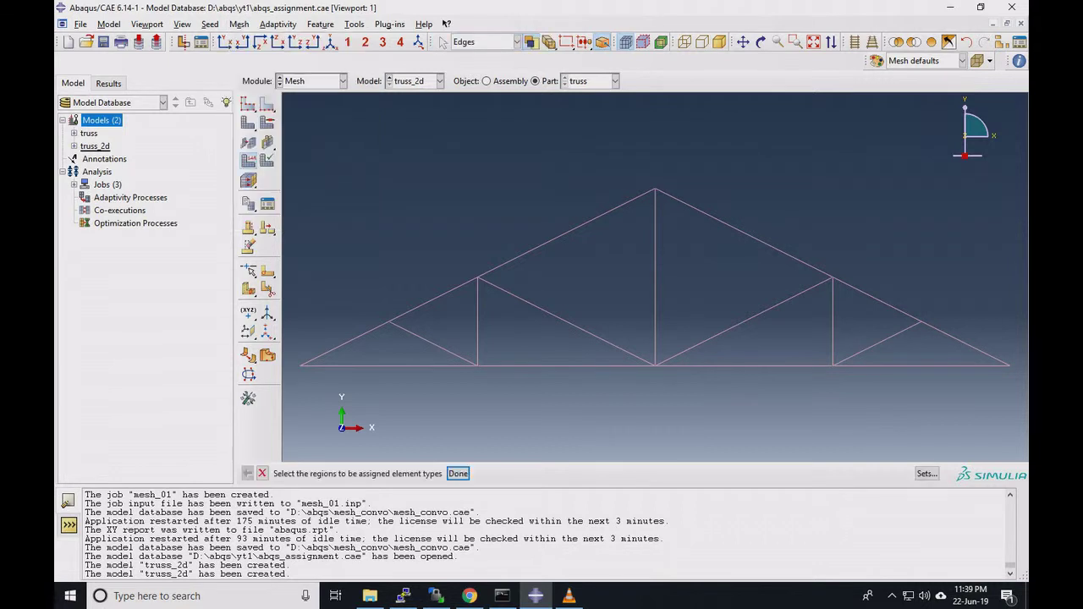
drag(292, 387, 1028, 174)
click(458, 473)
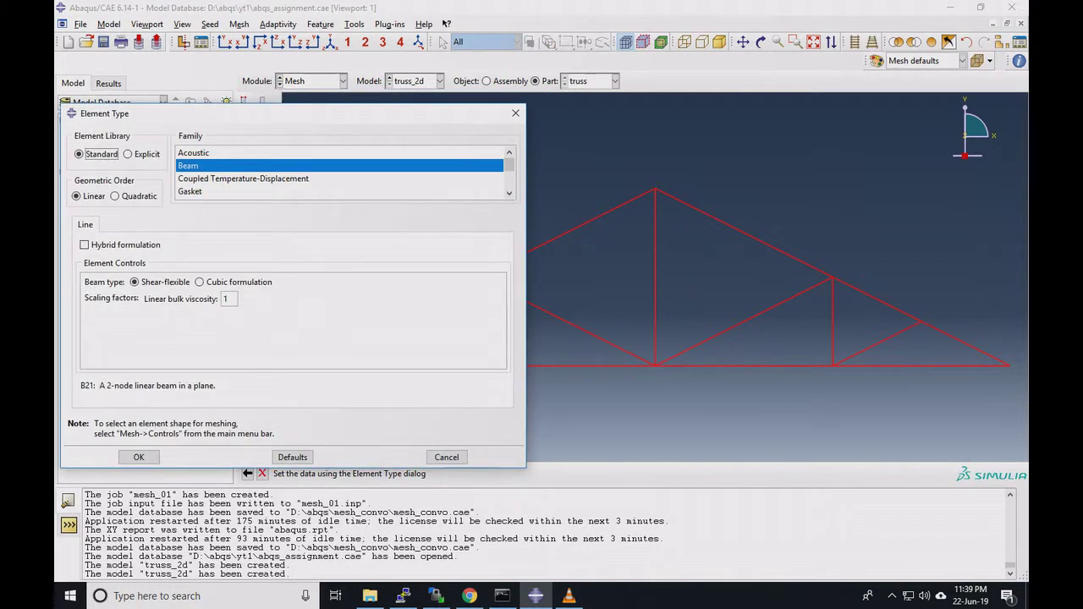
drag(96, 385, 79, 385)
click(114, 385)
drag(508, 165, 508, 180)
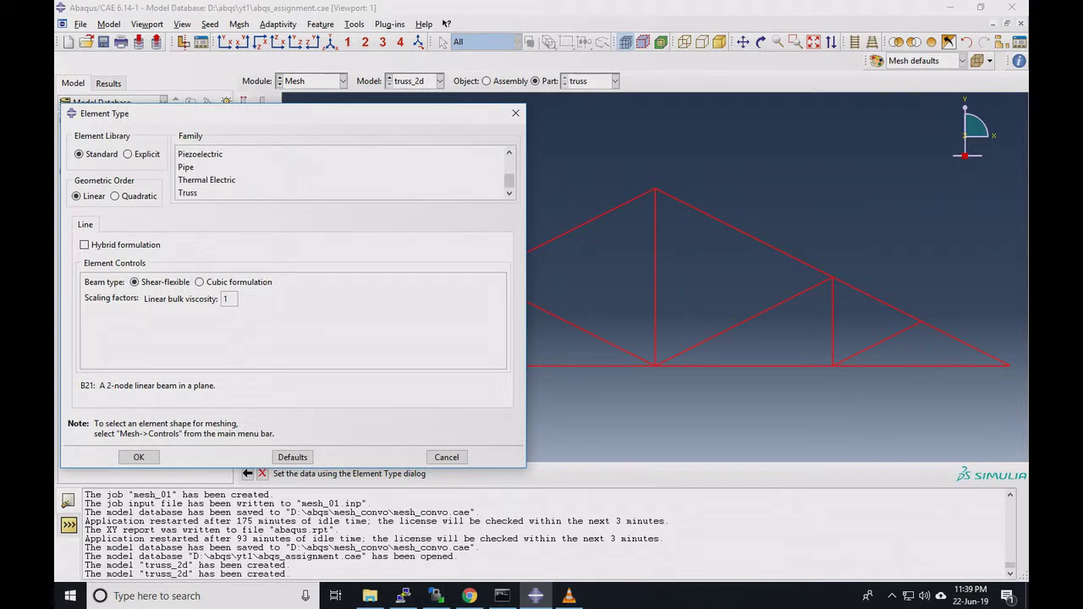
click(188, 193)
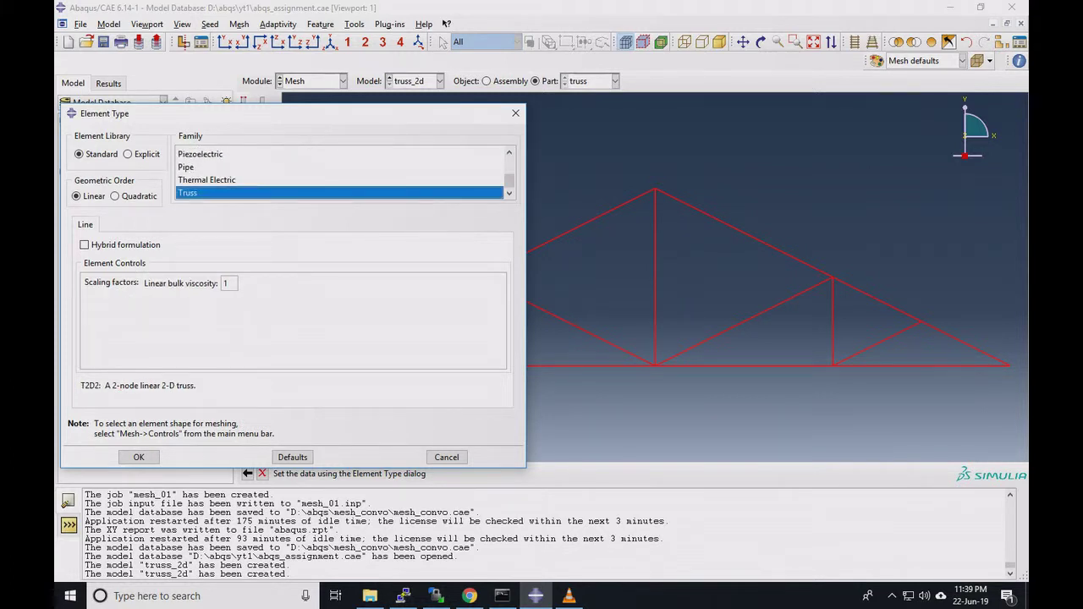
click(115, 196)
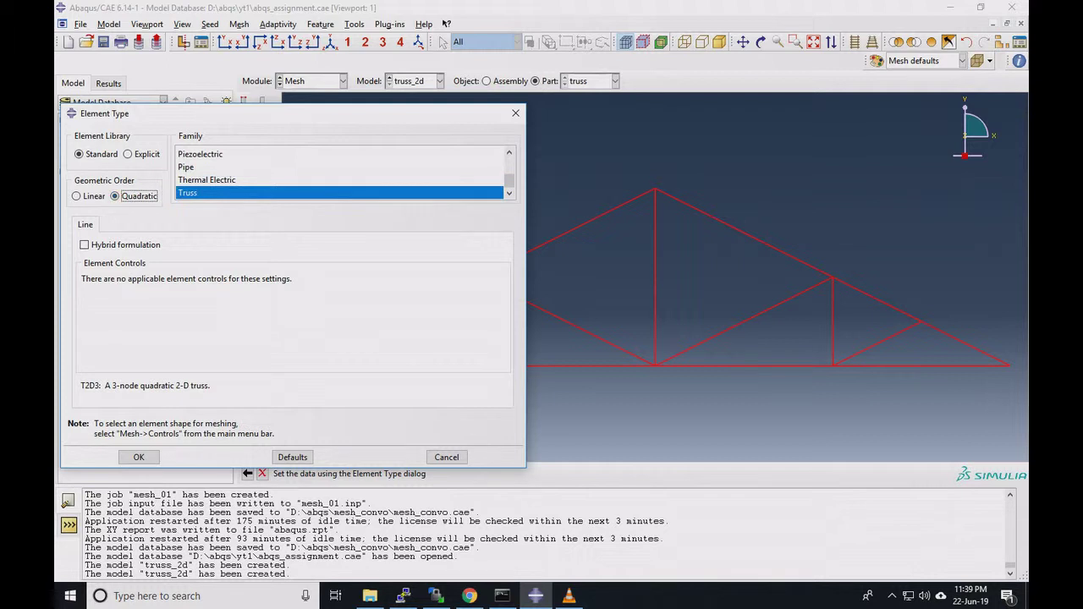
click(76, 197)
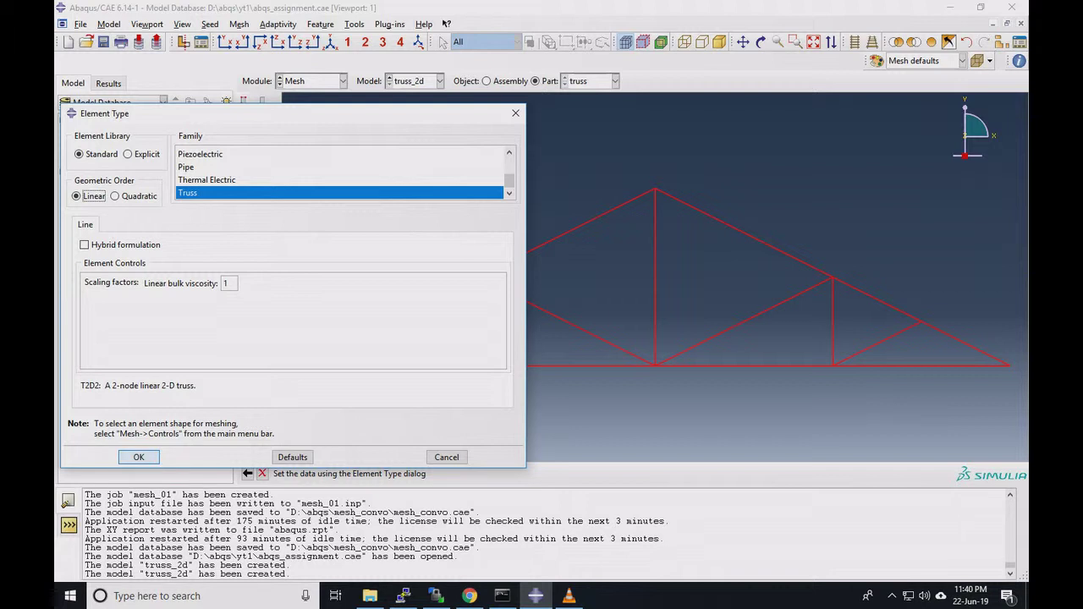
click(138, 457)
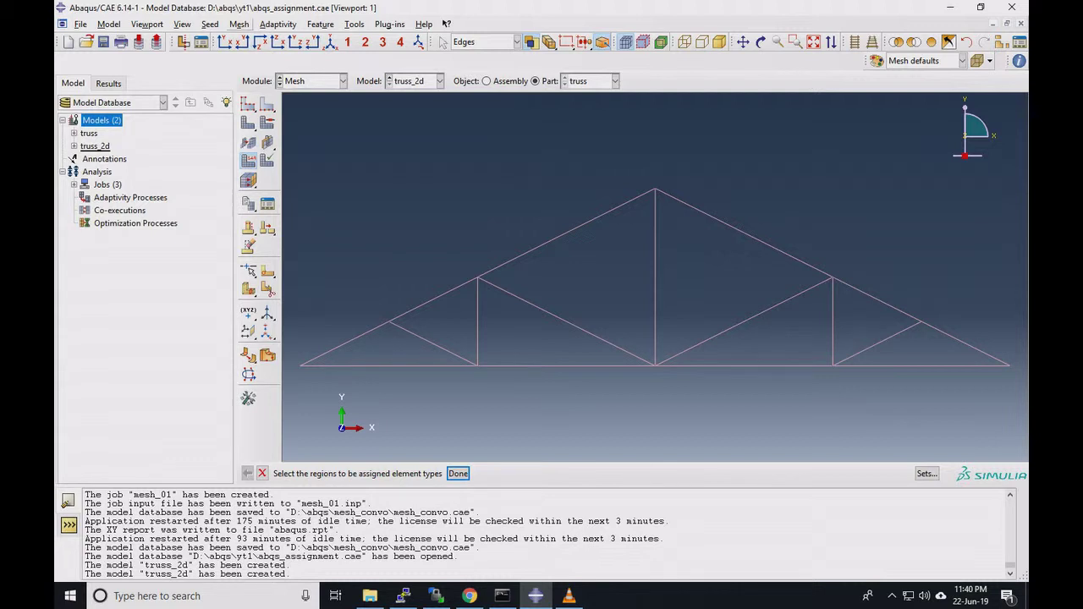
Seed all truss edges by number with 4 elements each, without bias, and mesh the part
click(248, 103)
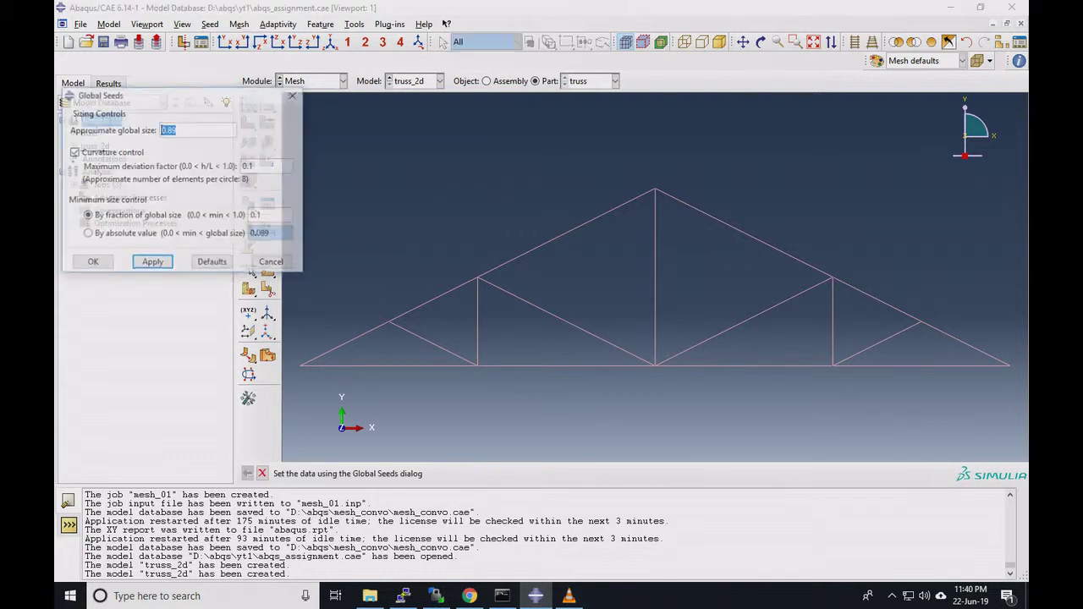
click(273, 262)
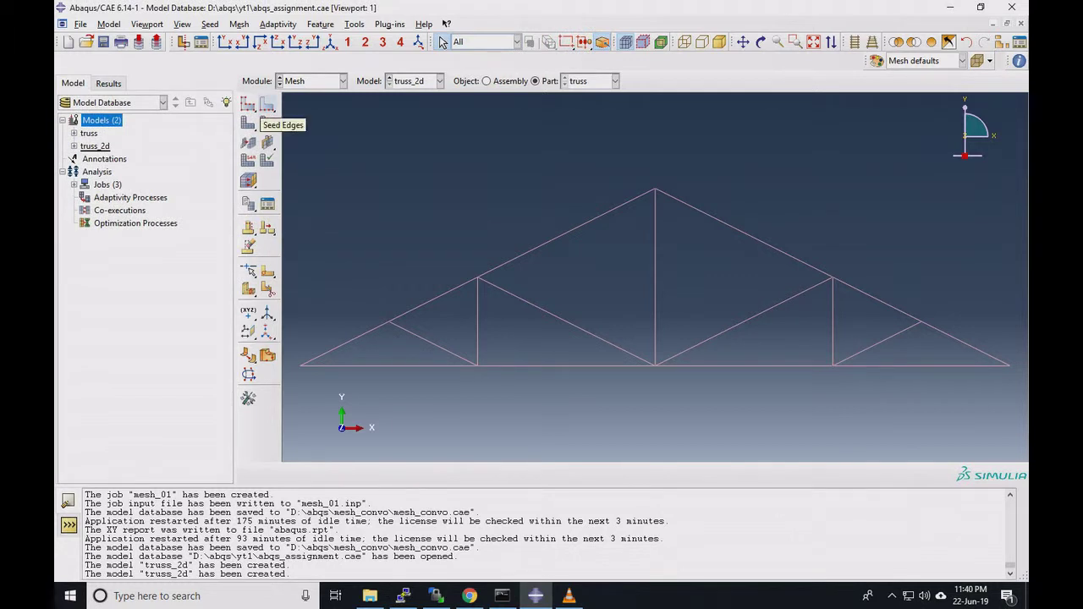
click(267, 103)
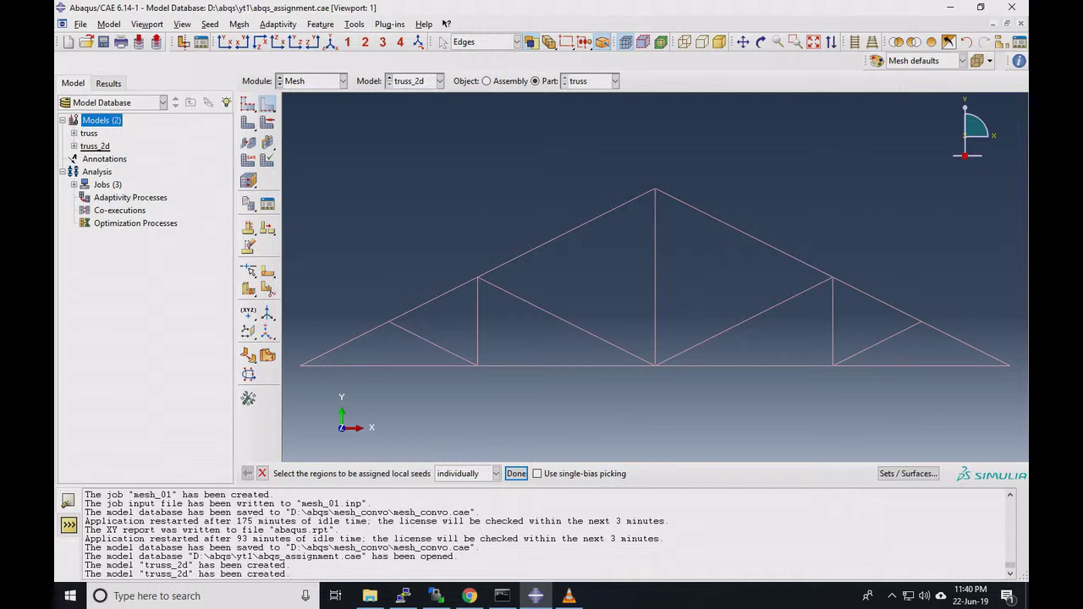
drag(293, 395, 1028, 170)
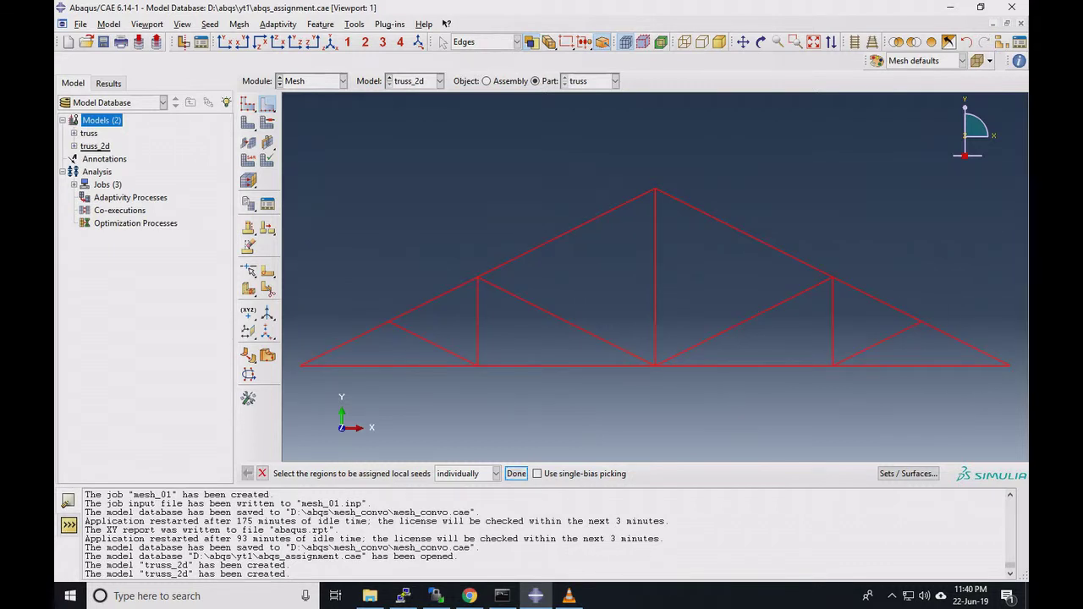
click(516, 473)
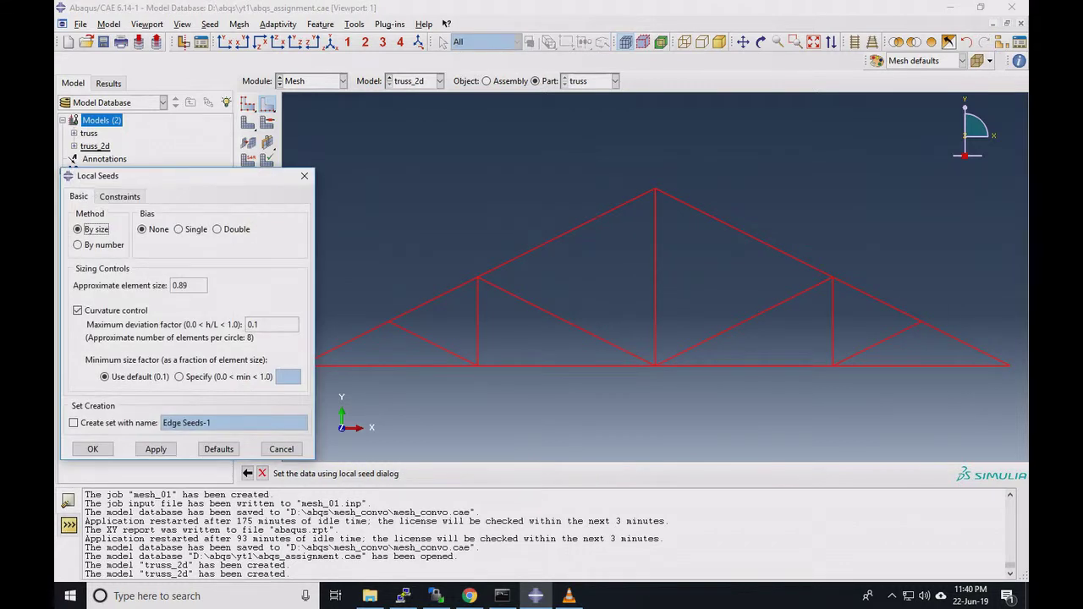
click(78, 244)
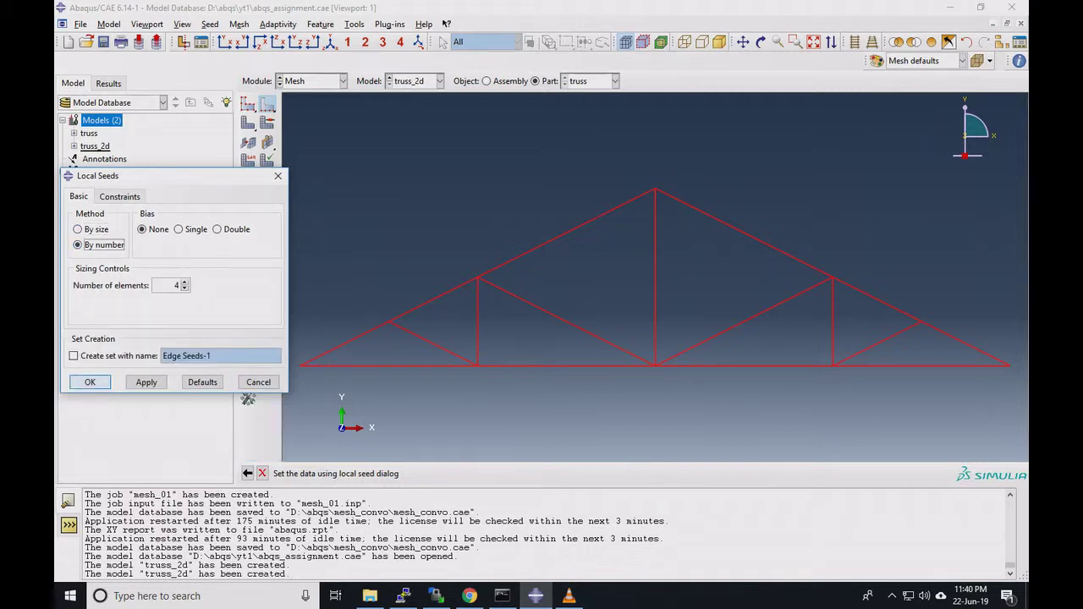
click(146, 381)
click(89, 382)
click(248, 122)
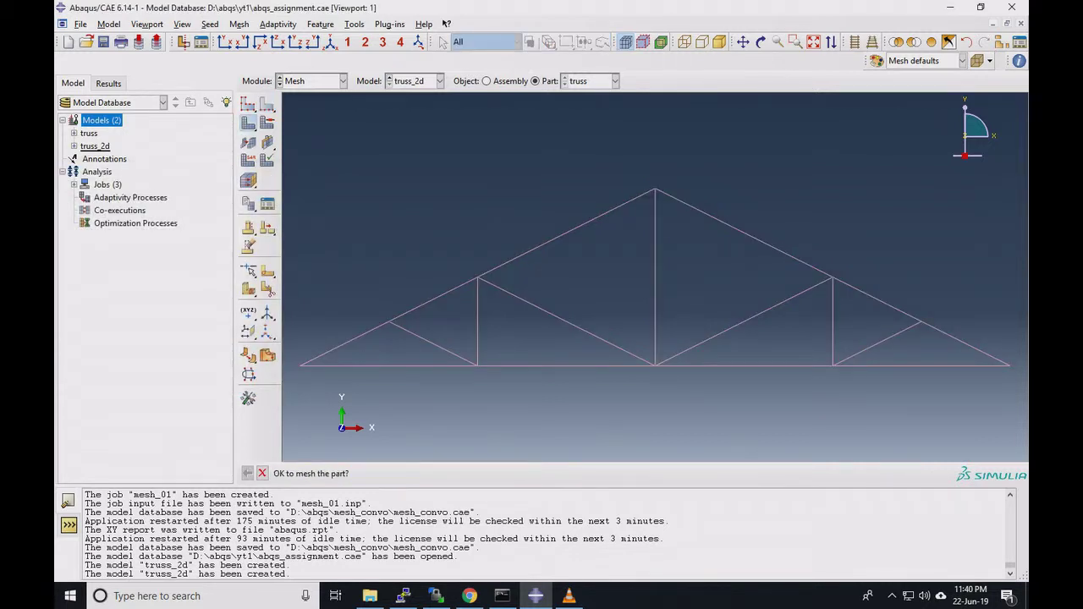
click(360, 473)
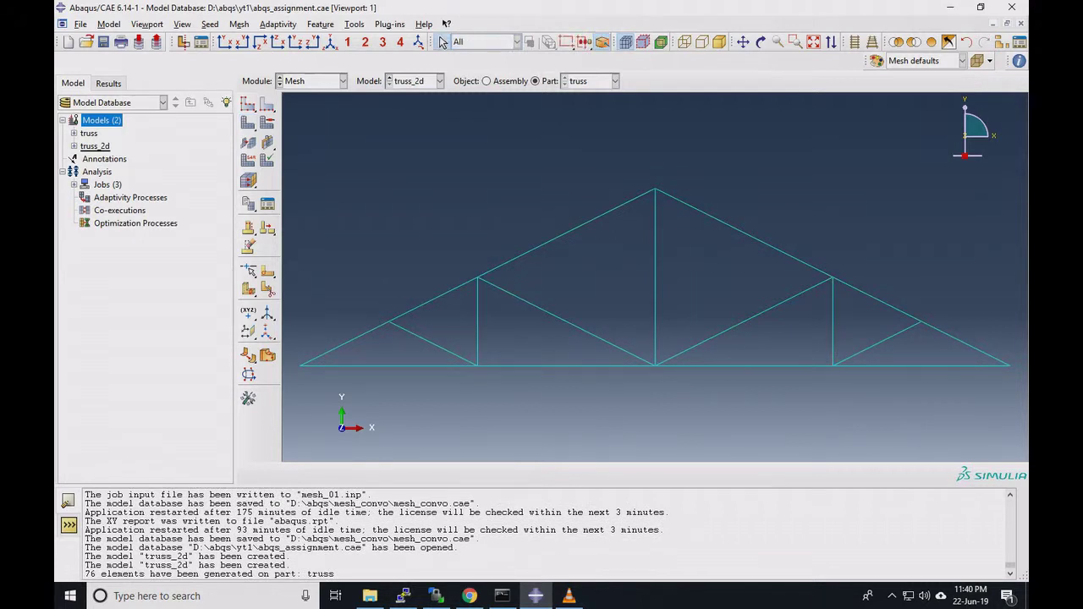
In the Job module, delete the three existing jobs slope_2_5_c4, truss_16 and truss_real
click(315, 81)
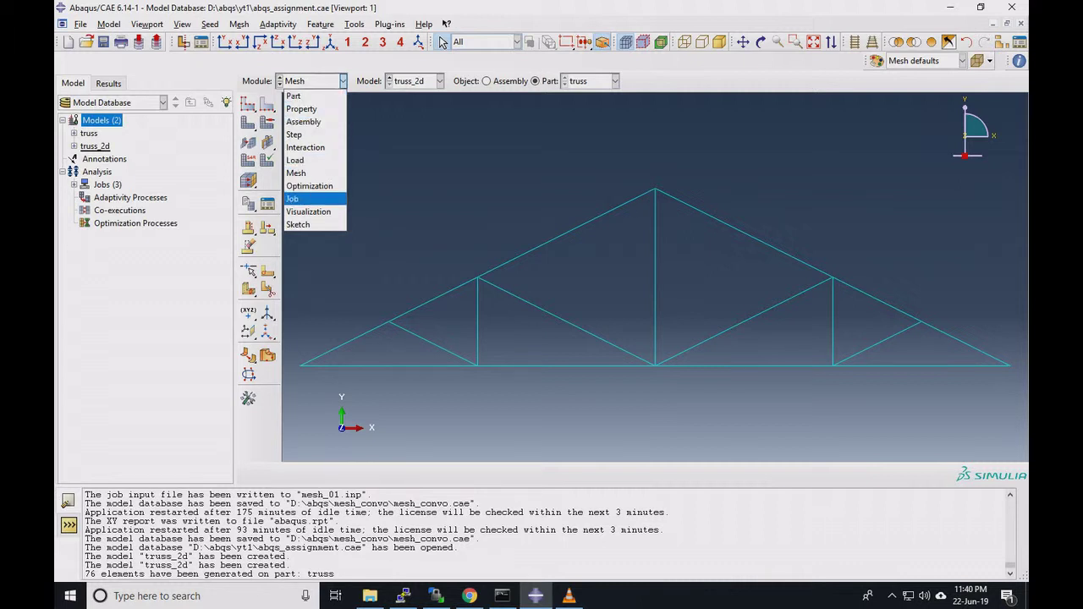
click(296, 198)
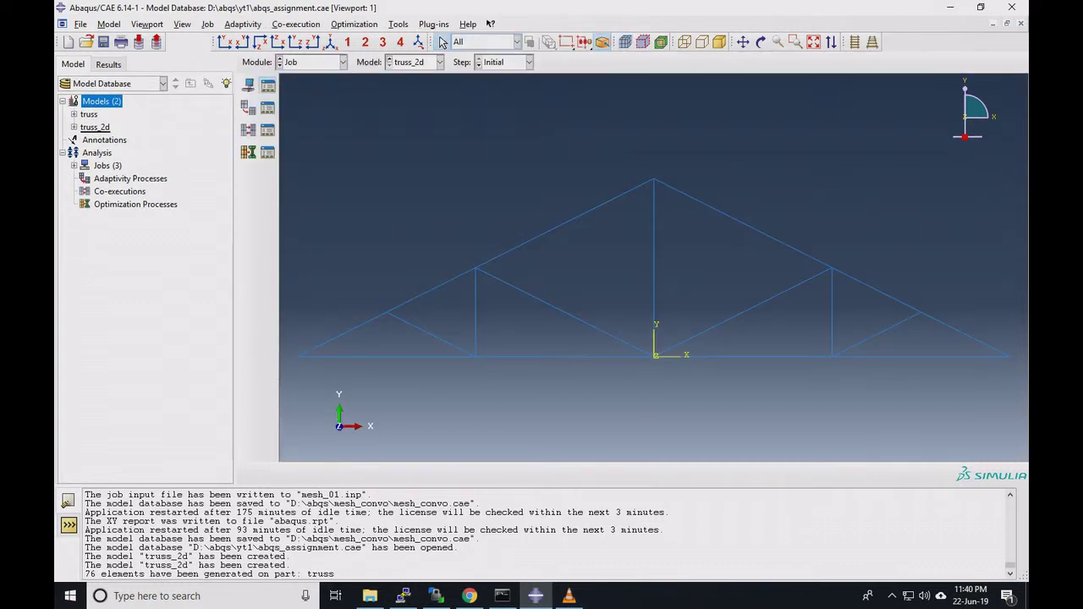
click(267, 85)
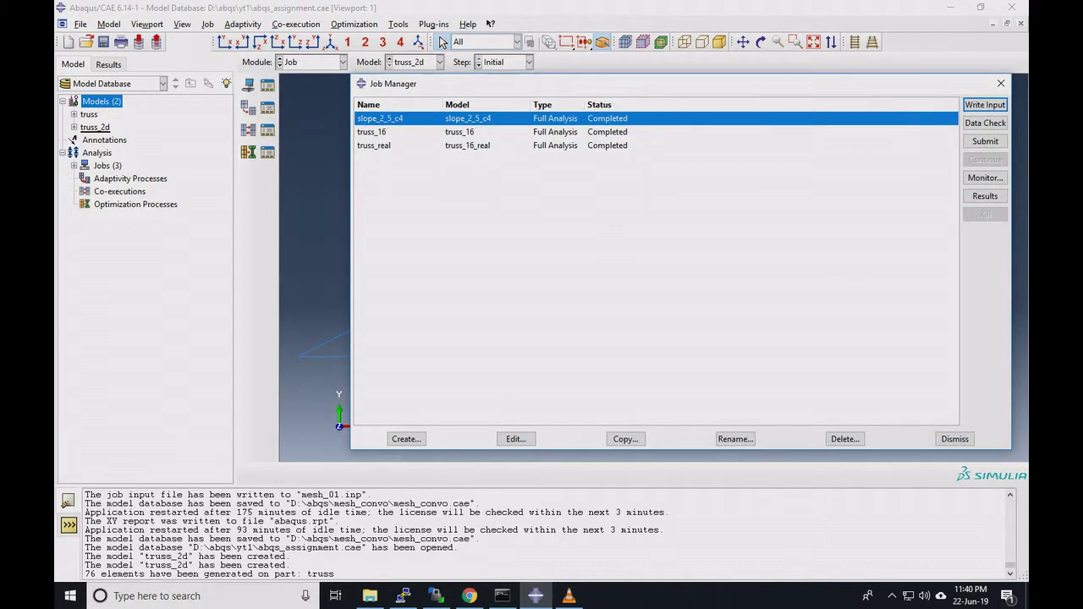
drag(485, 148, 486, 119)
click(844, 439)
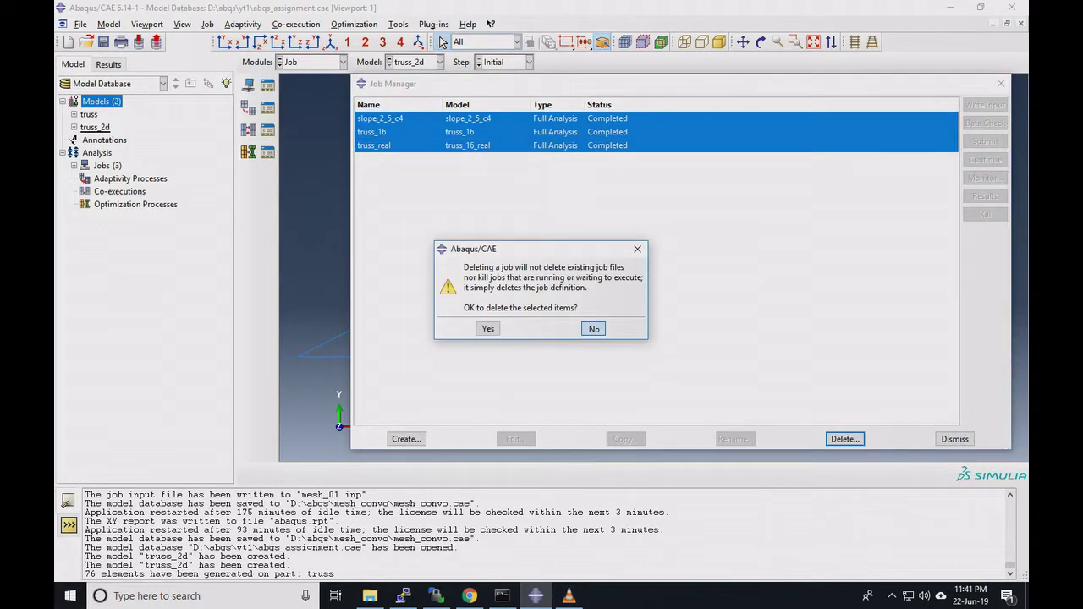
click(487, 329)
Create a job named truss_2d from the truss_2d model
click(406, 438)
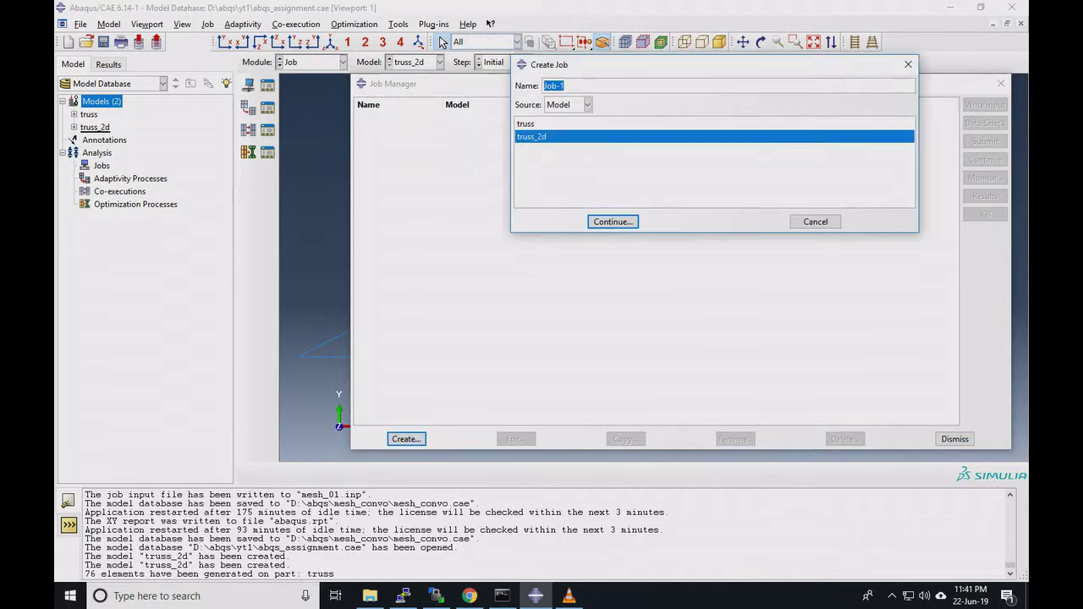
text(truss_2d)
key(Return)
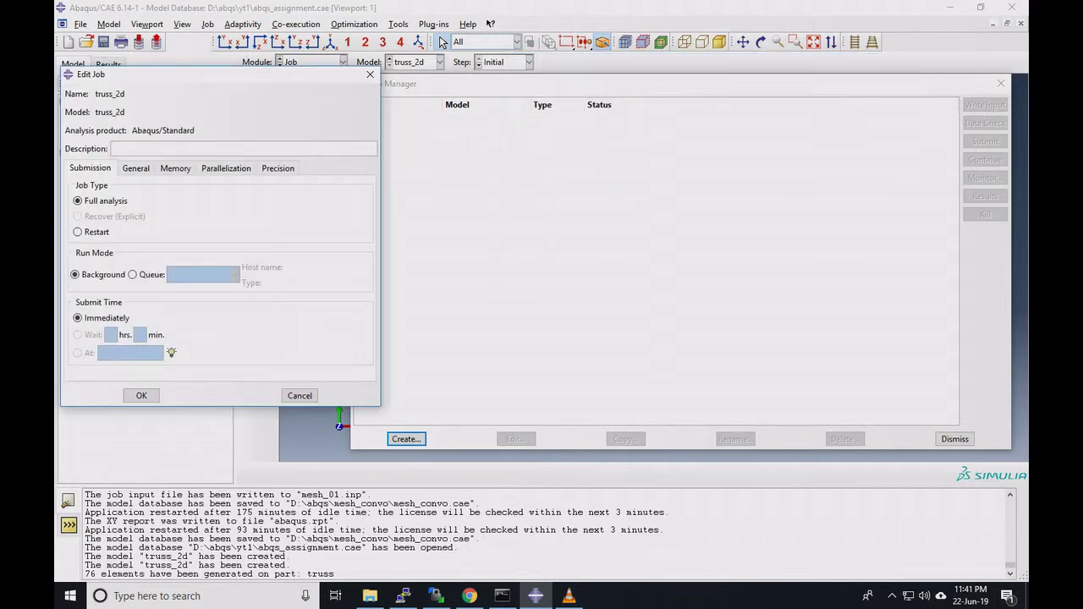
Examine the new job's general, memory, parallelization, precision and submission settings
click(136, 167)
click(176, 167)
click(225, 168)
click(276, 168)
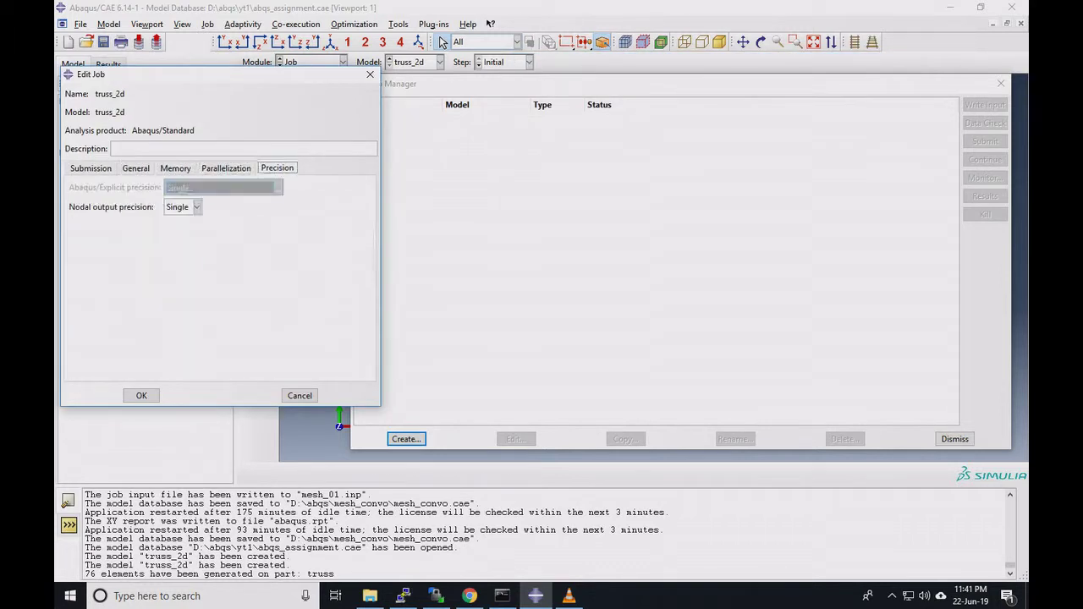
key(ctrl+shift+Tab)
key(ctrl+shift+Tab)
key(ctrl+Tab)
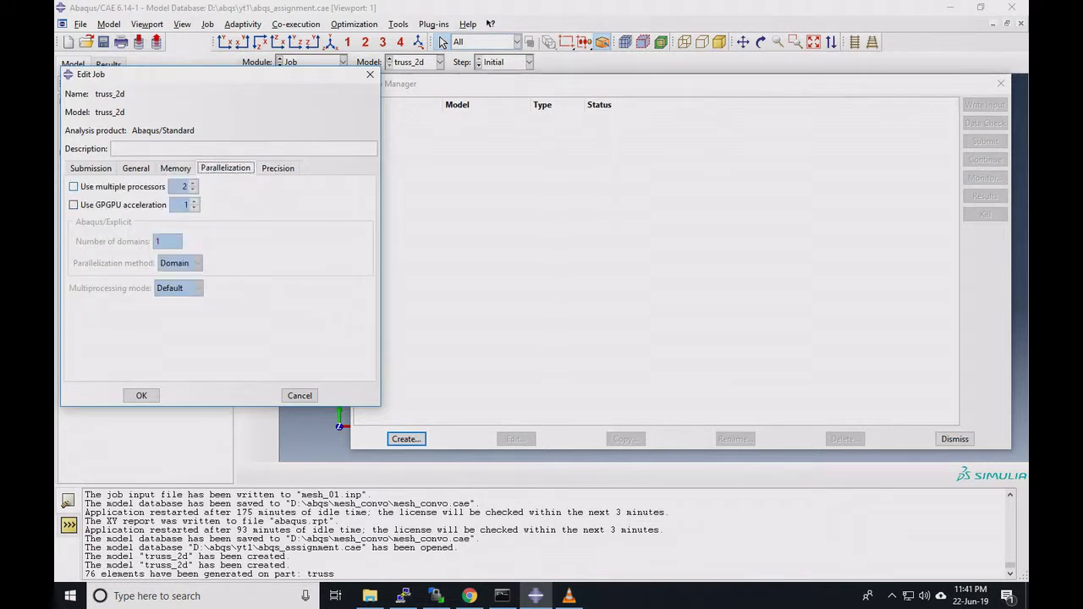
key(ctrl+shift+Tab)
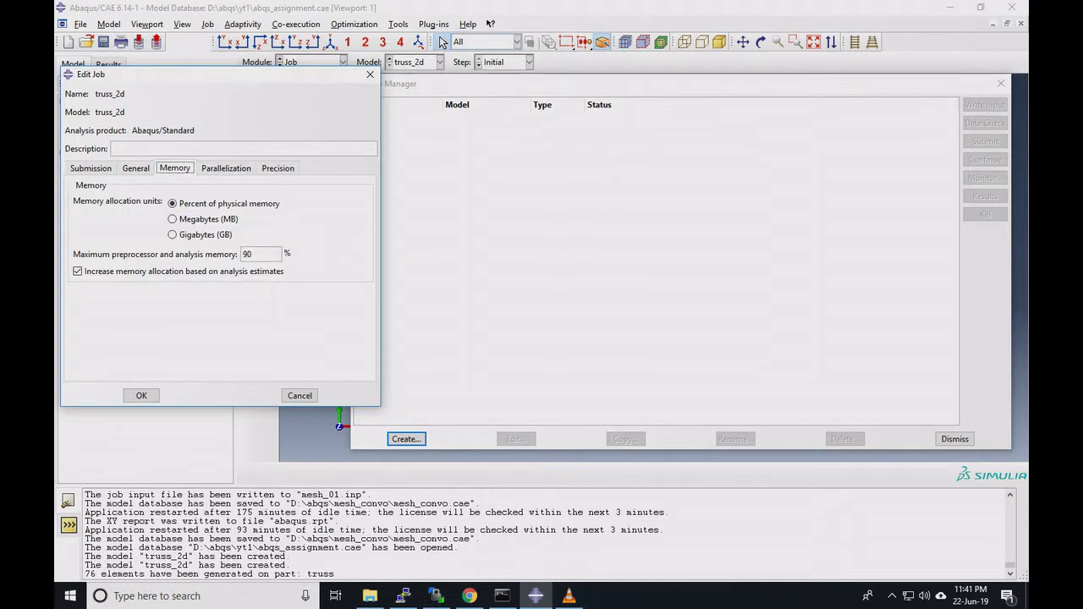
key(ctrl+Tab)
key(ctrl+shift+Tab)
key(ctrl+shift+Tab)
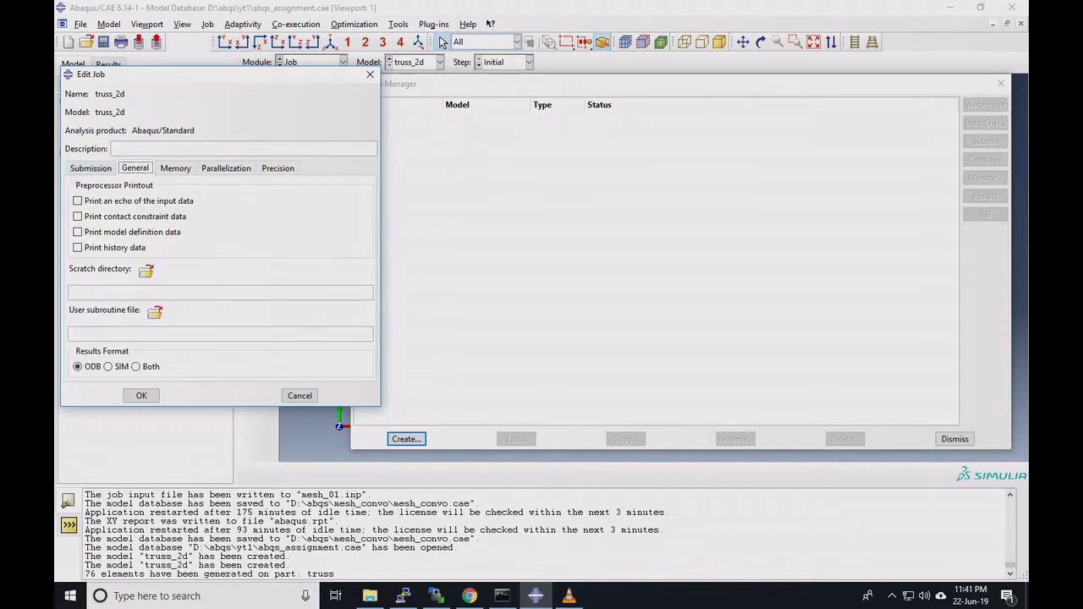
key(ctrl+shift+Tab)
key(Tab)
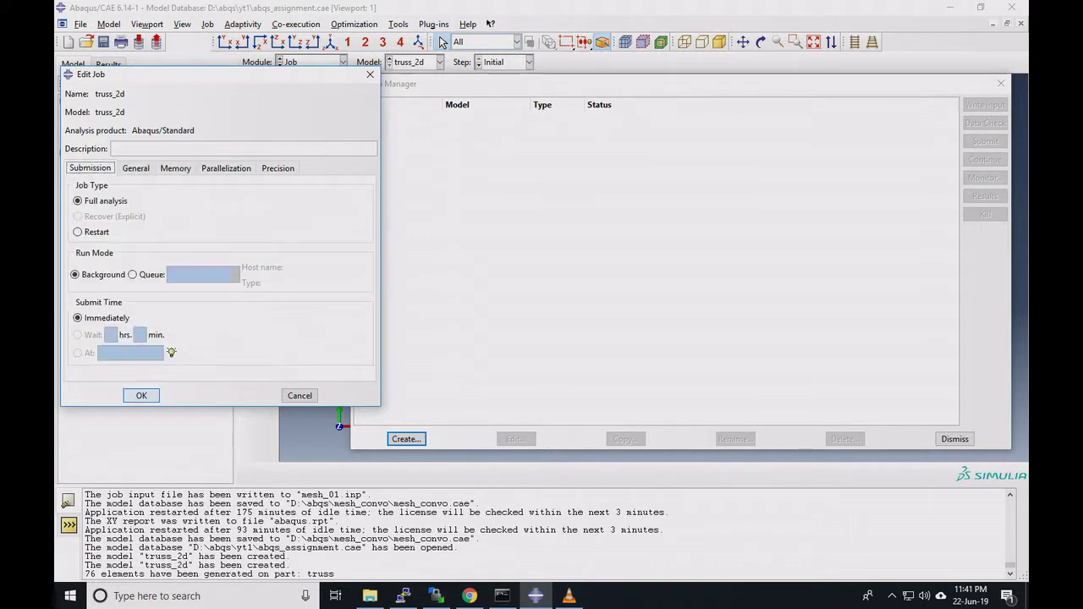
Accept the default job settings, then submit truss_2d for analysis and open its results
key(Return)
click(984, 140)
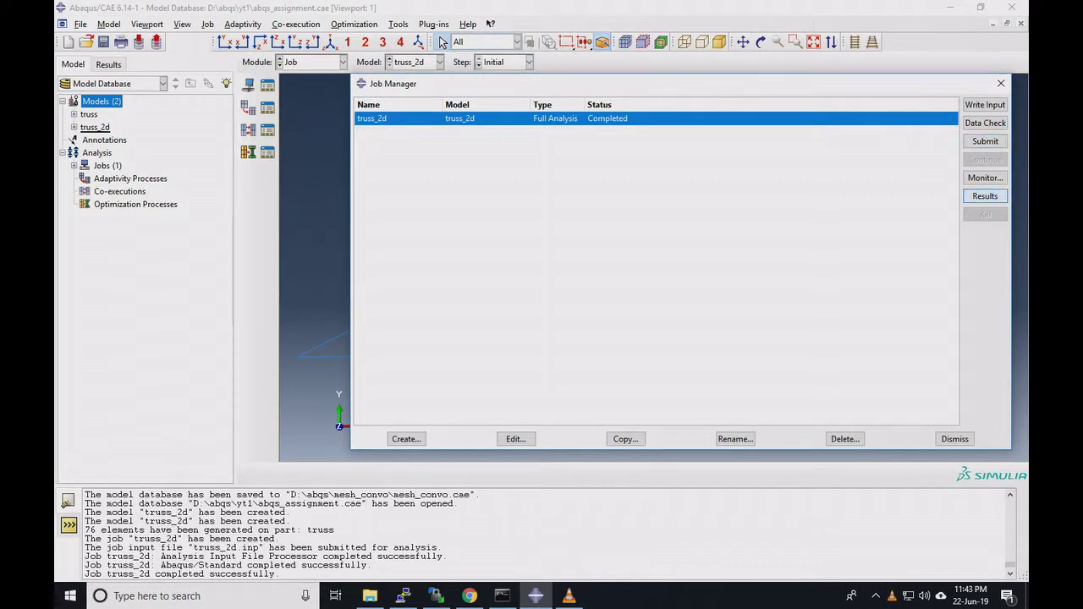
click(985, 196)
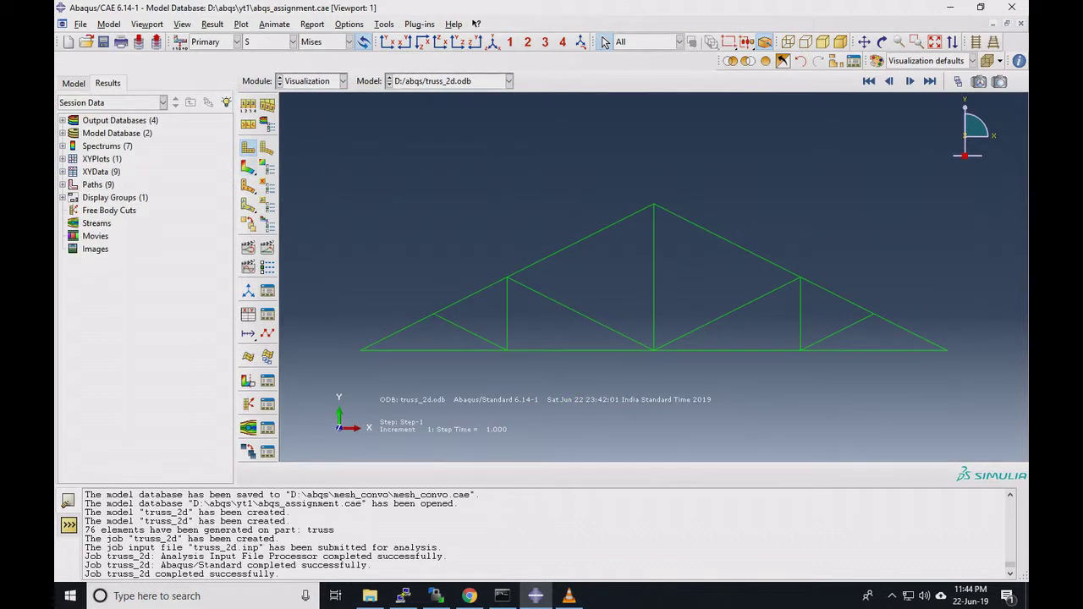
Plot stress contours on the deformed truss and set a uniform deformation scale factor of 1
click(248, 167)
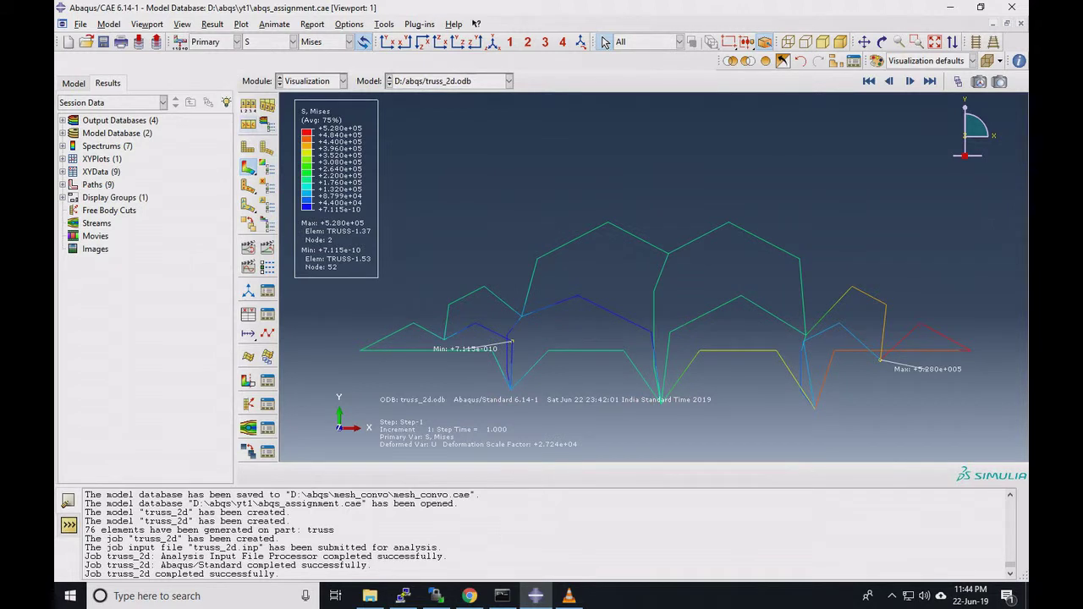
click(248, 104)
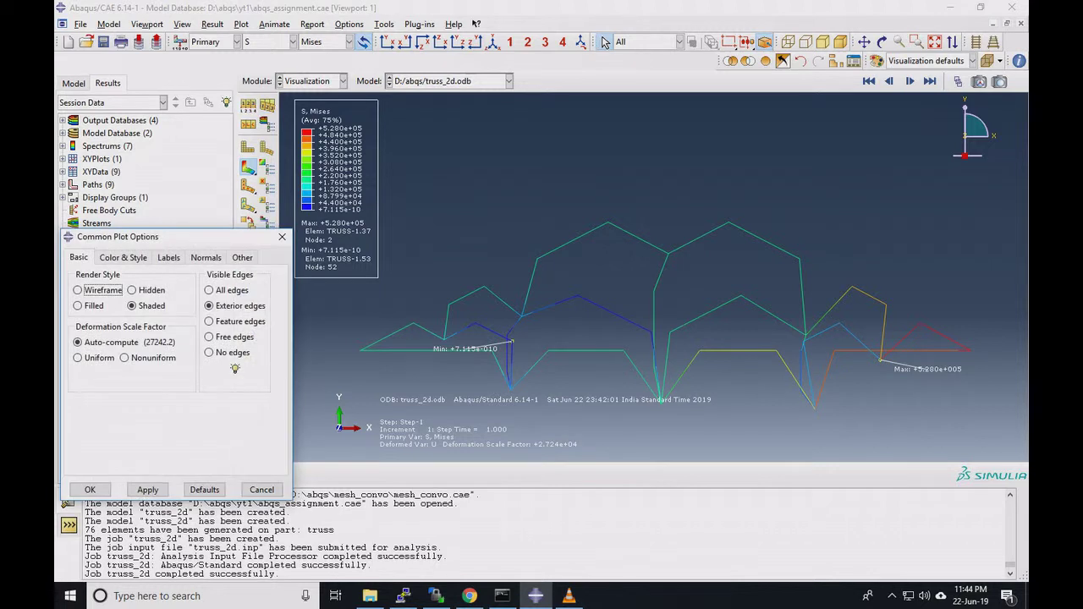
click(78, 357)
click(106, 377)
click(90, 490)
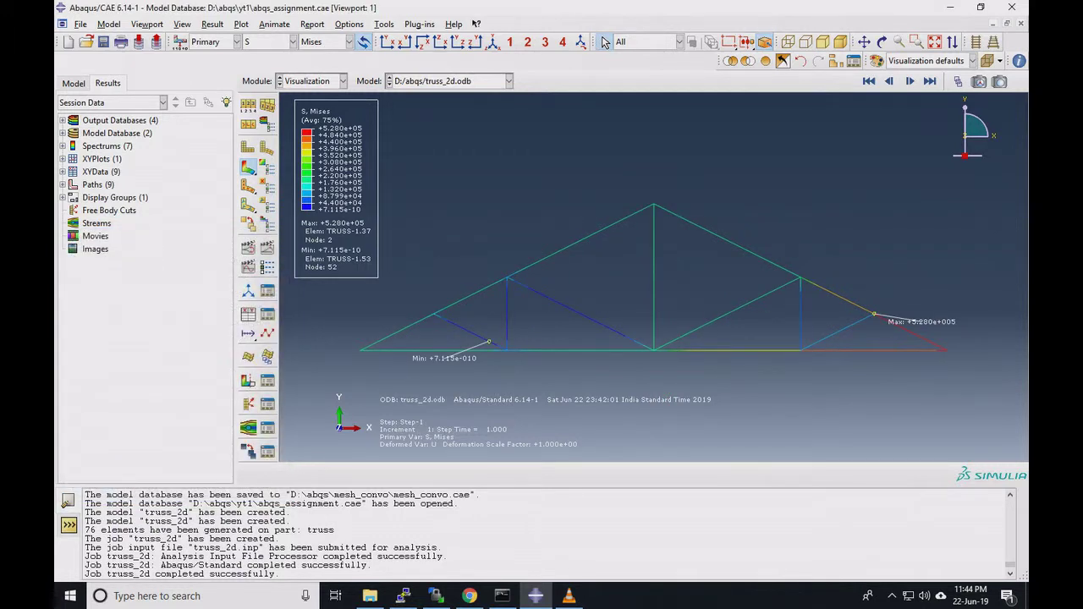
Switch the contour plot to the vertical displacement component U2
click(293, 41)
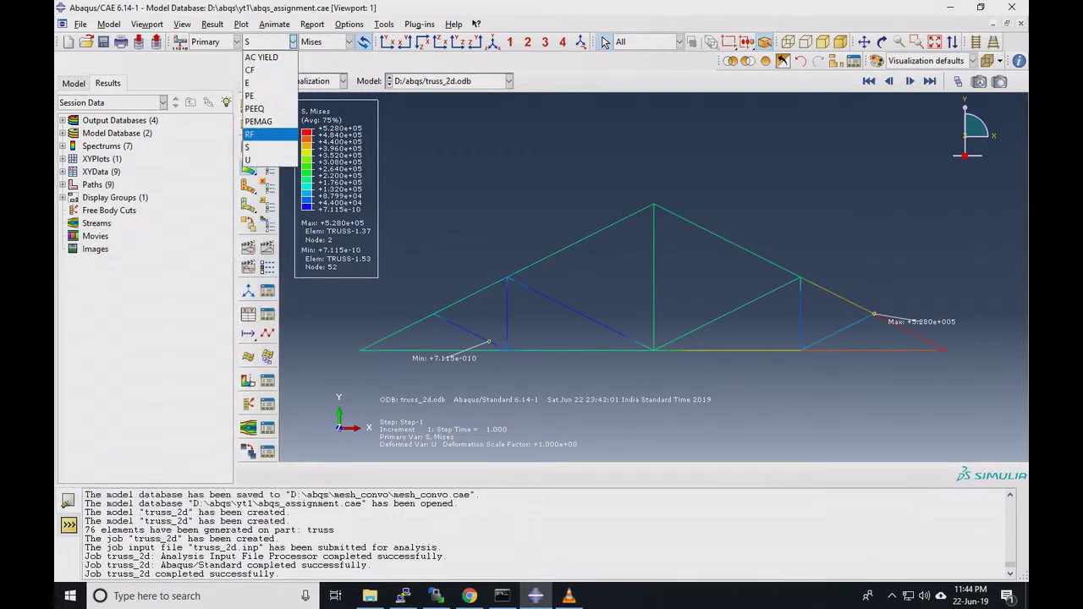
click(254, 160)
click(349, 42)
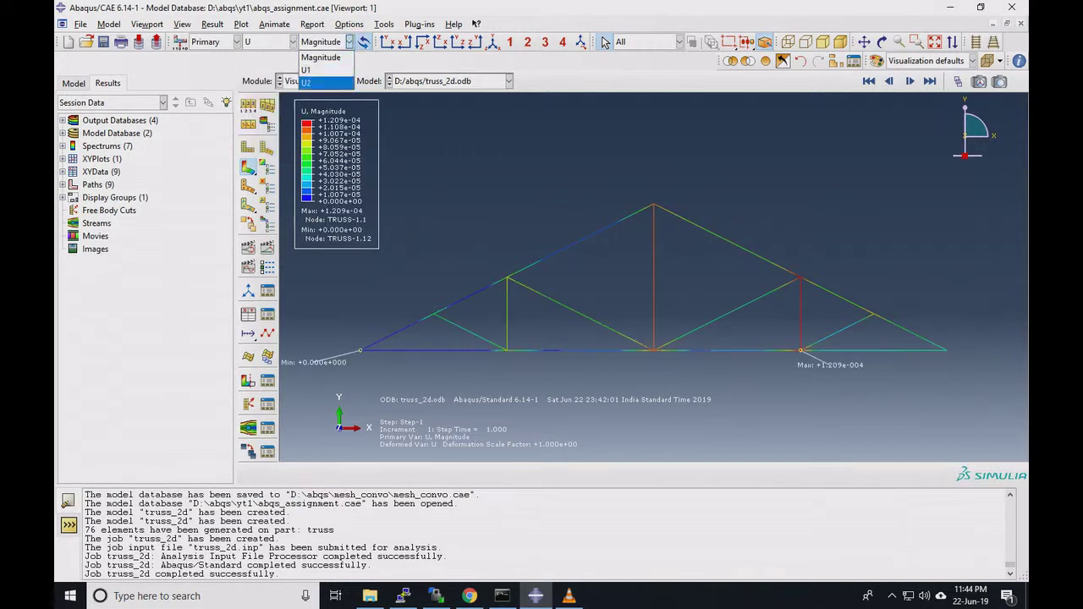
click(315, 82)
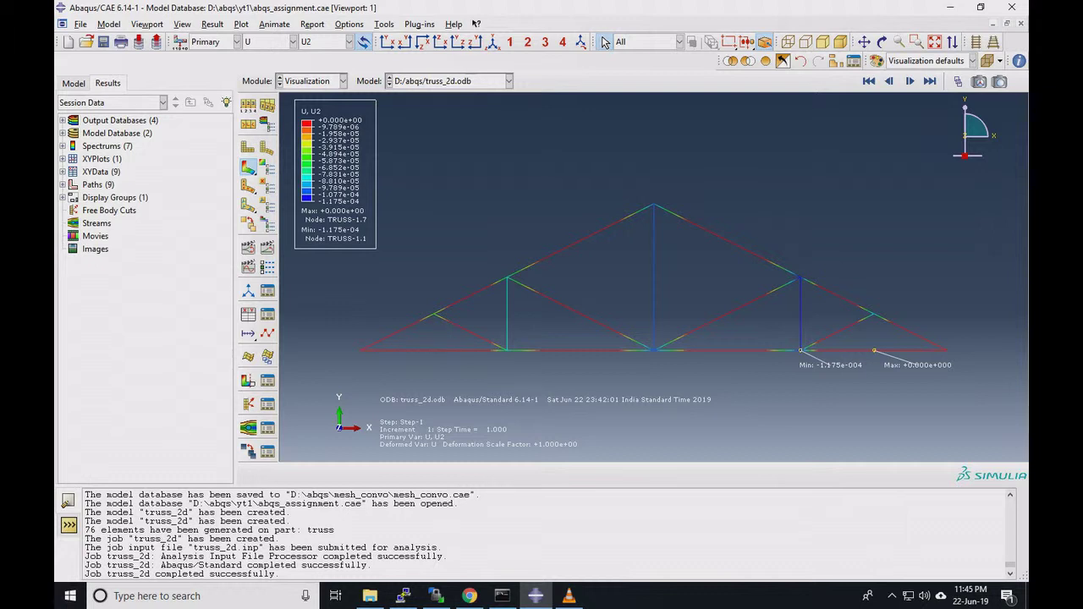
Return to the Assembly module of truss_2d and copy the truss_2d model under the name truss_2d_finer
click(342, 80)
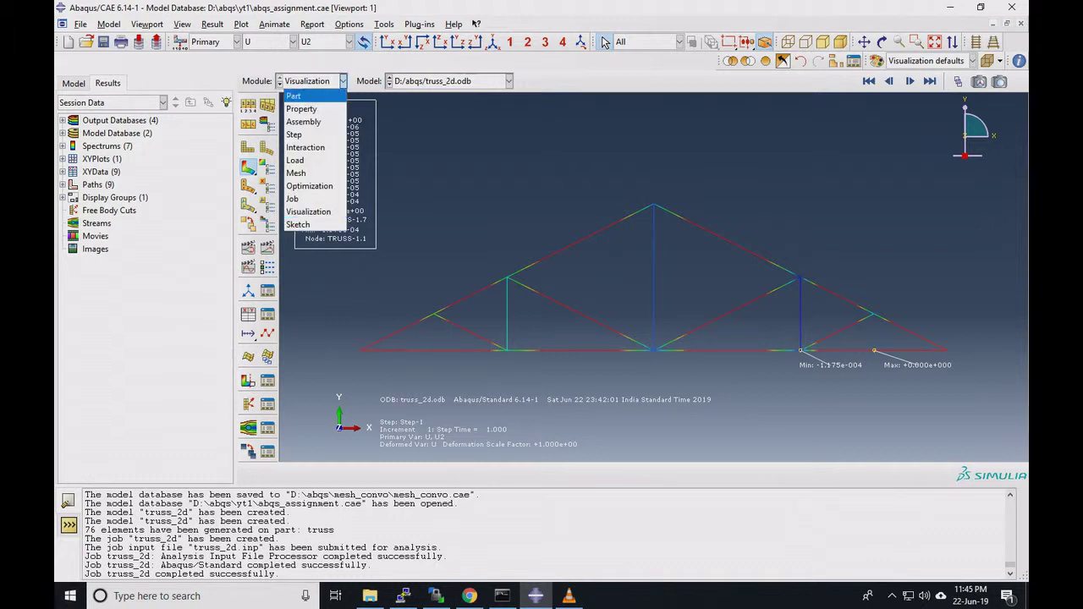
key(Down)
key(Down)
key(Return)
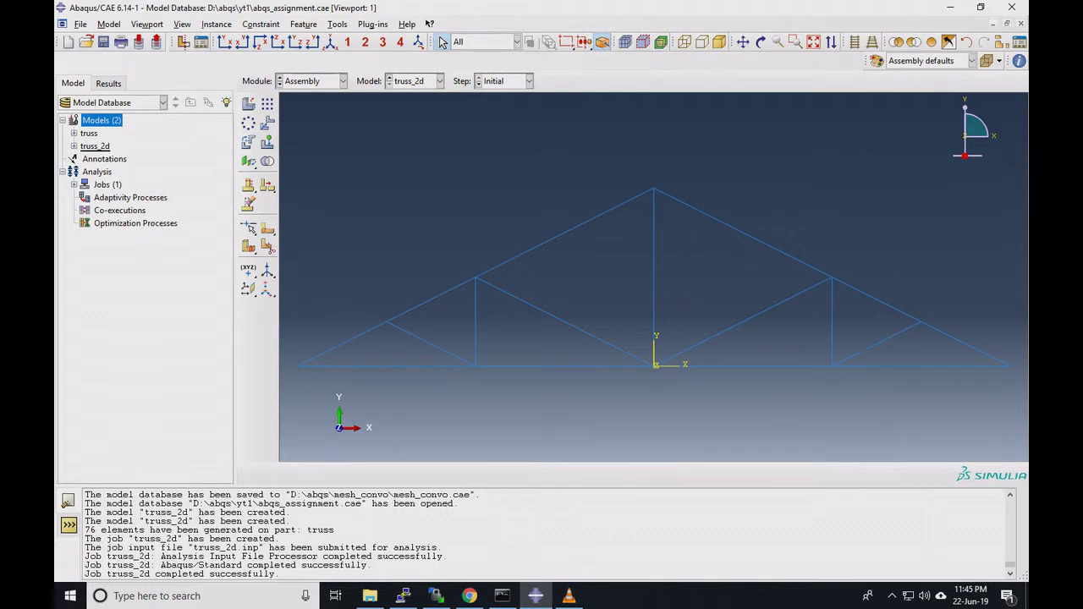
double_click(95, 146)
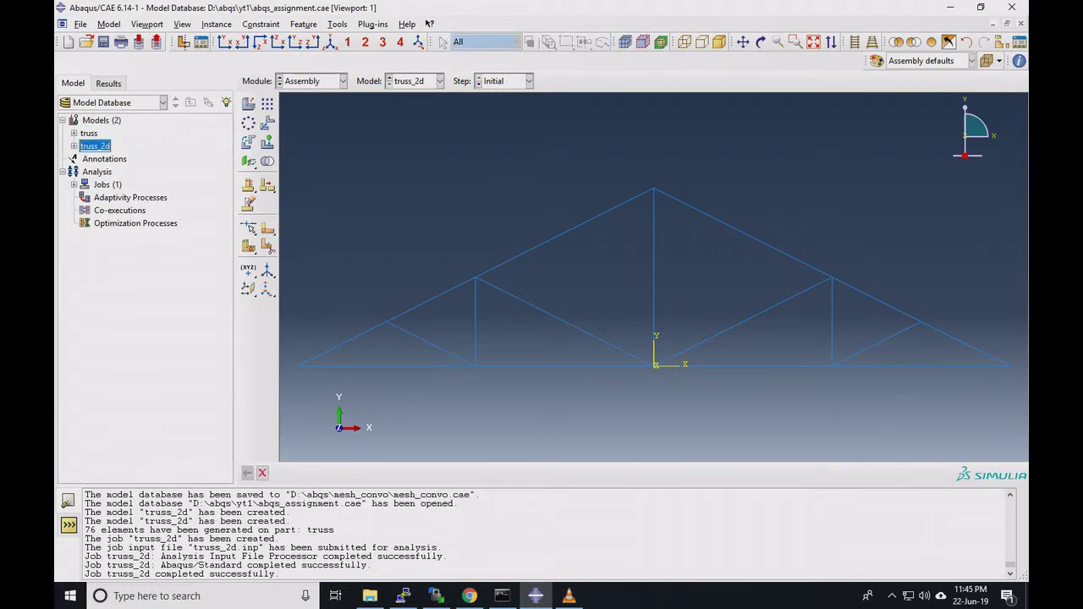
right_click(99, 146)
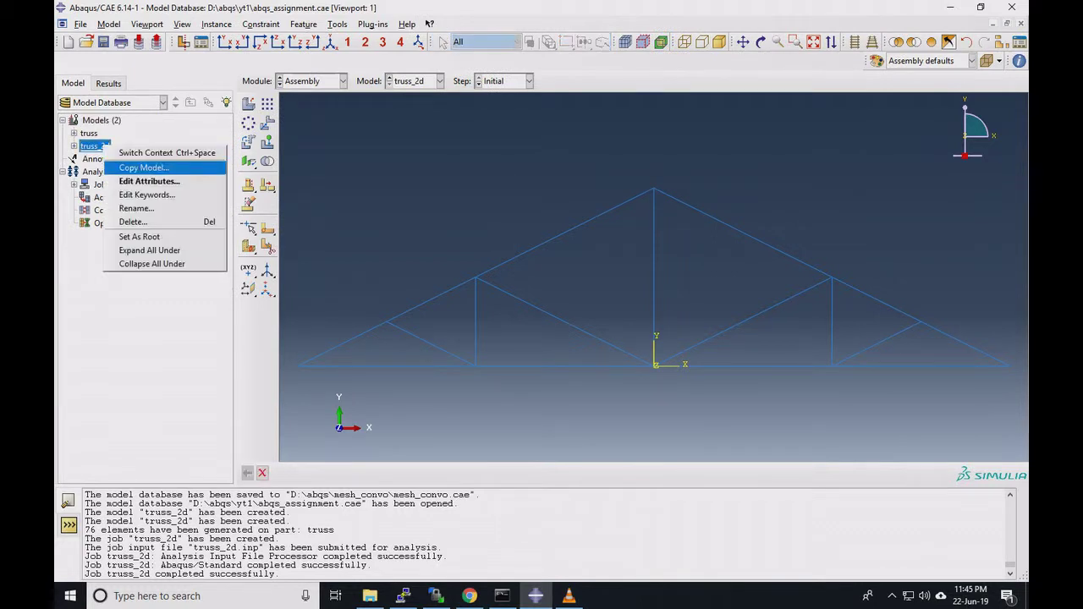
click(126, 167)
key(End)
key(BackSpace)
key(BackSpace)
key(BackSpace)
key(BackSpace)
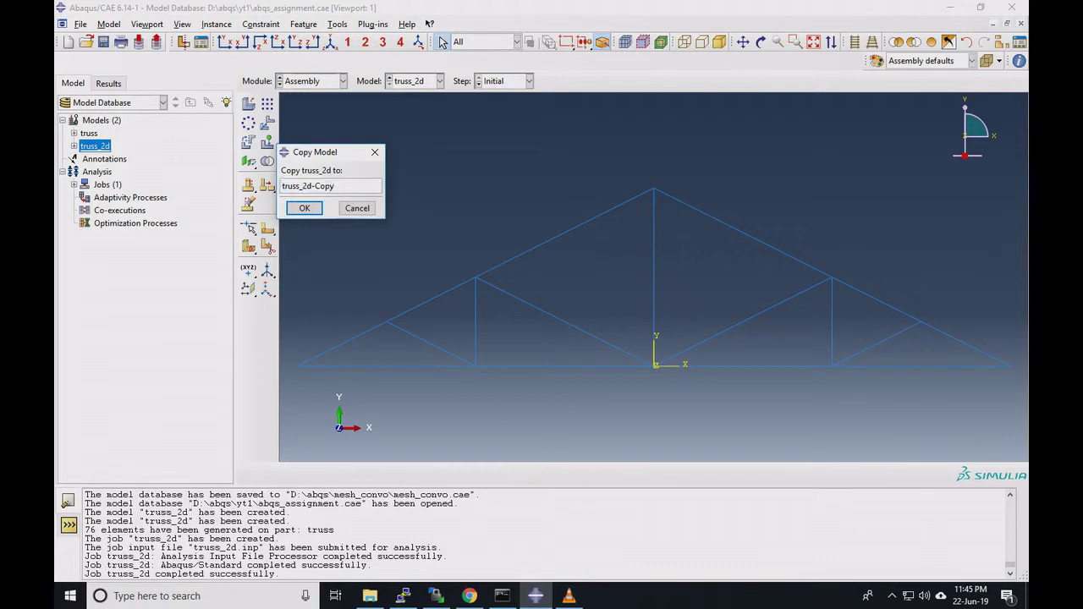
text(_finer)
click(304, 209)
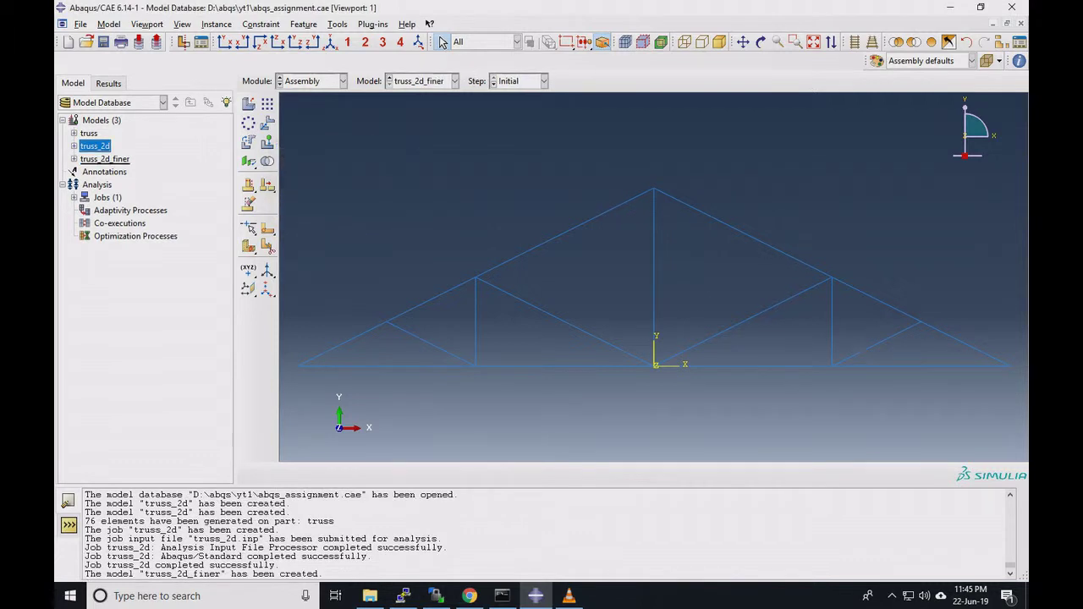
Switch truss_2d_finer to the Mesh module and display the truss part instead of the assembly
click(342, 80)
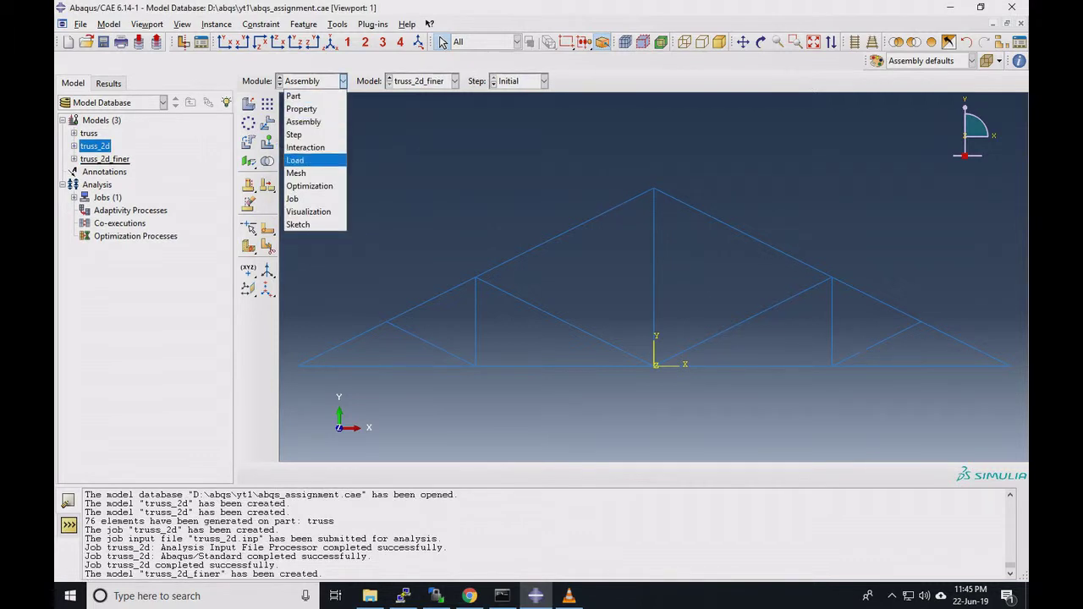
click(296, 173)
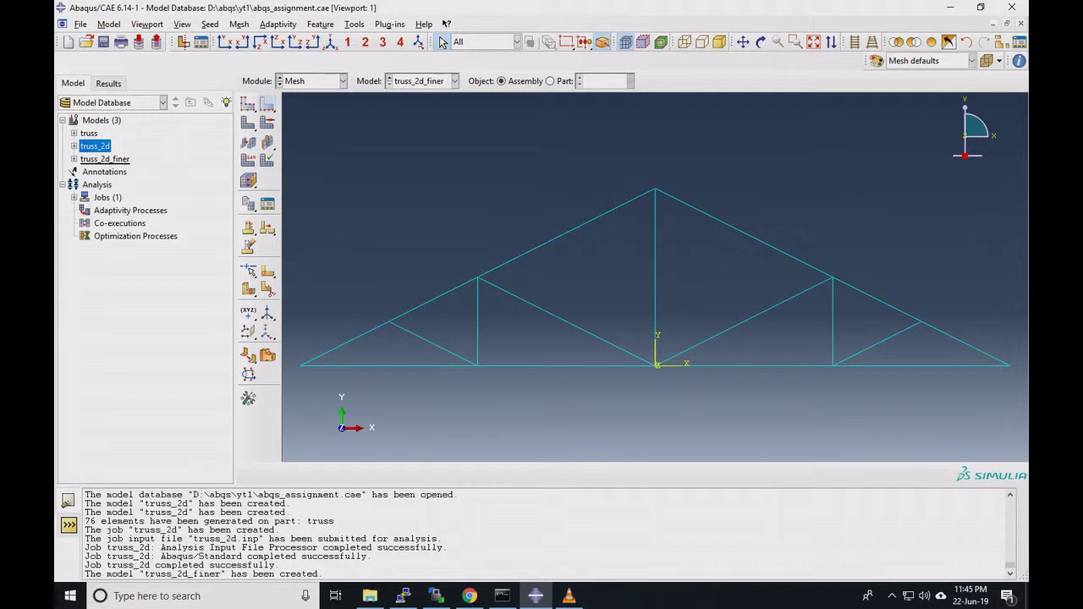
click(248, 103)
click(541, 323)
click(550, 81)
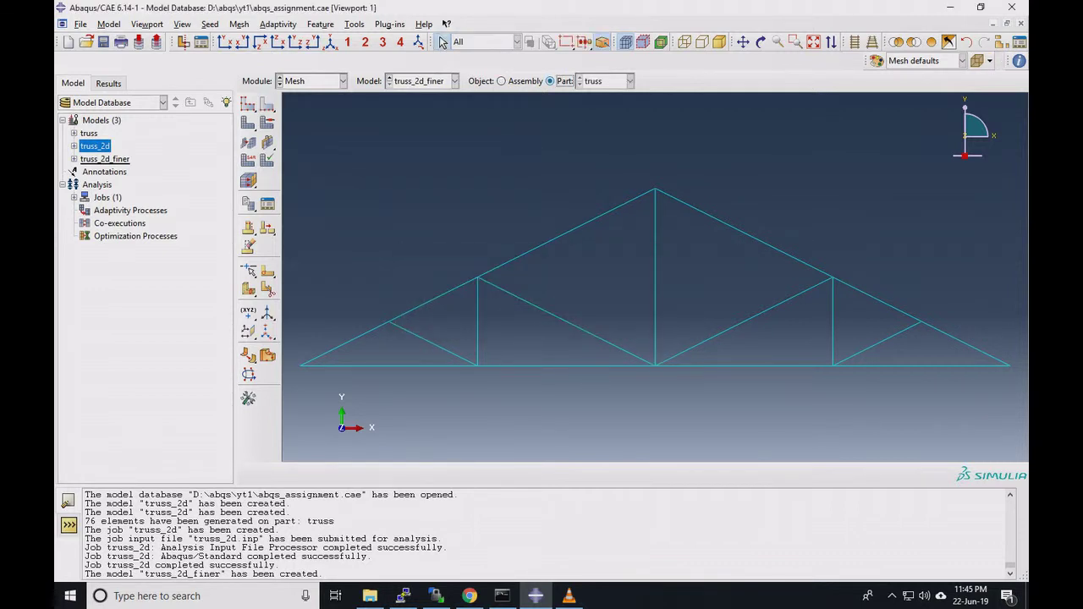
click(630, 80)
click(630, 80)
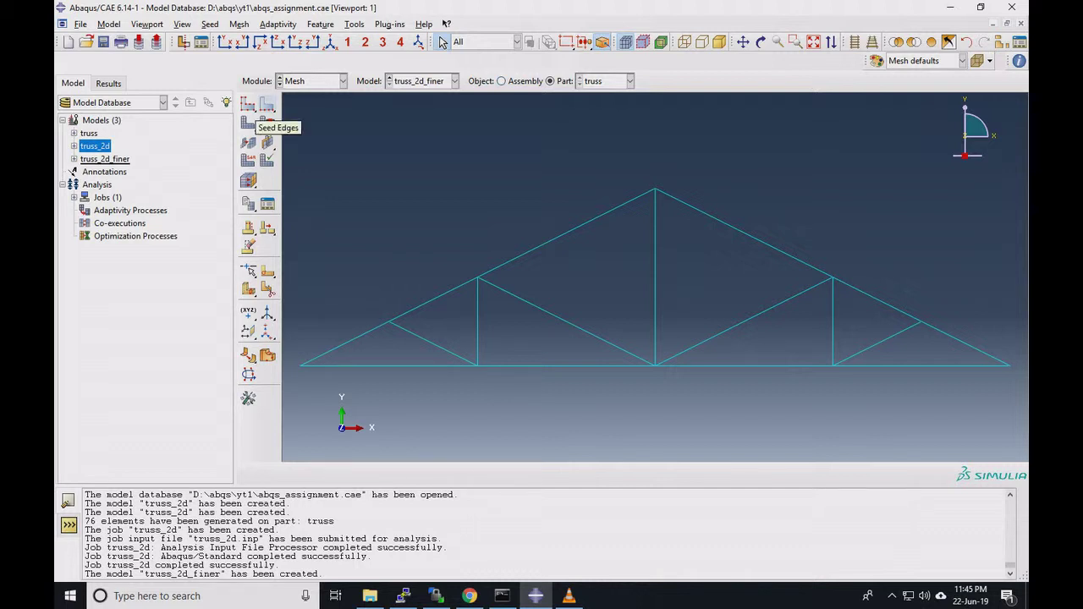
Seed all truss edges by number with 8 elements each, deleting the invalidated mesh, and remesh the part
click(268, 104)
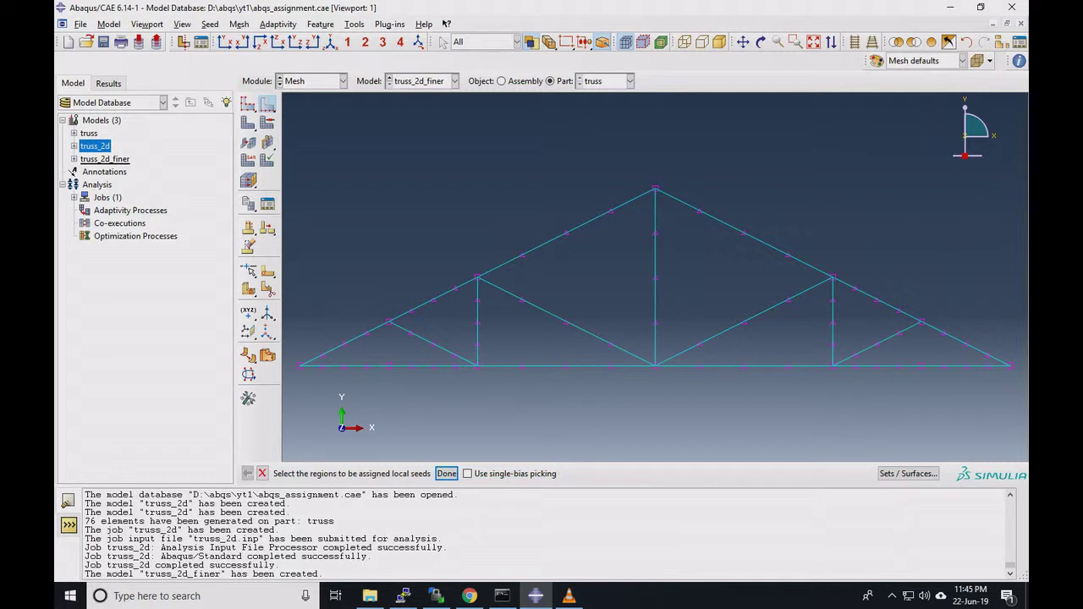
drag(288, 389, 1027, 173)
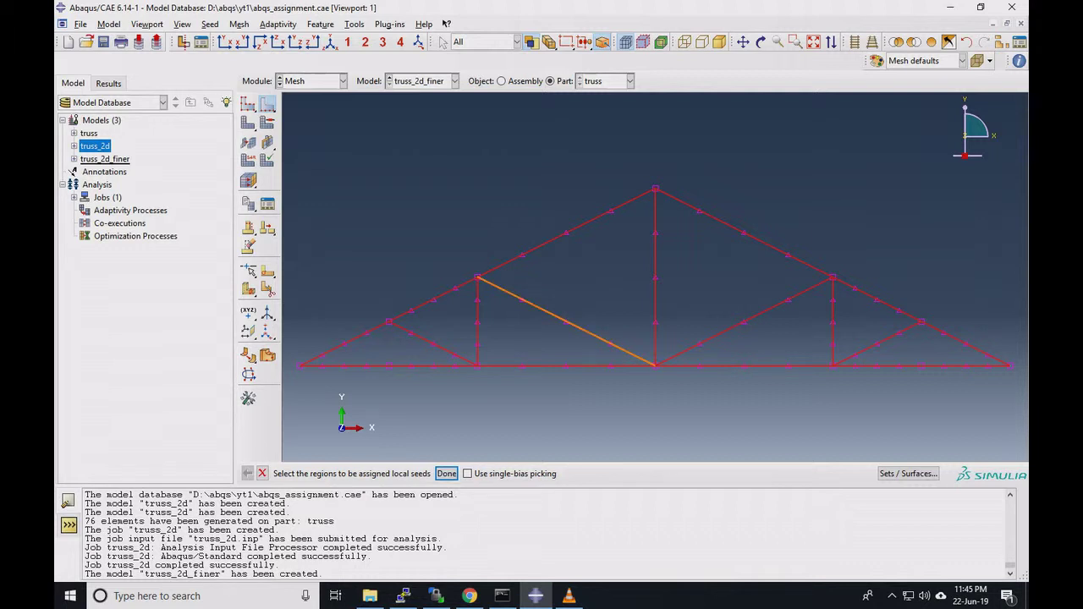
click(446, 473)
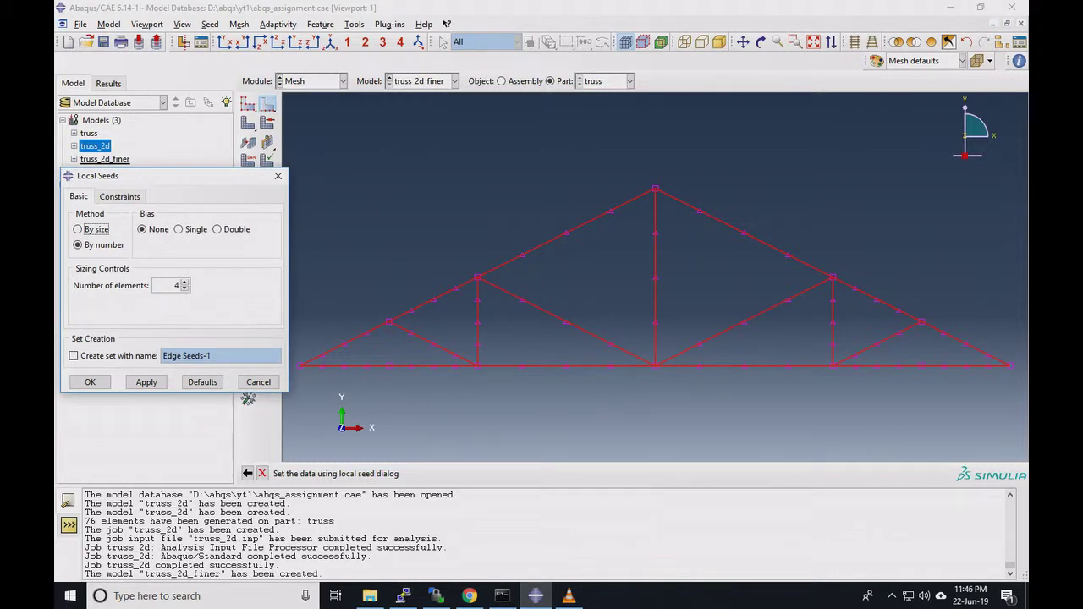
double_click(175, 285)
text(8)
key(Return)
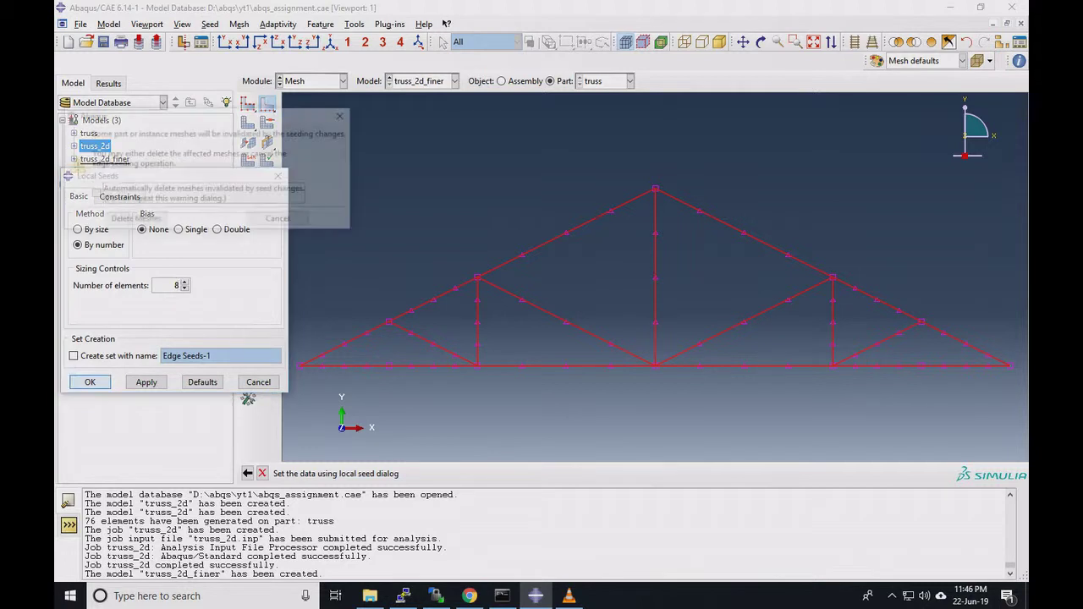
click(134, 219)
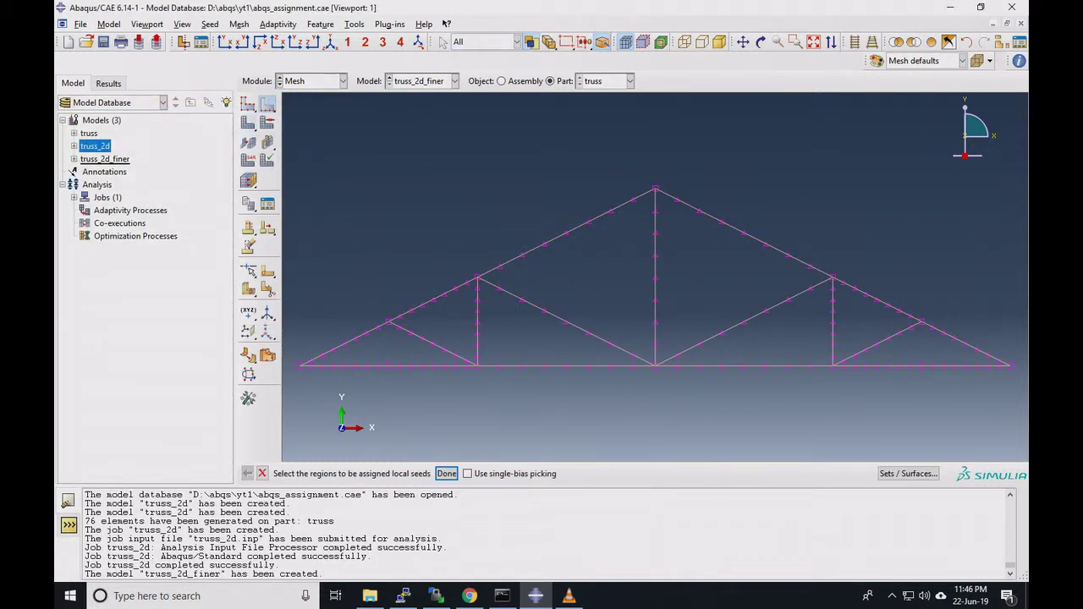
click(248, 123)
key(Return)
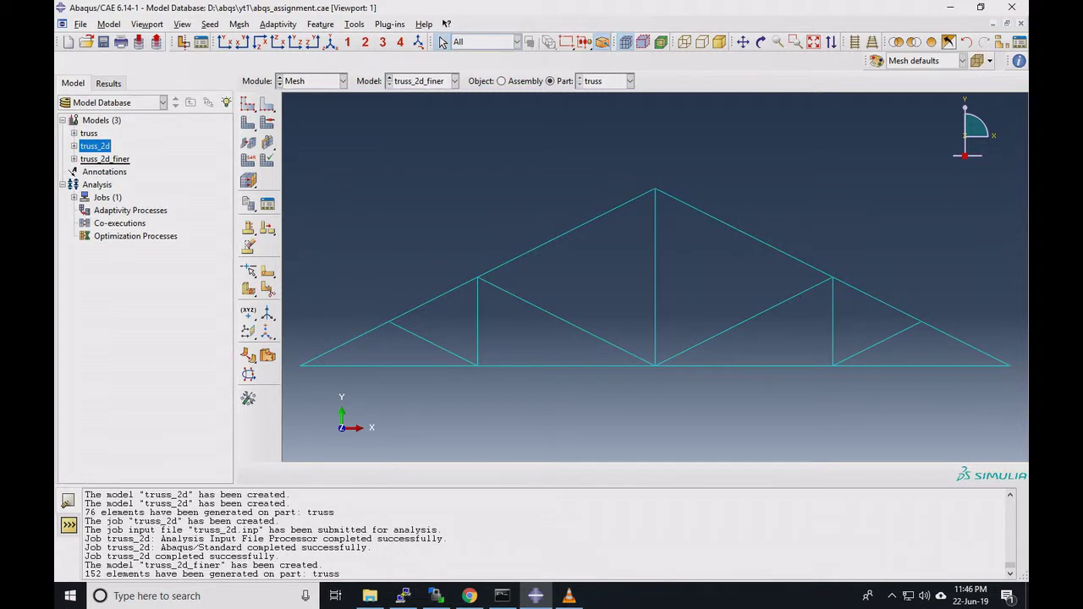
Create a job named truss_finer for the truss_2d_finer model with the default full analysis settings
click(343, 81)
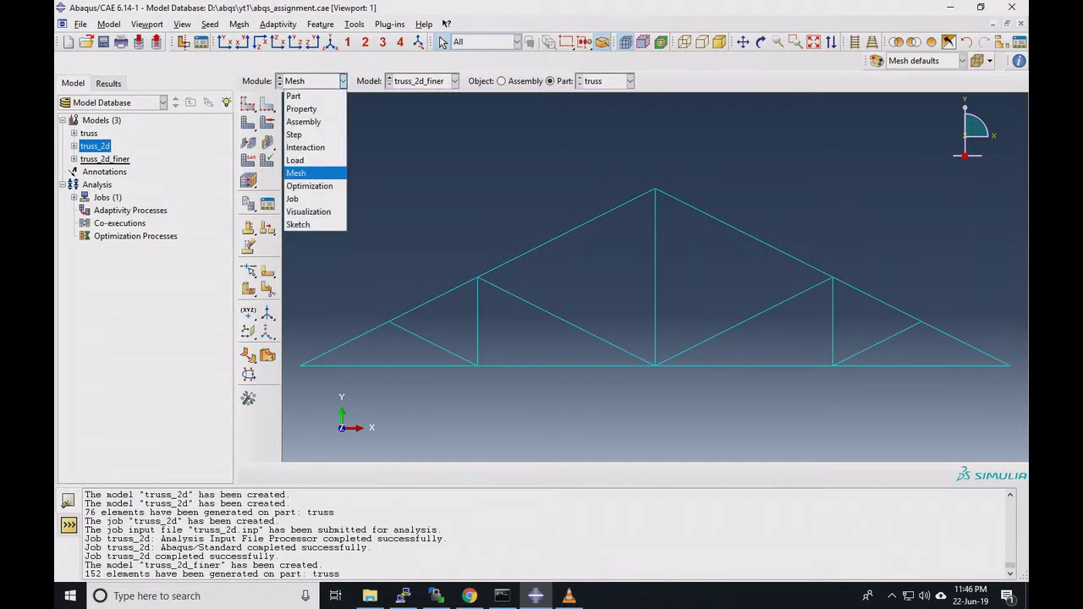
click(293, 199)
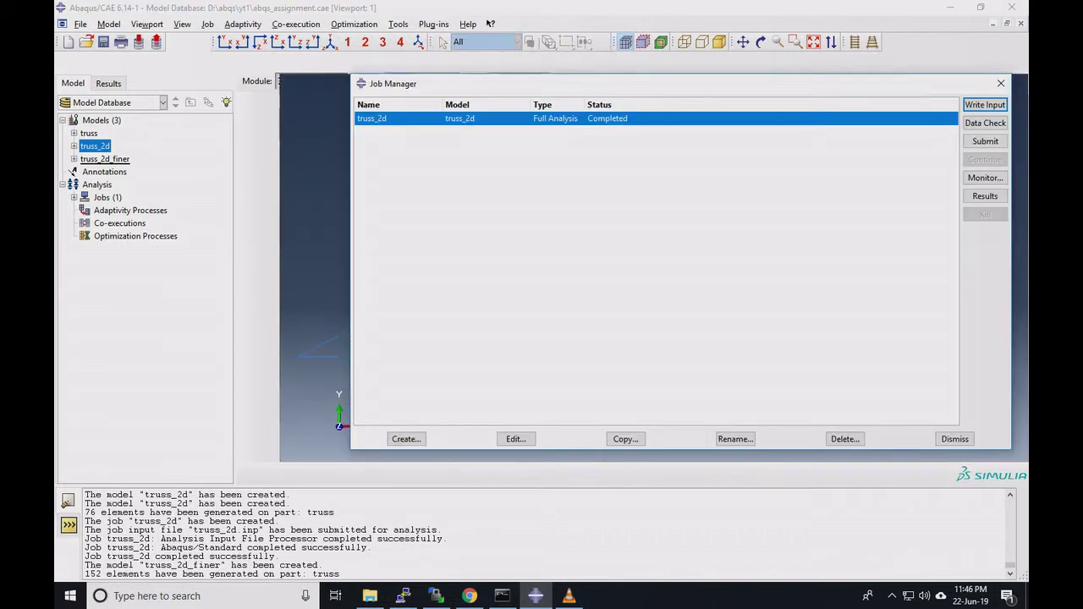
click(406, 438)
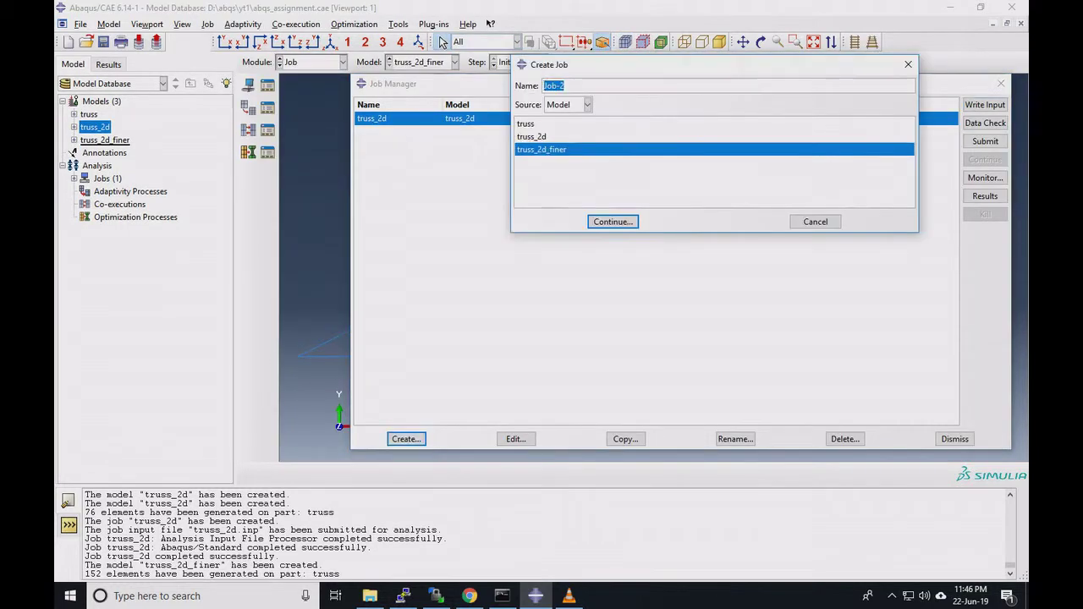
text(t)
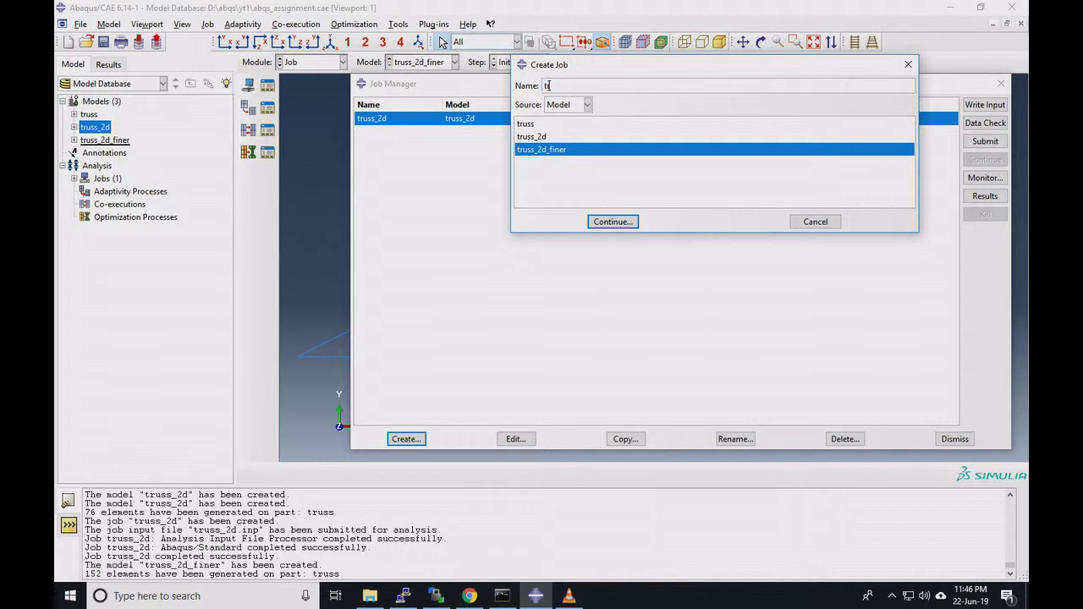
text(russ_finer)
key(Return)
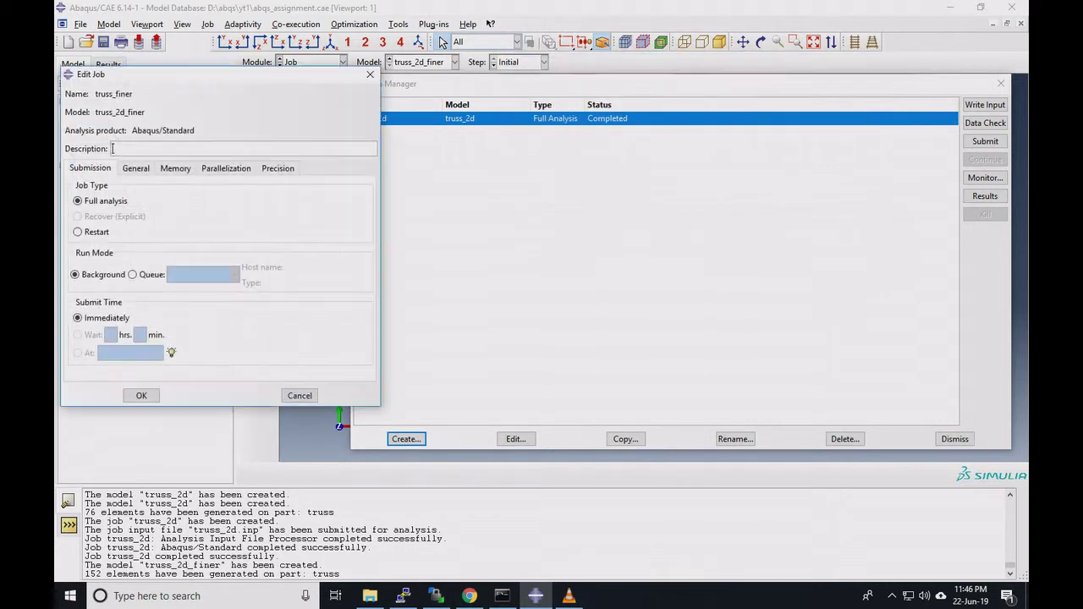
key(Return)
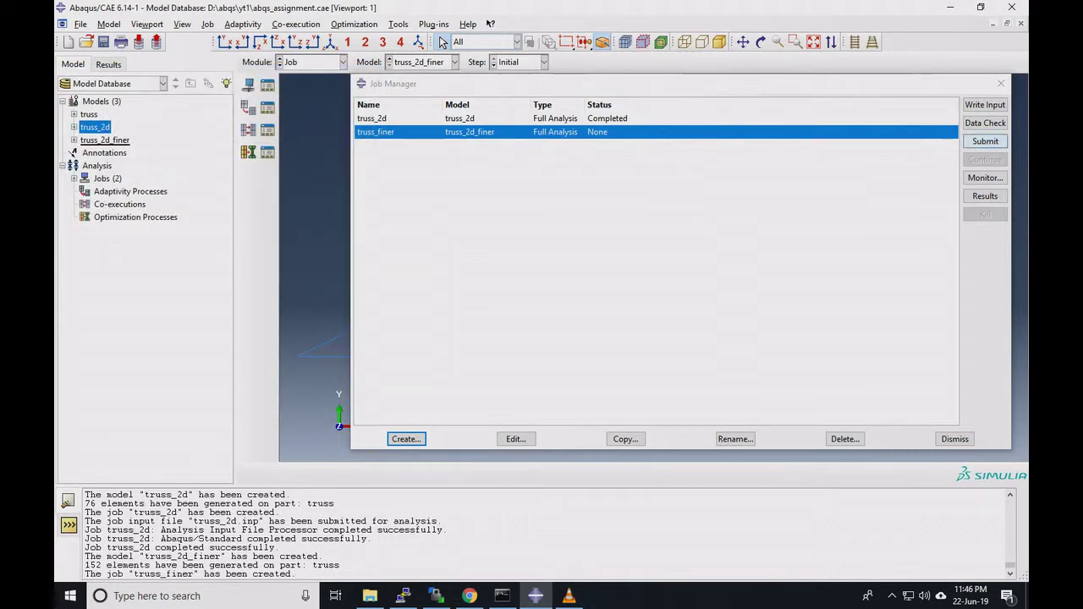
Submit the truss_finer job for analysis and plot its Mises stress contours on the deformed truss
key(Return)
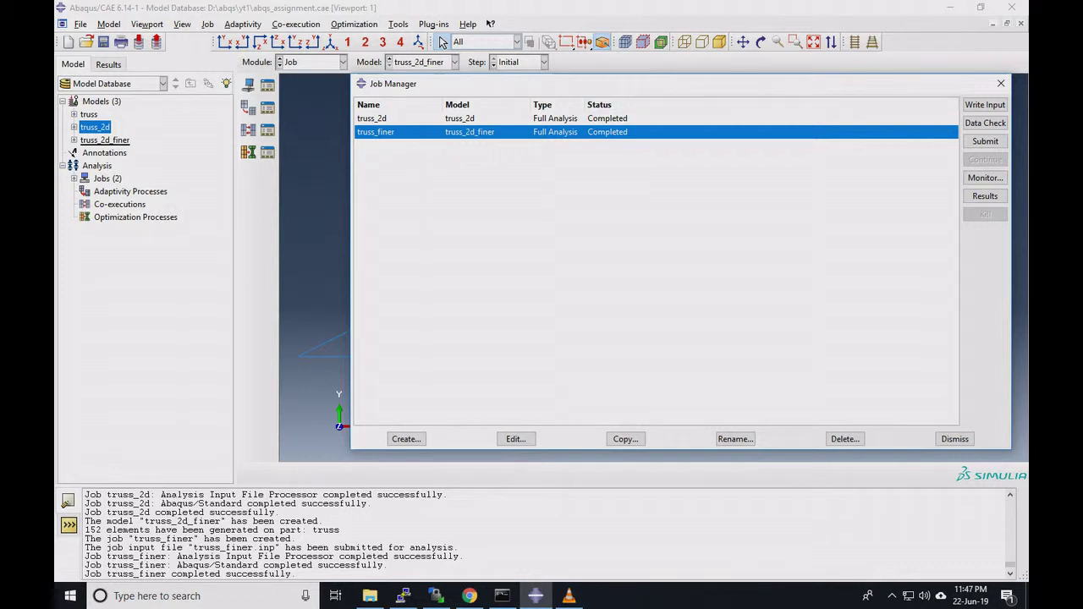
click(985, 195)
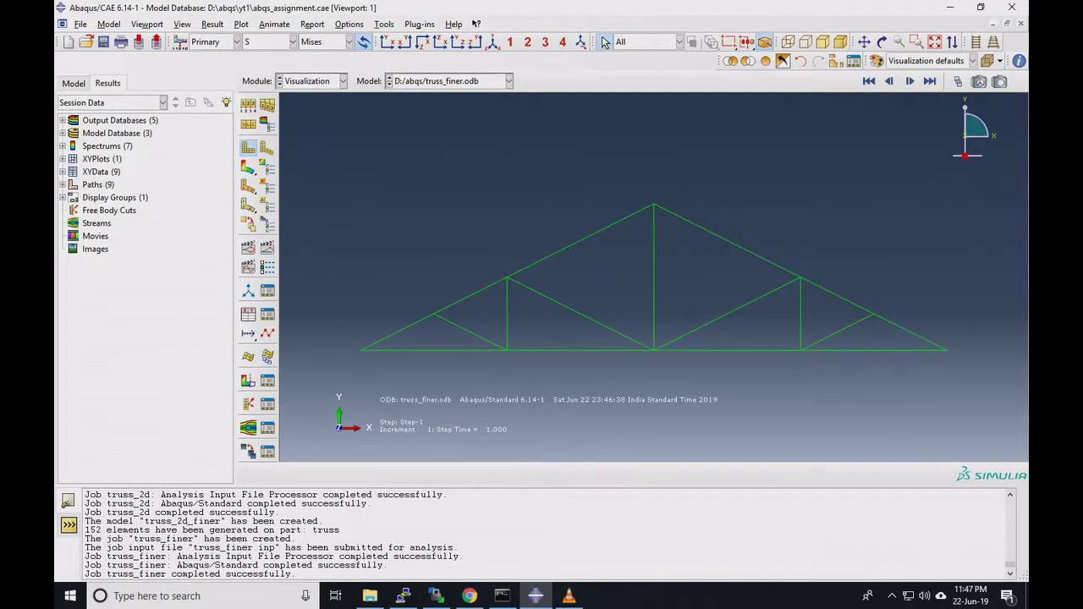
click(248, 167)
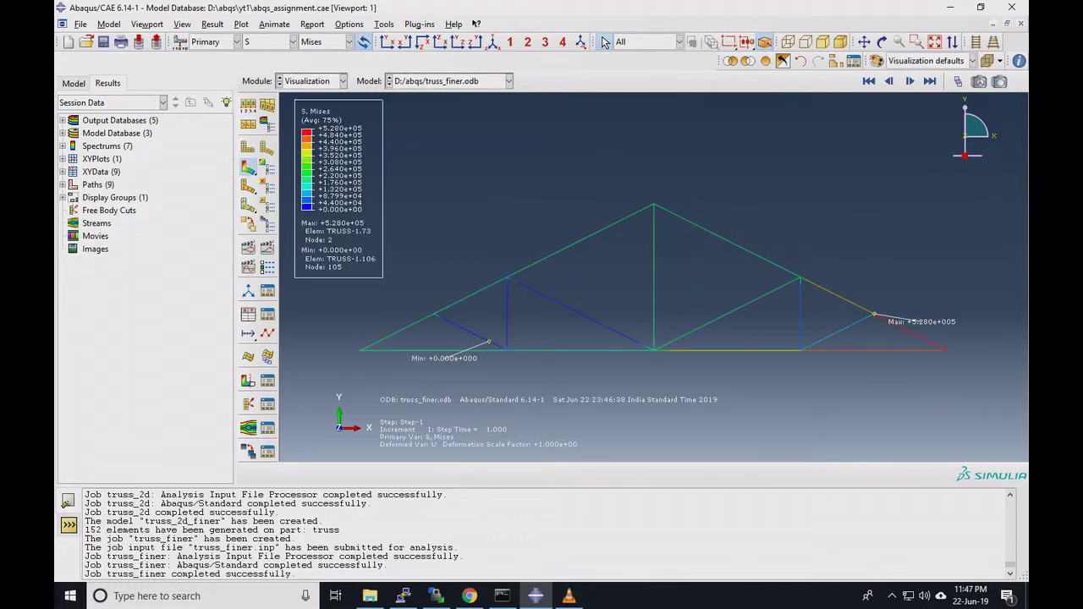
Switch the truss_finer contour plot to the vertical displacement component U2
click(292, 41)
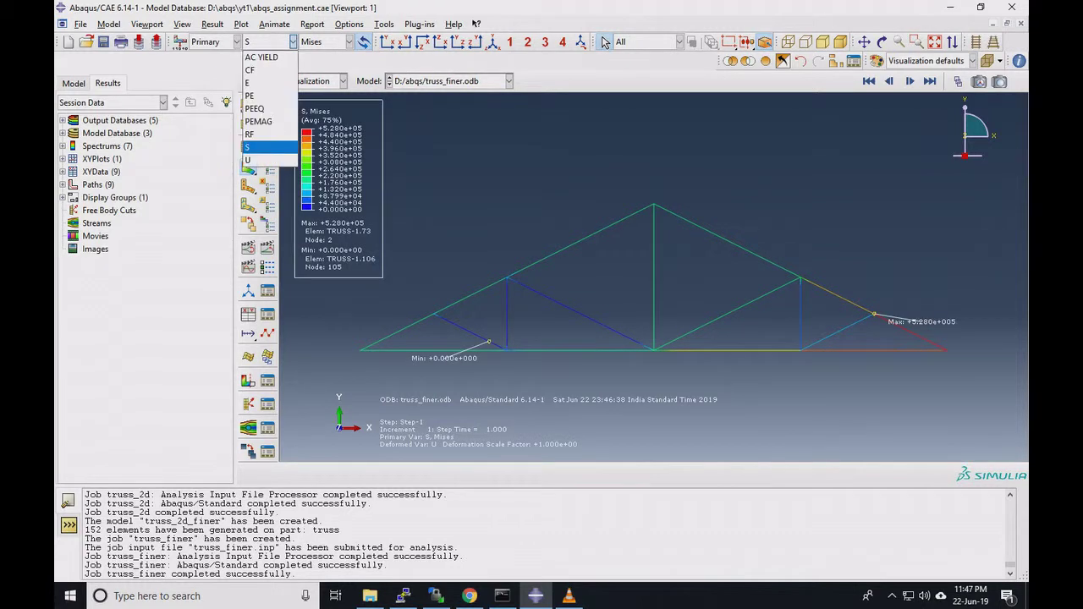
click(263, 161)
click(348, 42)
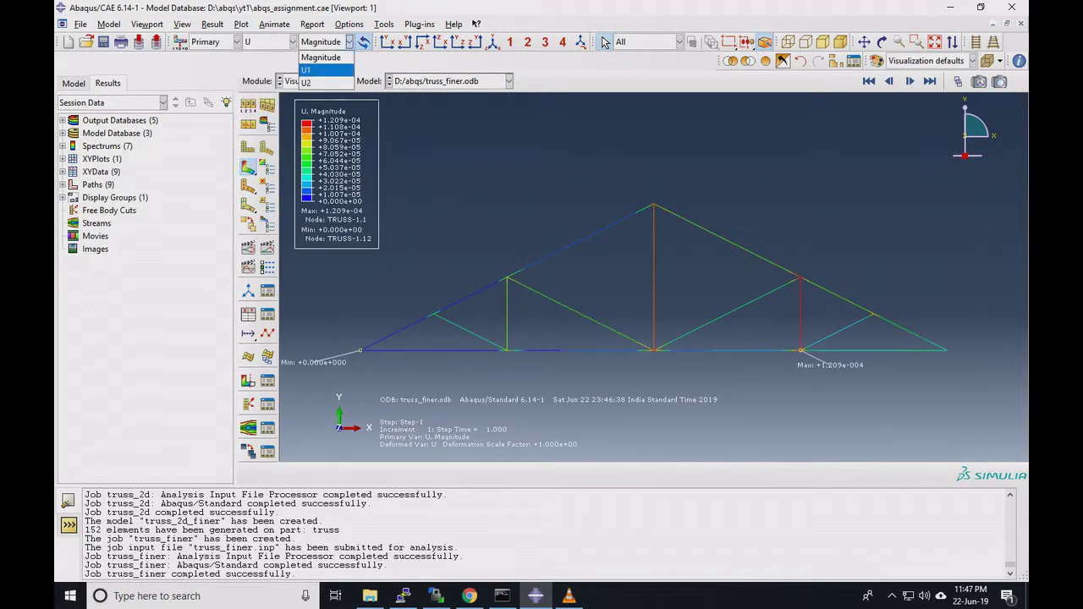
click(307, 82)
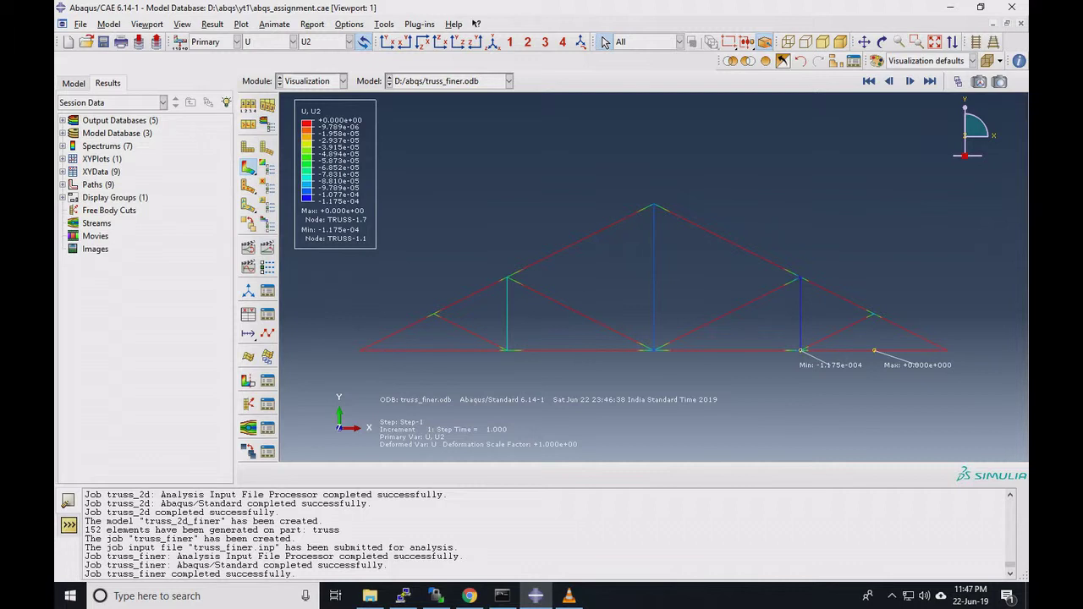
Bring up the truss_2d.odb results and plot displacement component U2 for comparison with the finer mesh
click(507, 81)
click(436, 133)
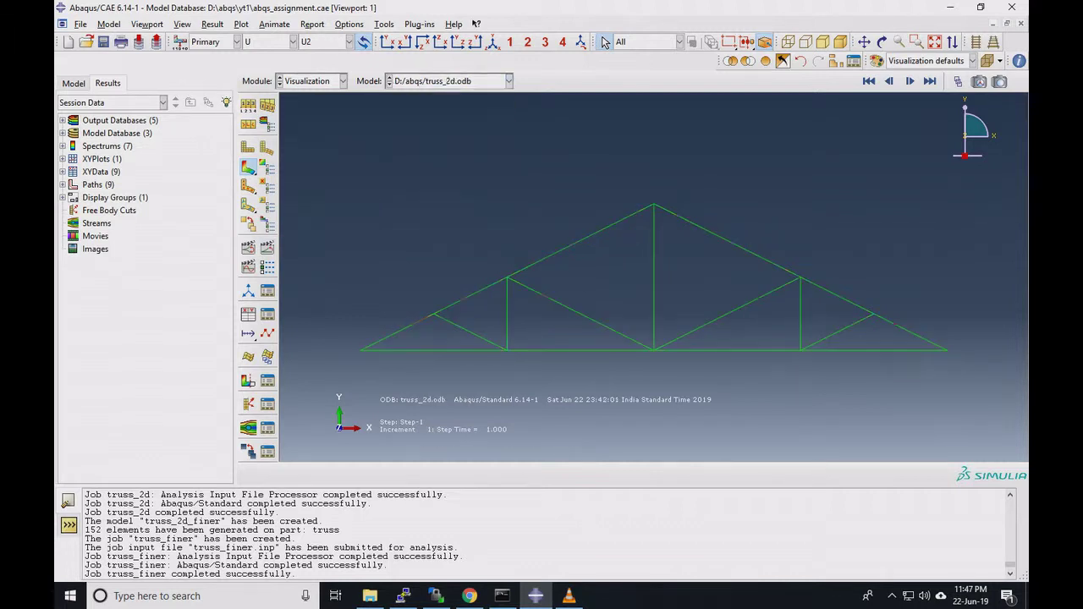
click(293, 41)
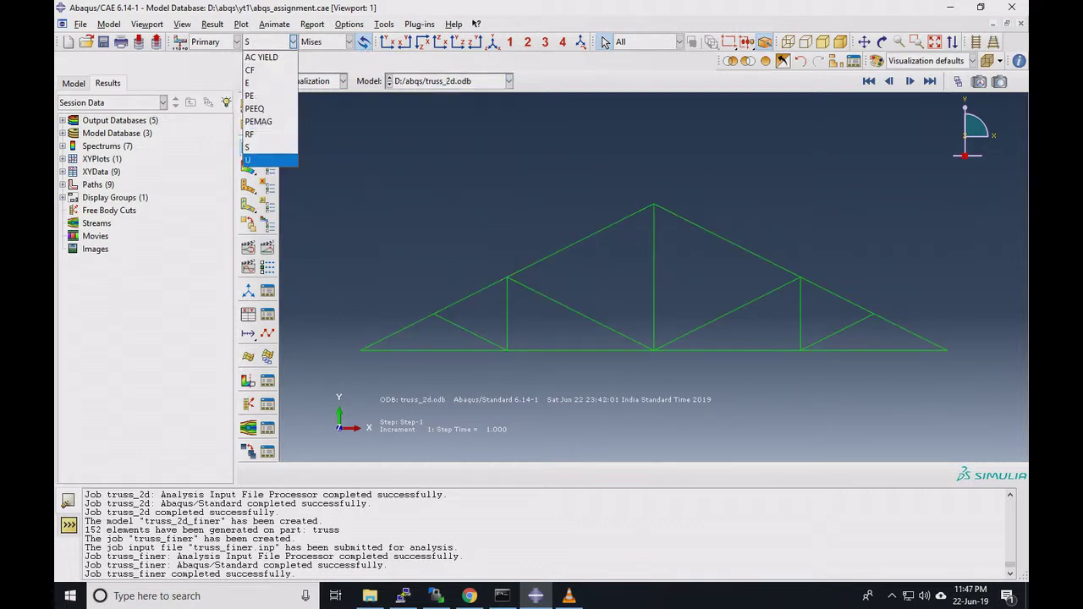
click(267, 161)
click(347, 42)
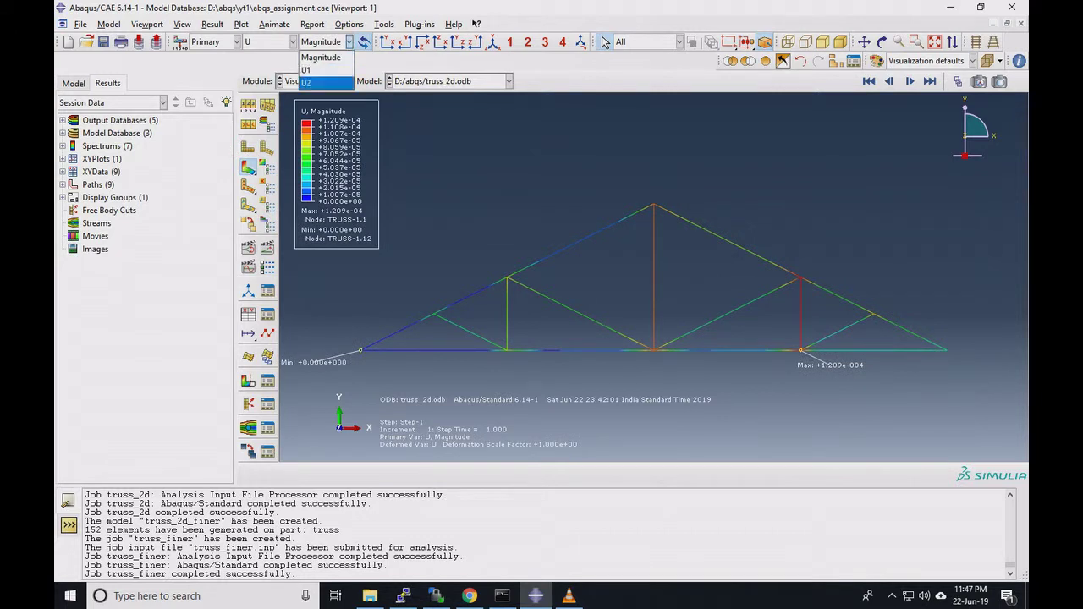
click(322, 83)
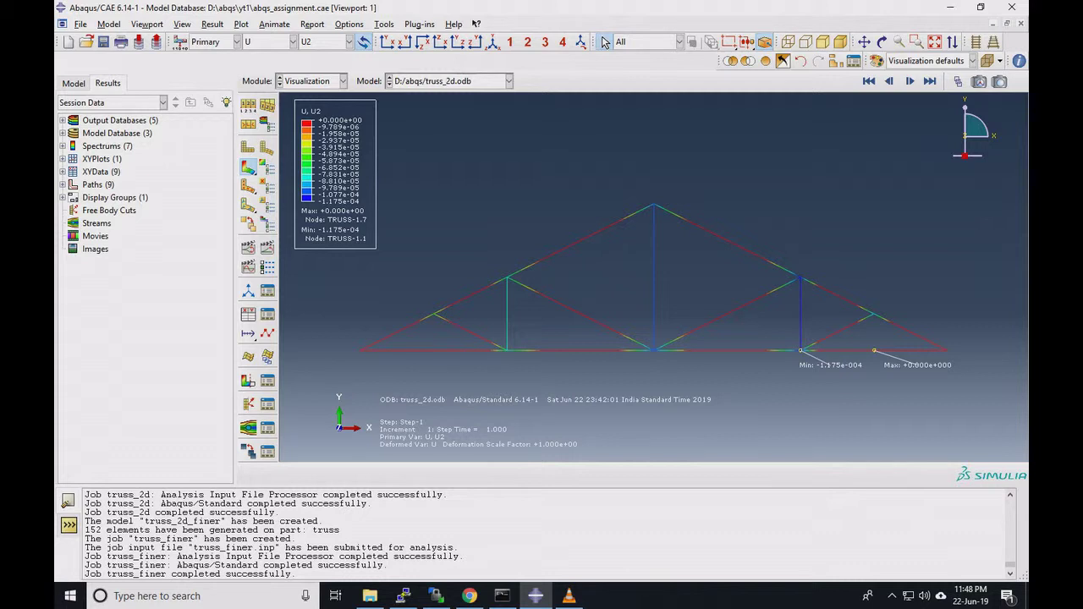
Go back to the truss_finer.odb results and plot the Mises stress contours on the deformed truss
click(448, 80)
click(449, 144)
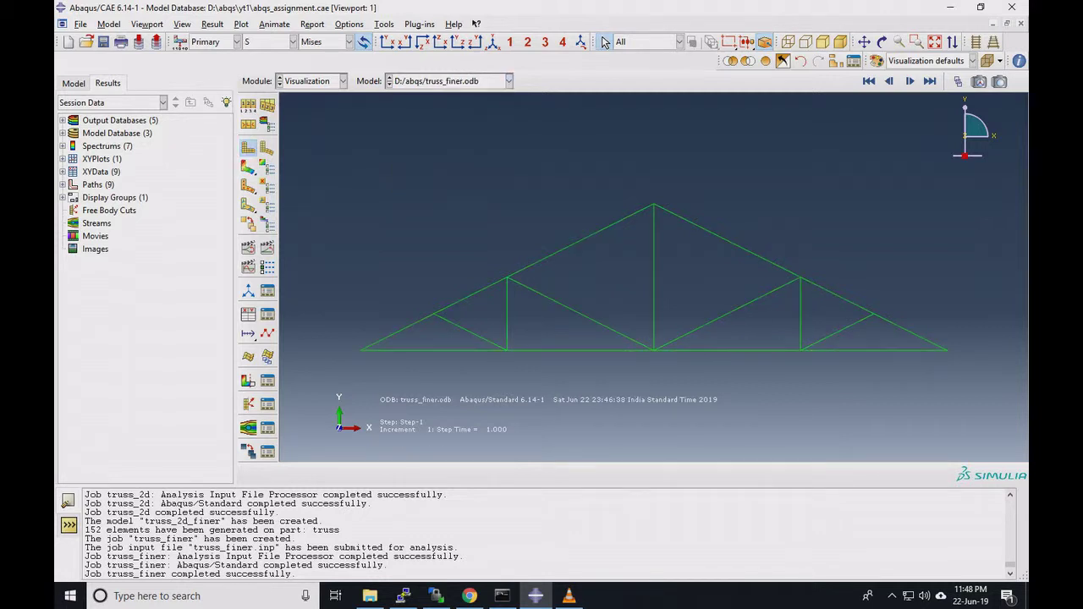
click(247, 166)
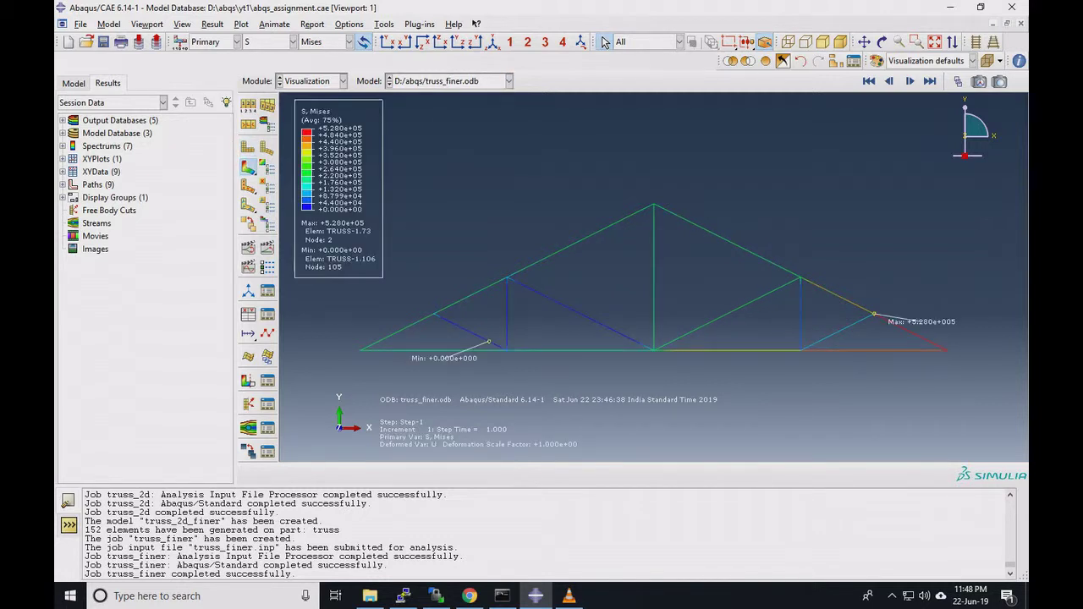
click(293, 41)
click(266, 148)
Plot the vertical displacement component U2 as contours on the deformed truss_finer results
click(293, 42)
click(267, 161)
click(348, 41)
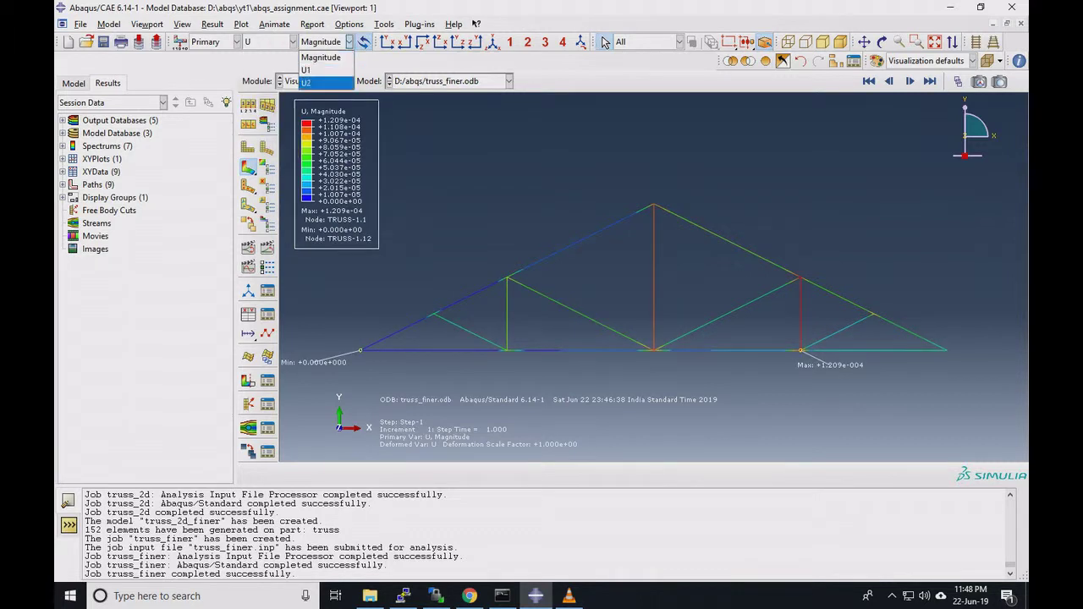
click(315, 84)
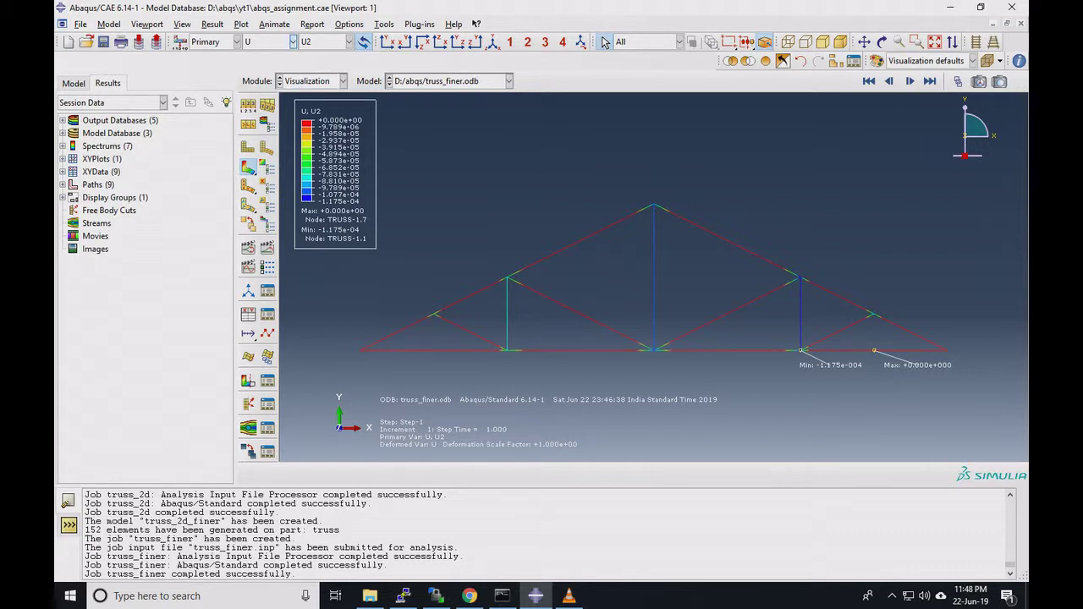
Plot the maximum principal stress contours for truss_finer.odb and check the contour limits without changing them
click(293, 42)
click(258, 146)
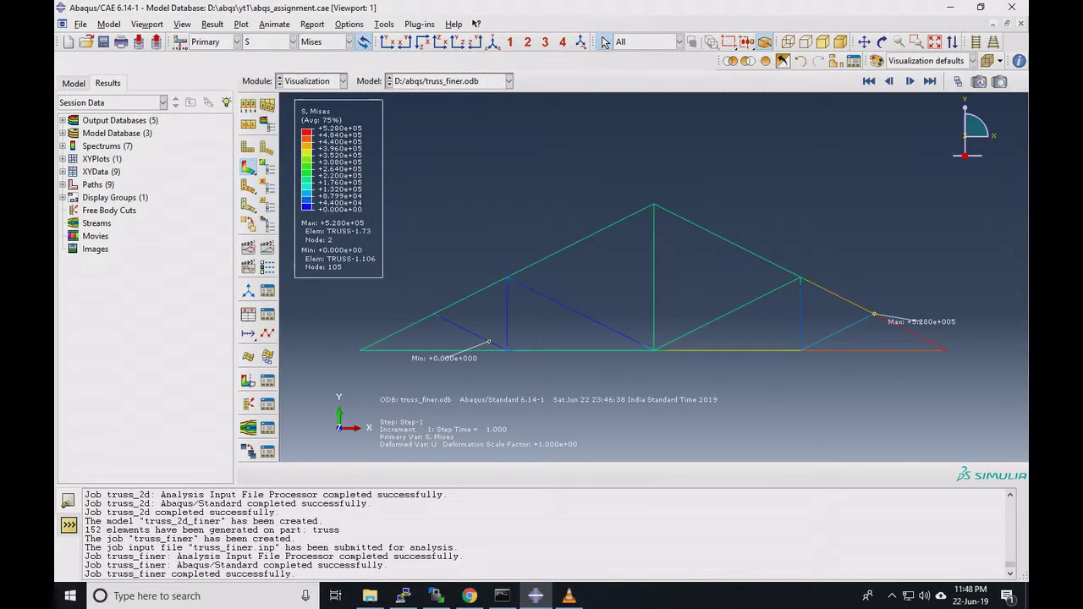
click(348, 42)
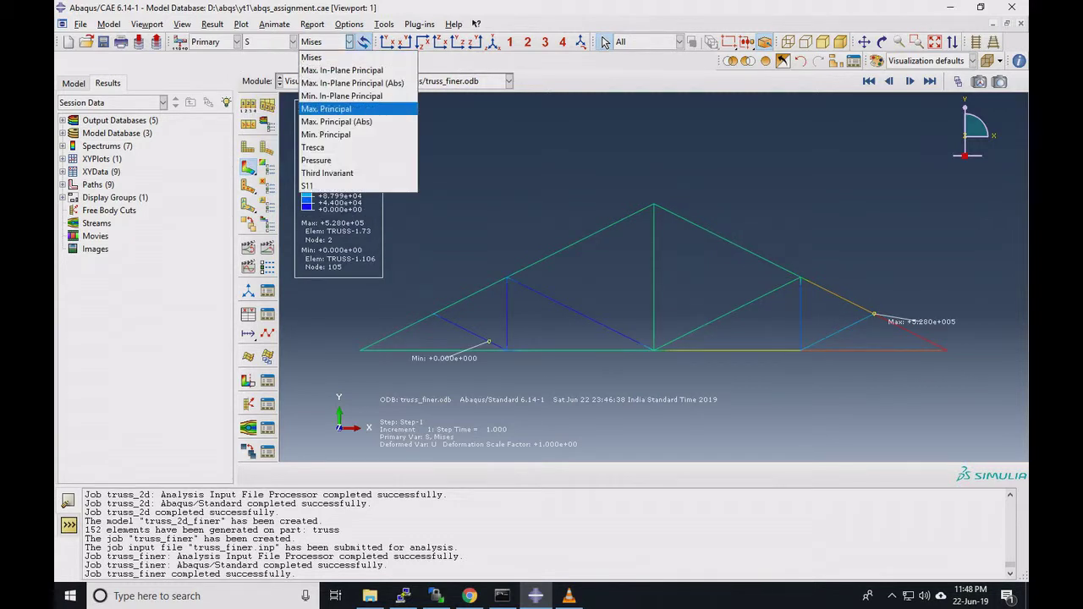
key(Return)
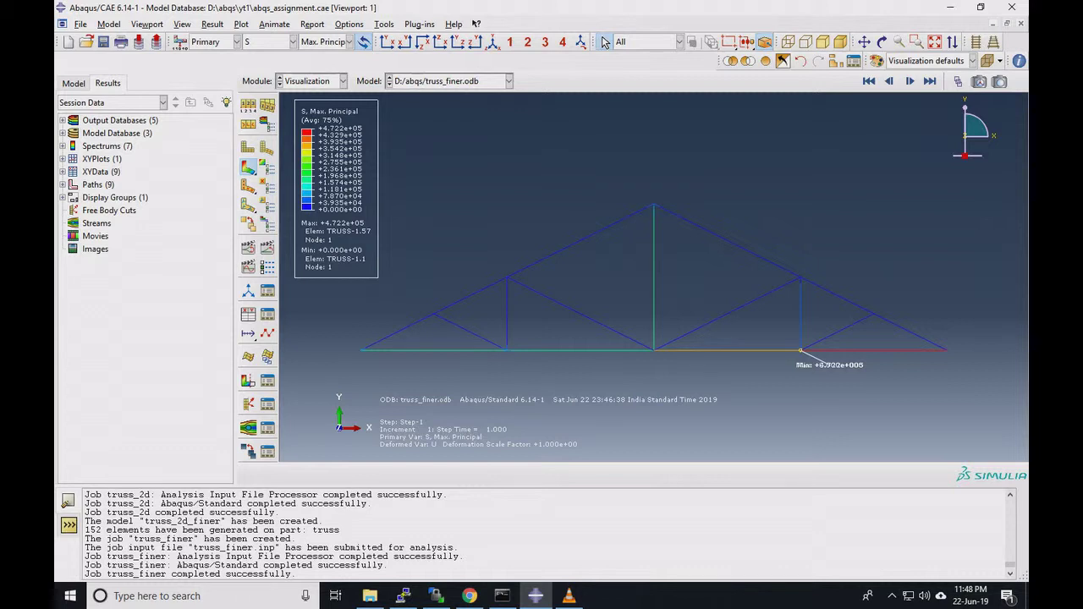
click(267, 167)
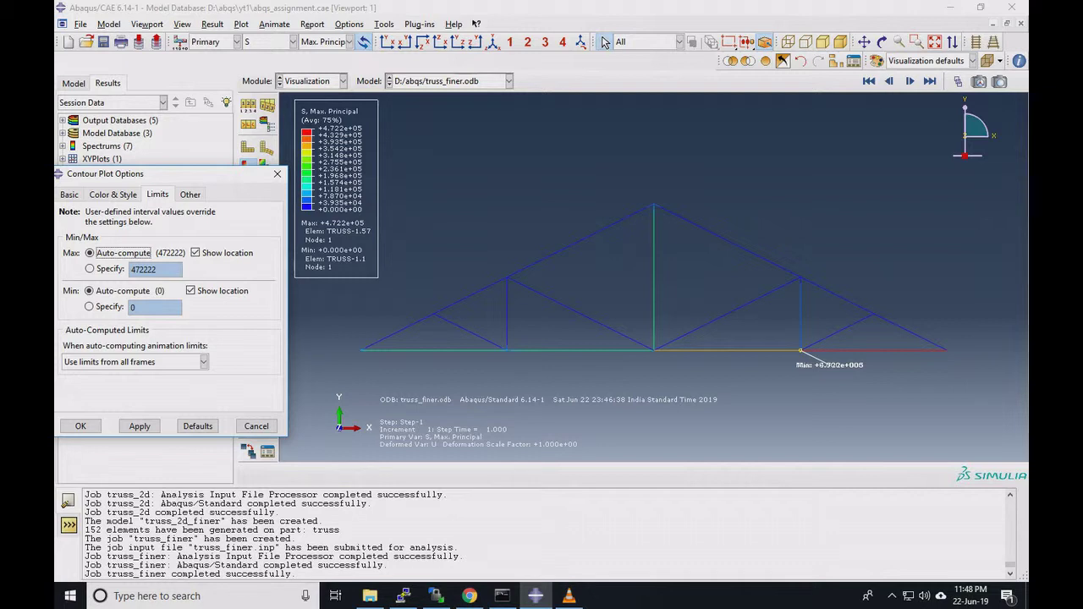
click(277, 174)
Bring up truss_2d.odb, plot its maximum principal stress contours and check the contour limits for comparison with the finer mesh
click(508, 80)
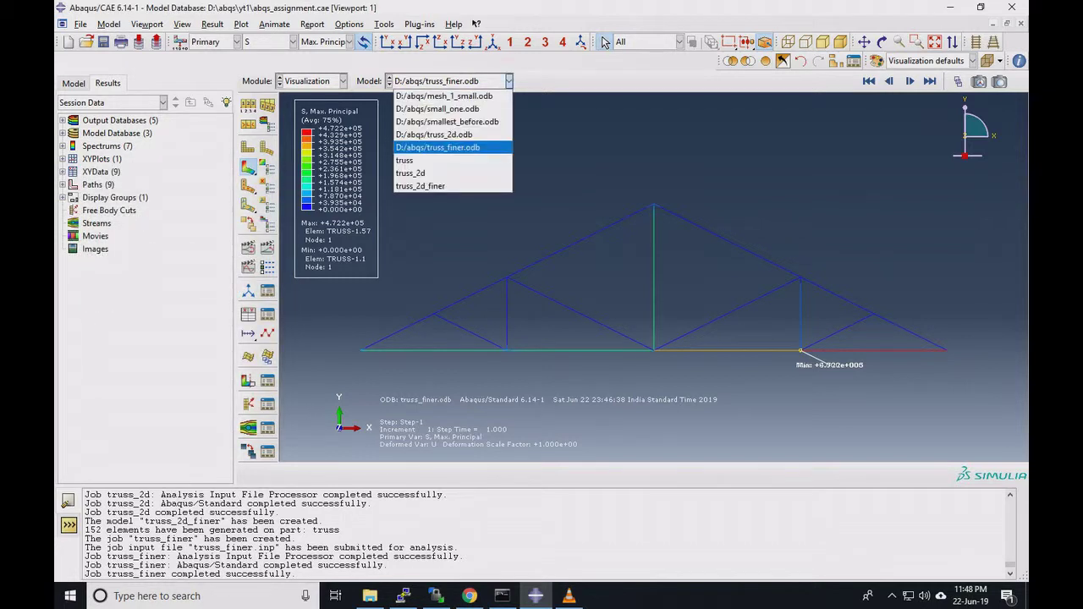
click(434, 134)
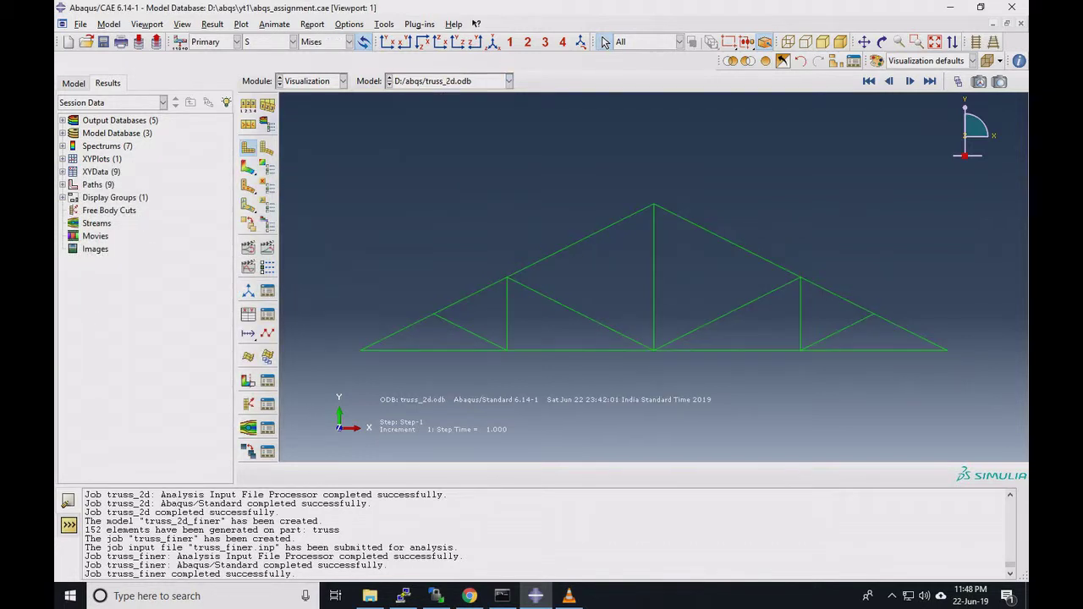
click(248, 167)
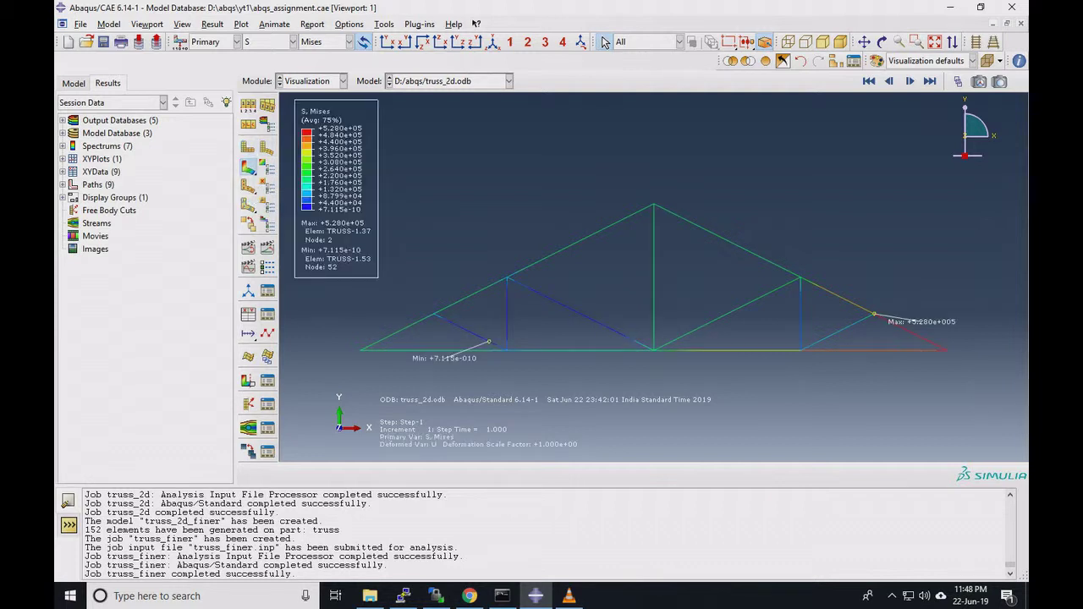
click(325, 42)
click(321, 107)
click(267, 166)
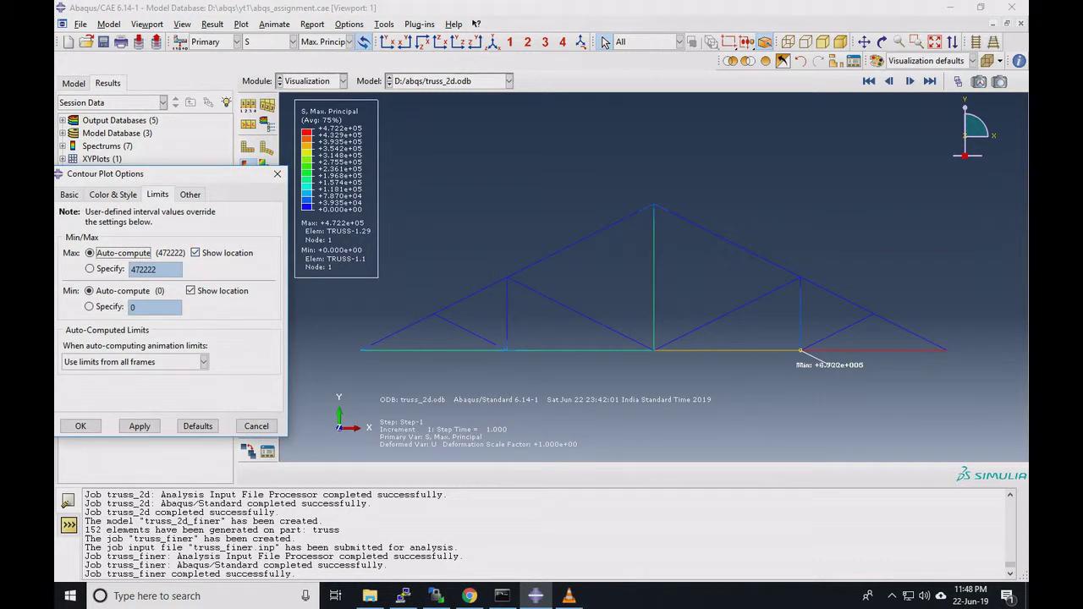
click(257, 425)
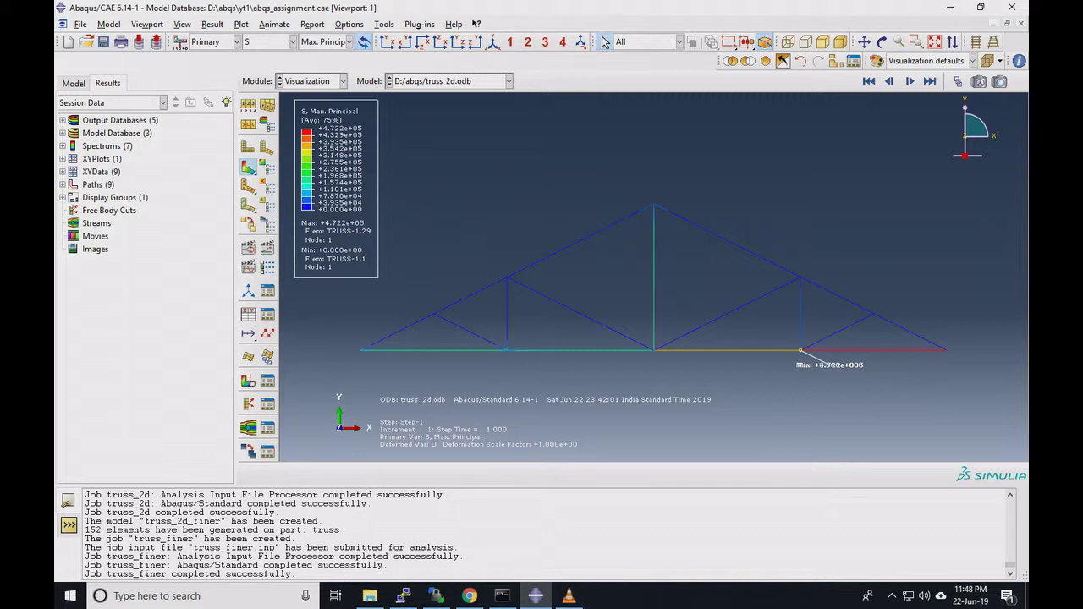
Return to meshing and display the edge seeds of the truss part in truss_2d_finer and in truss_2d to compare mesh densities
click(326, 81)
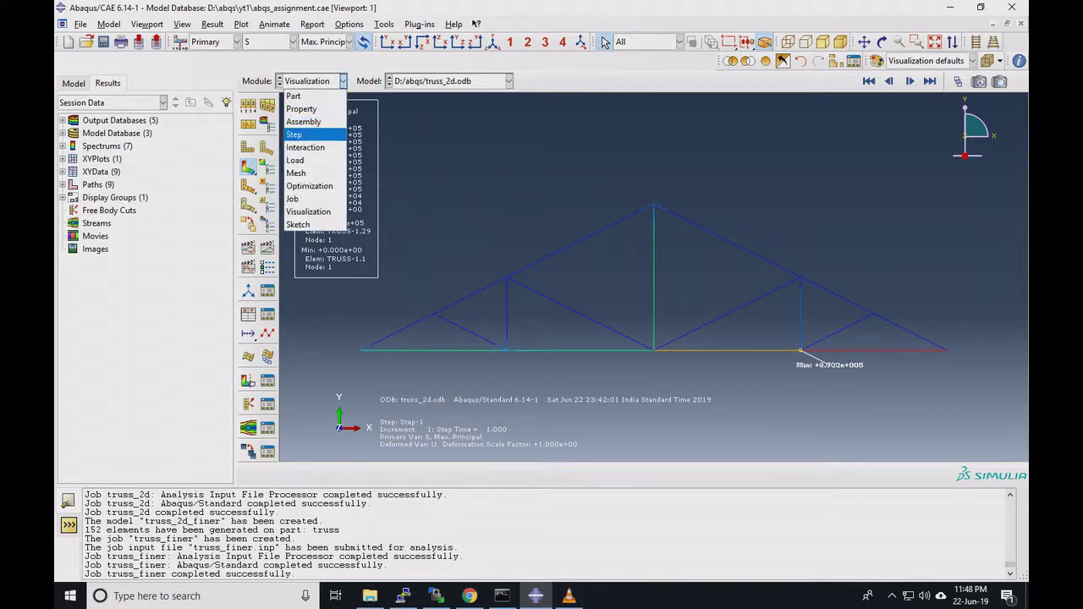
key(Return)
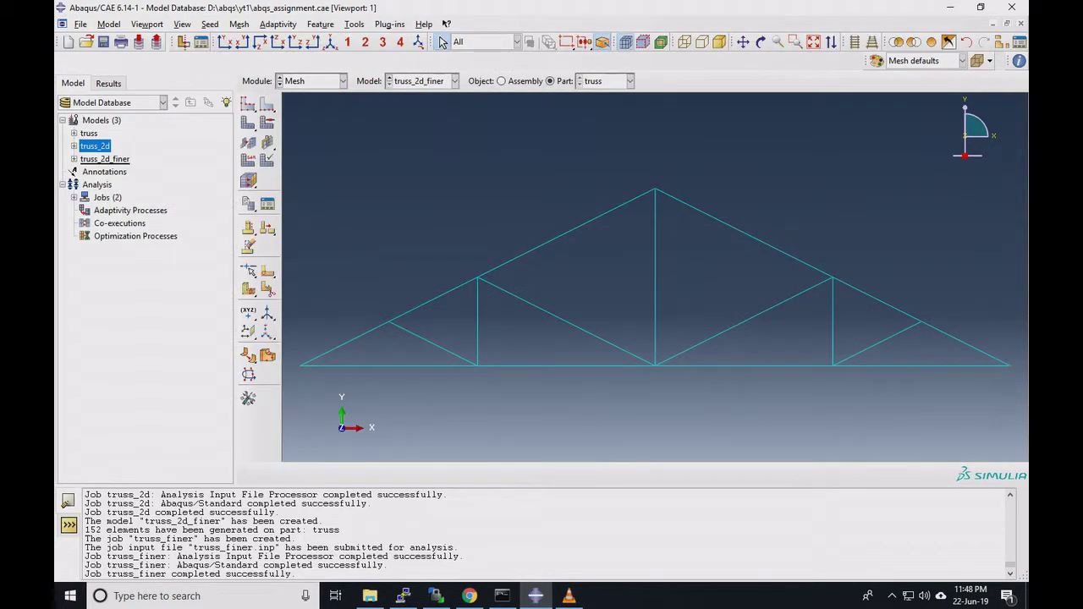
click(267, 103)
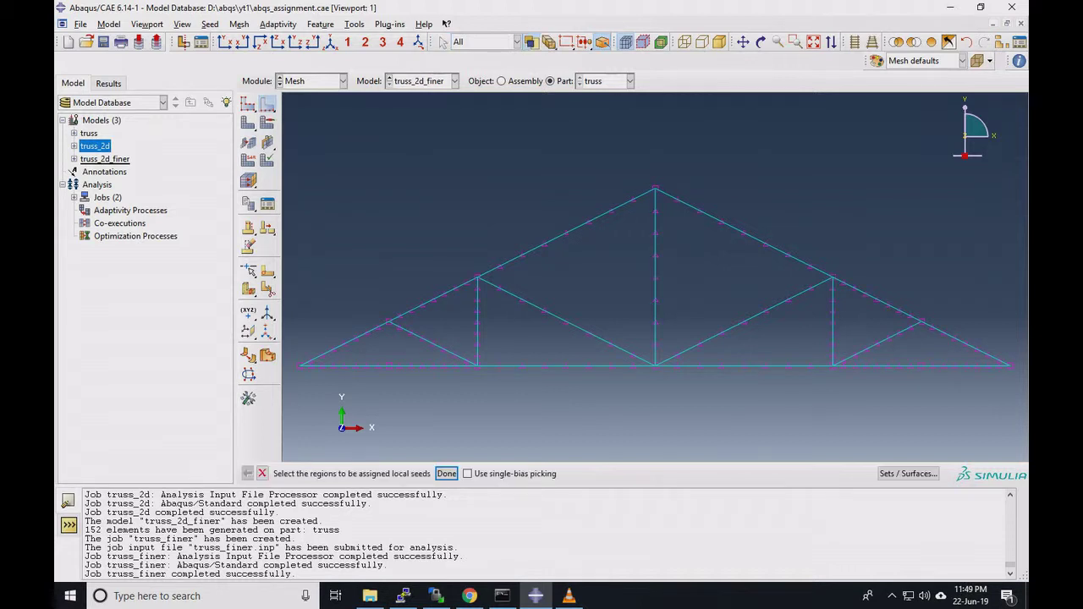
click(454, 81)
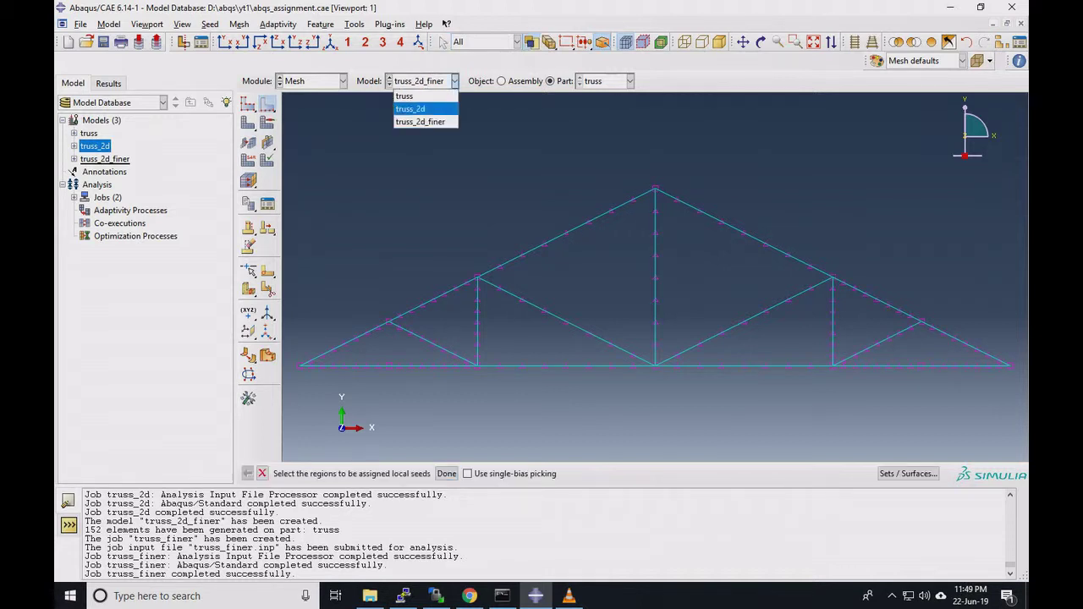
click(419, 108)
click(267, 103)
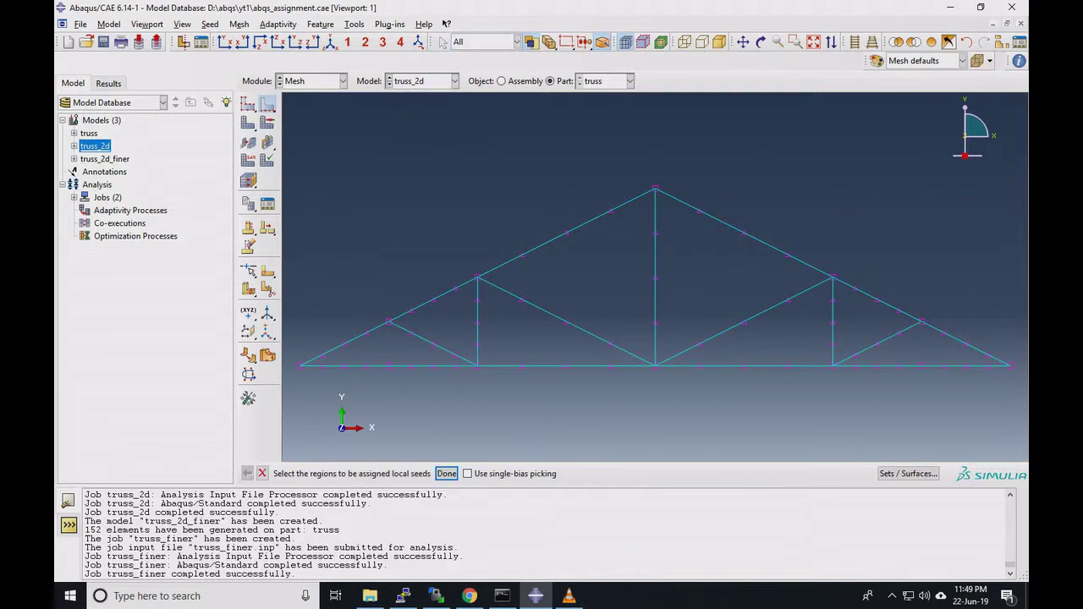